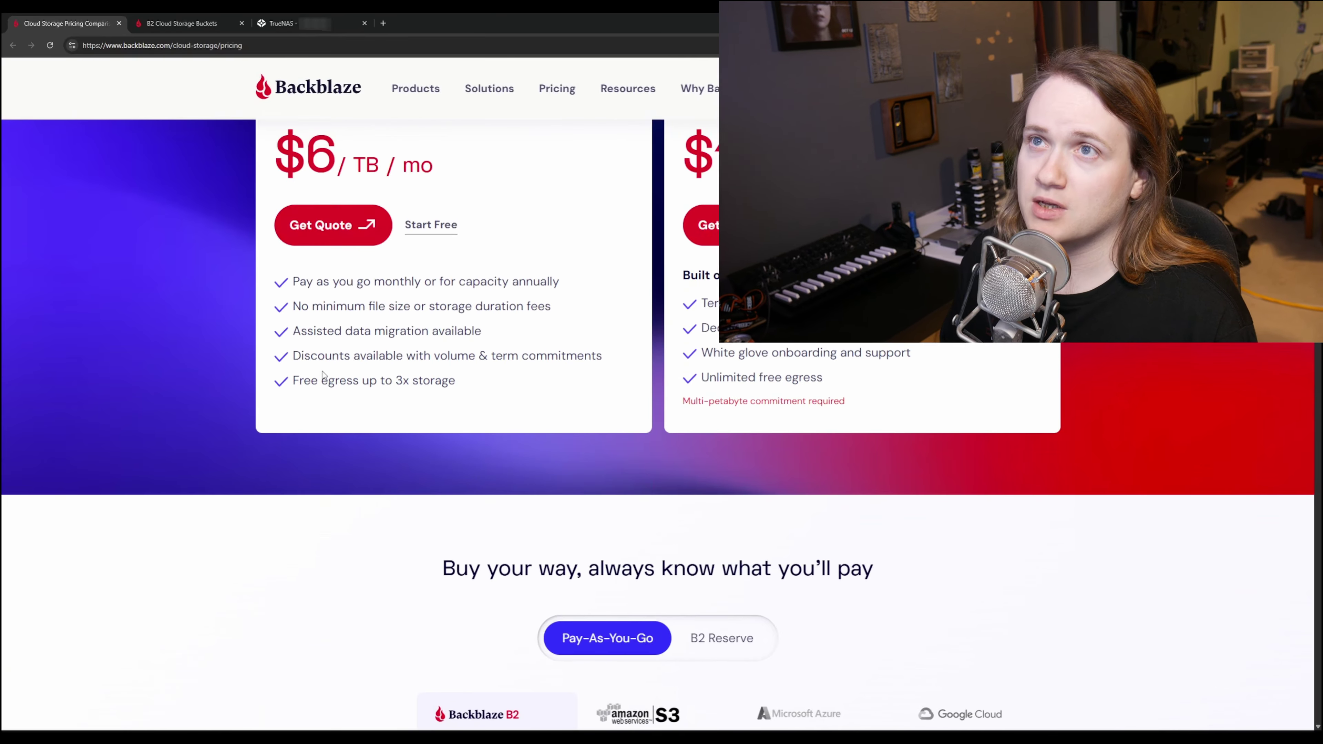
# Review the Backblaze B2 plan's features, including pay-as-you-go billing and free egress.
pyautogui.moveTo(292, 282); pyautogui.dragTo(339, 283)
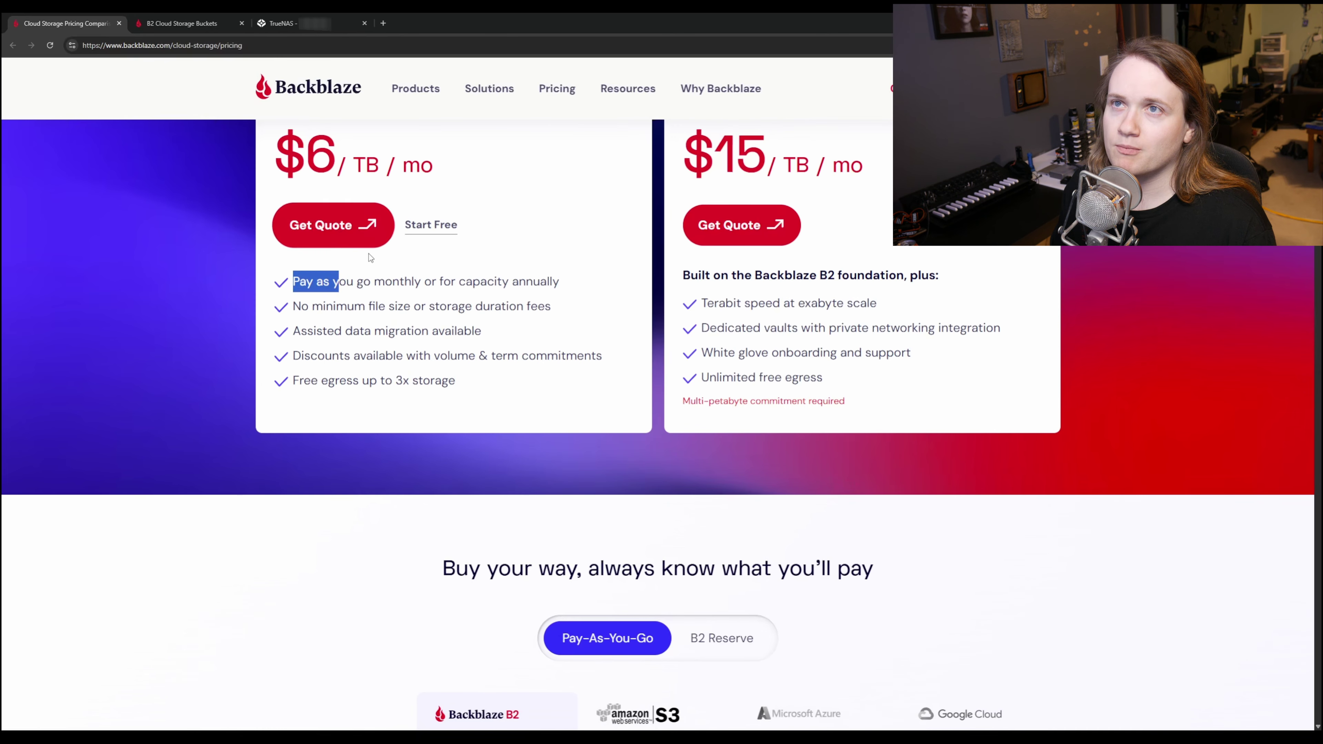
pyautogui.moveTo(415, 284); pyautogui.dragTo(280, 292)
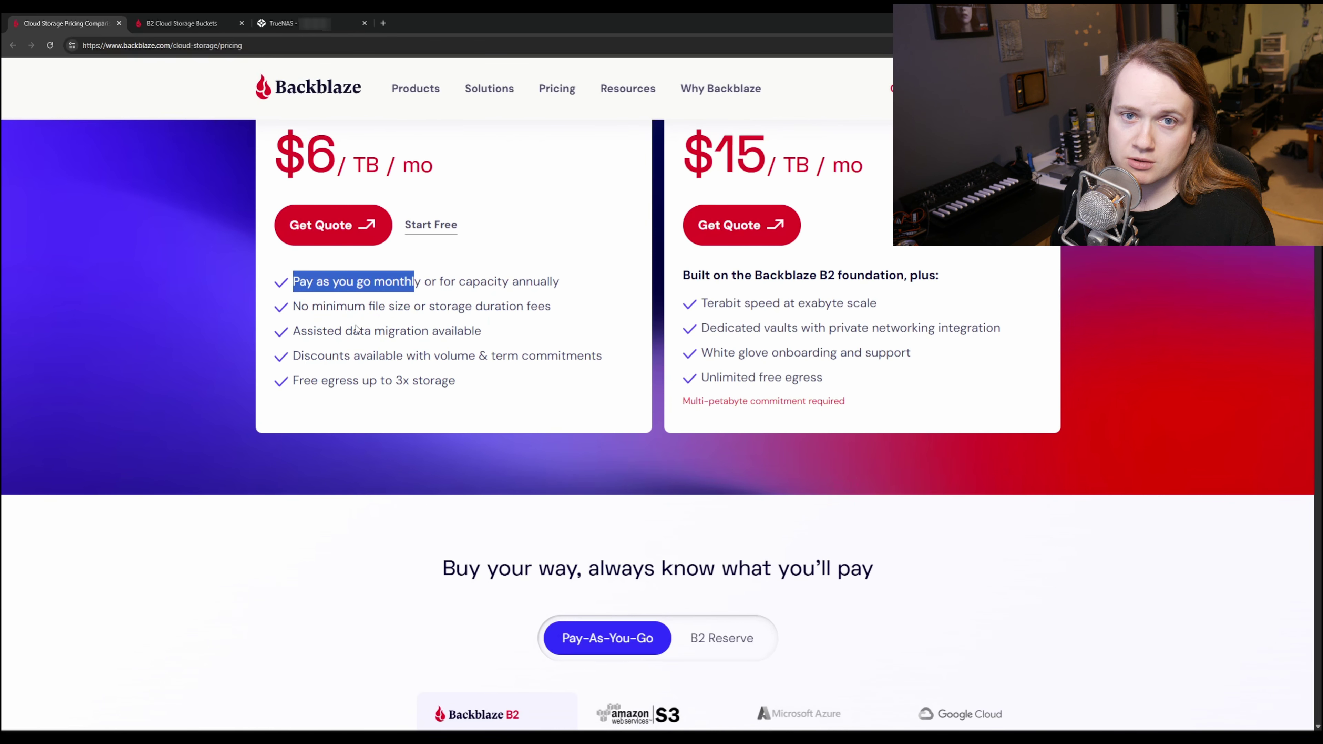
pyautogui.click(485, 397)
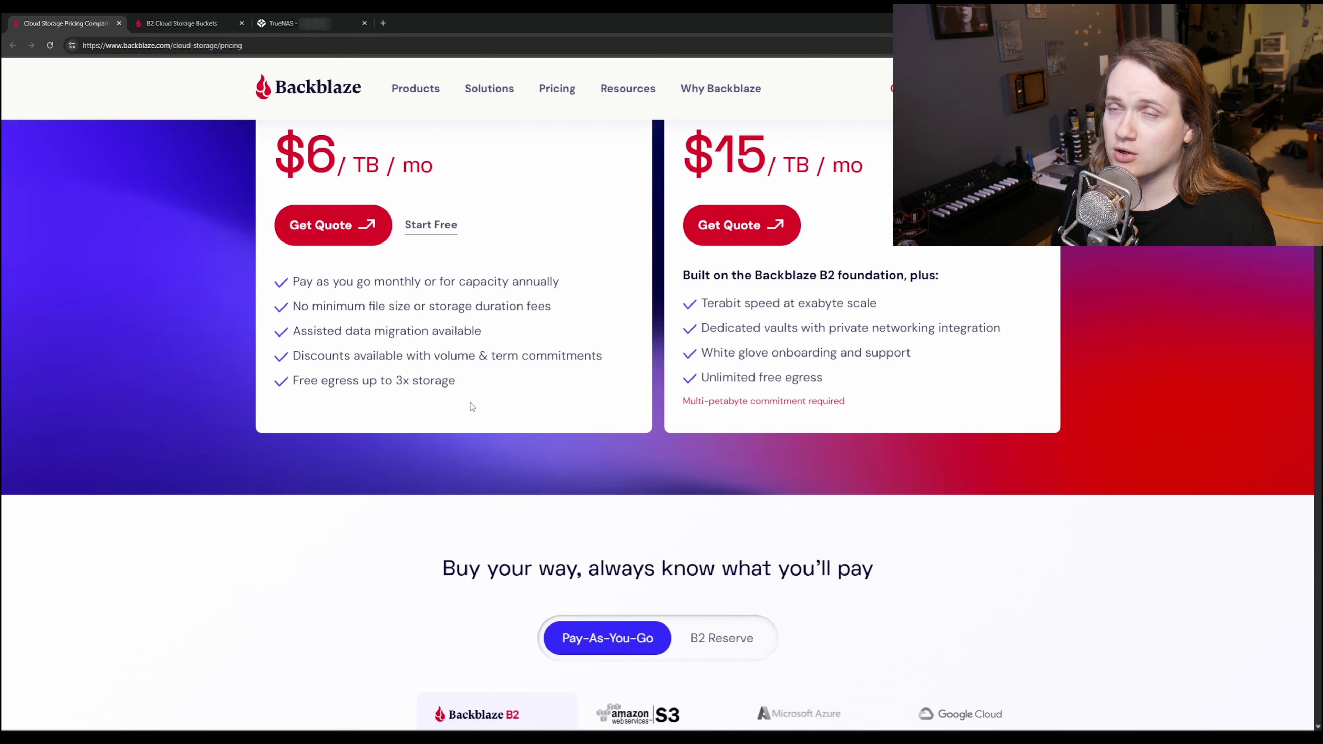
pyautogui.moveTo(462, 389); pyautogui.dragTo(292, 389)
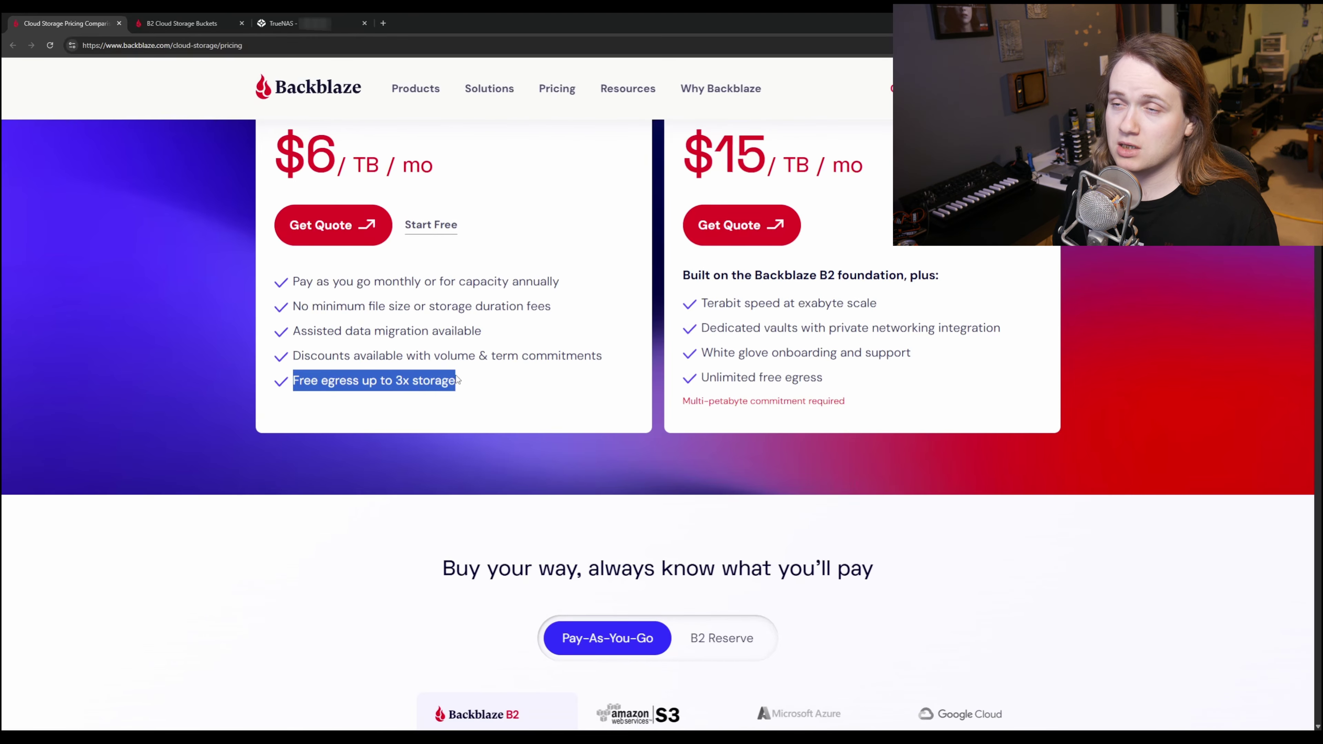
# Examine the provider rate comparison, cost chart, pricing model table and billing FAQs on the pricing page.
pyautogui.scroll(-4, 510, 391)
pyautogui.scroll(-2, 490, 480)
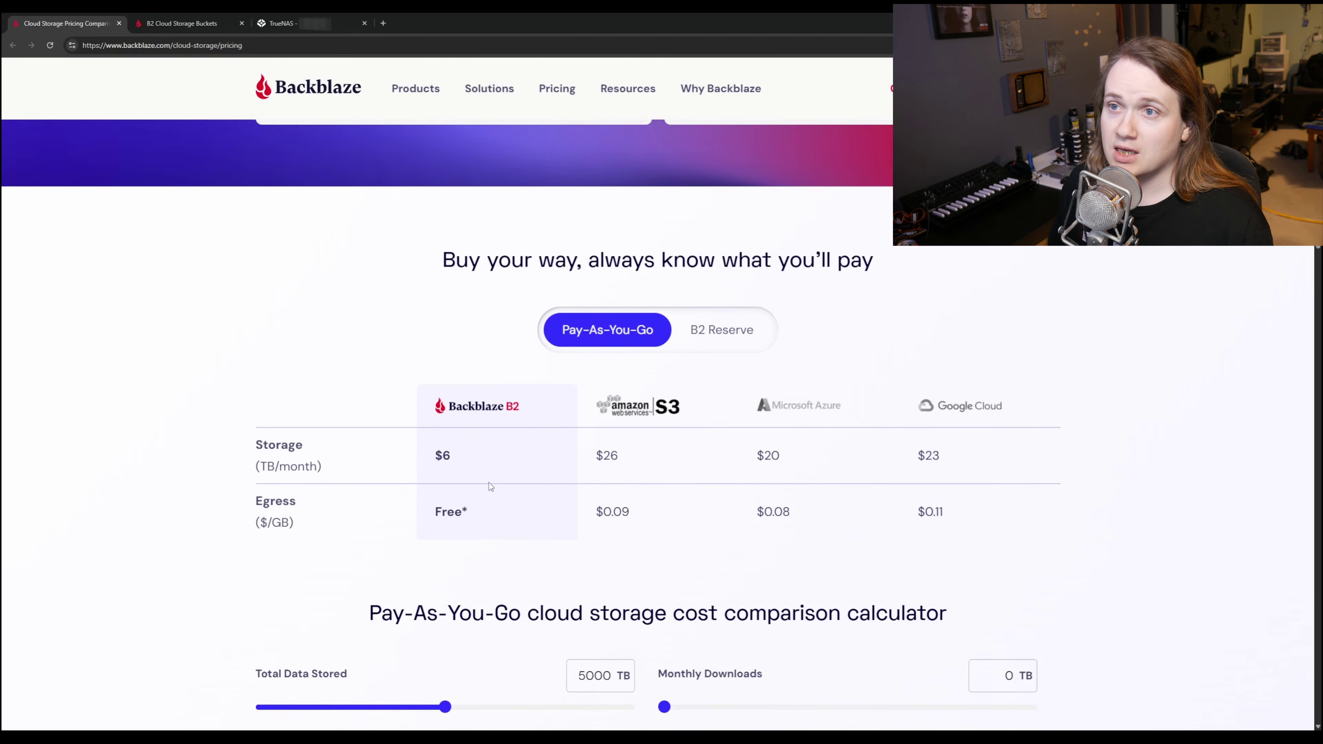
pyautogui.scroll(-8, 469, 495)
pyautogui.scroll(-4, 521, 480)
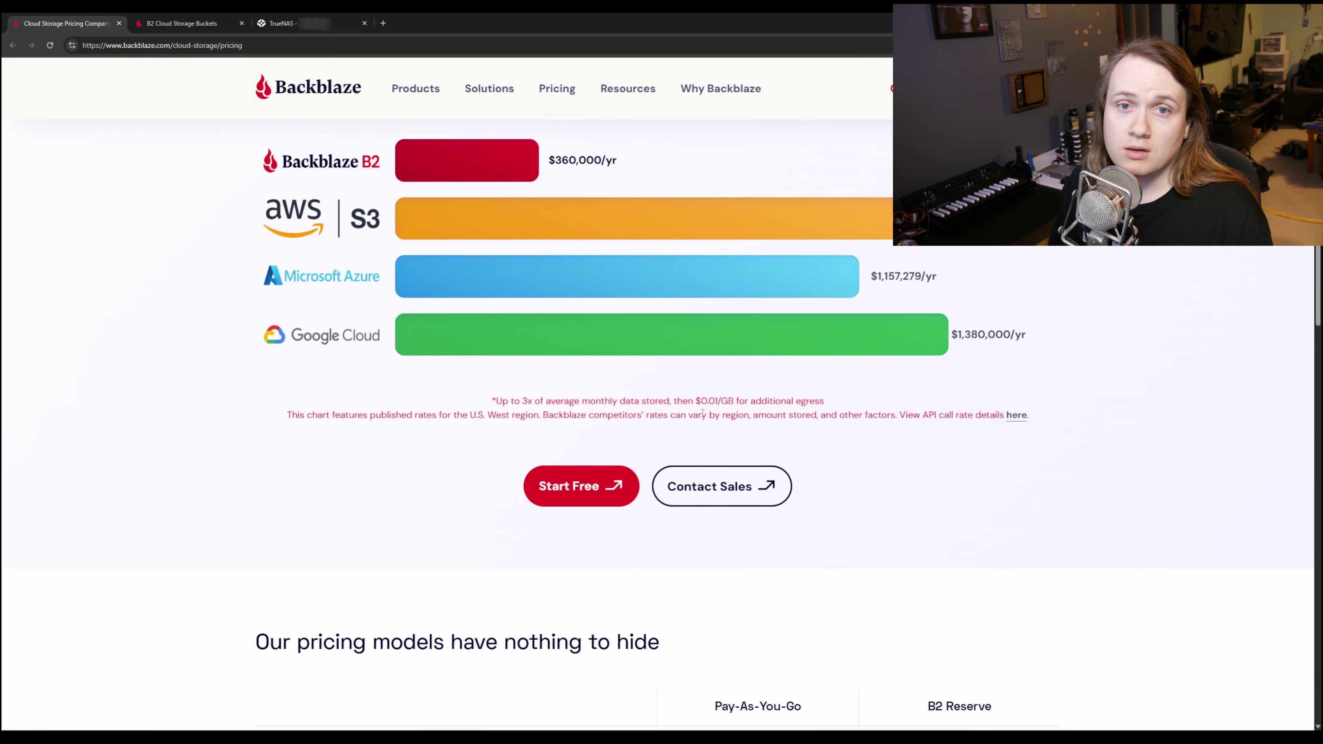
pyautogui.scroll(-10, 677, 417)
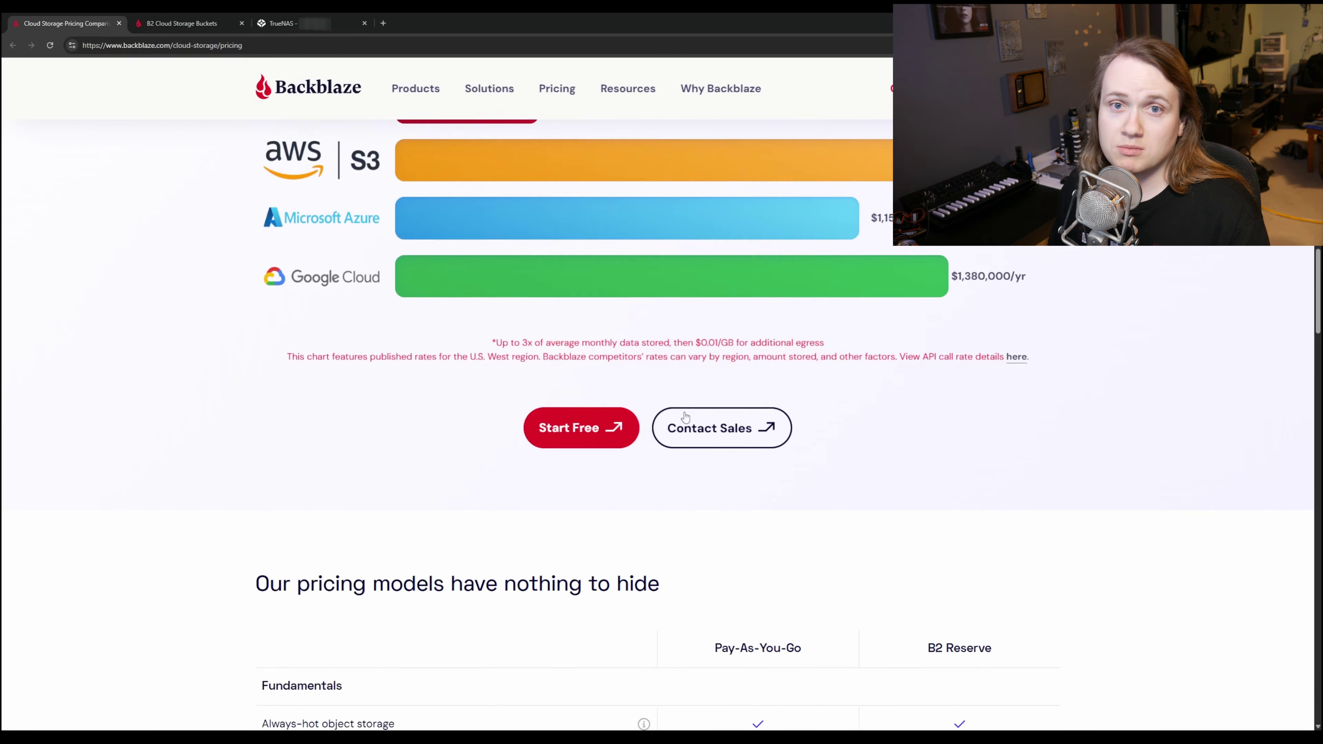
pyautogui.scroll(-5, 672, 419)
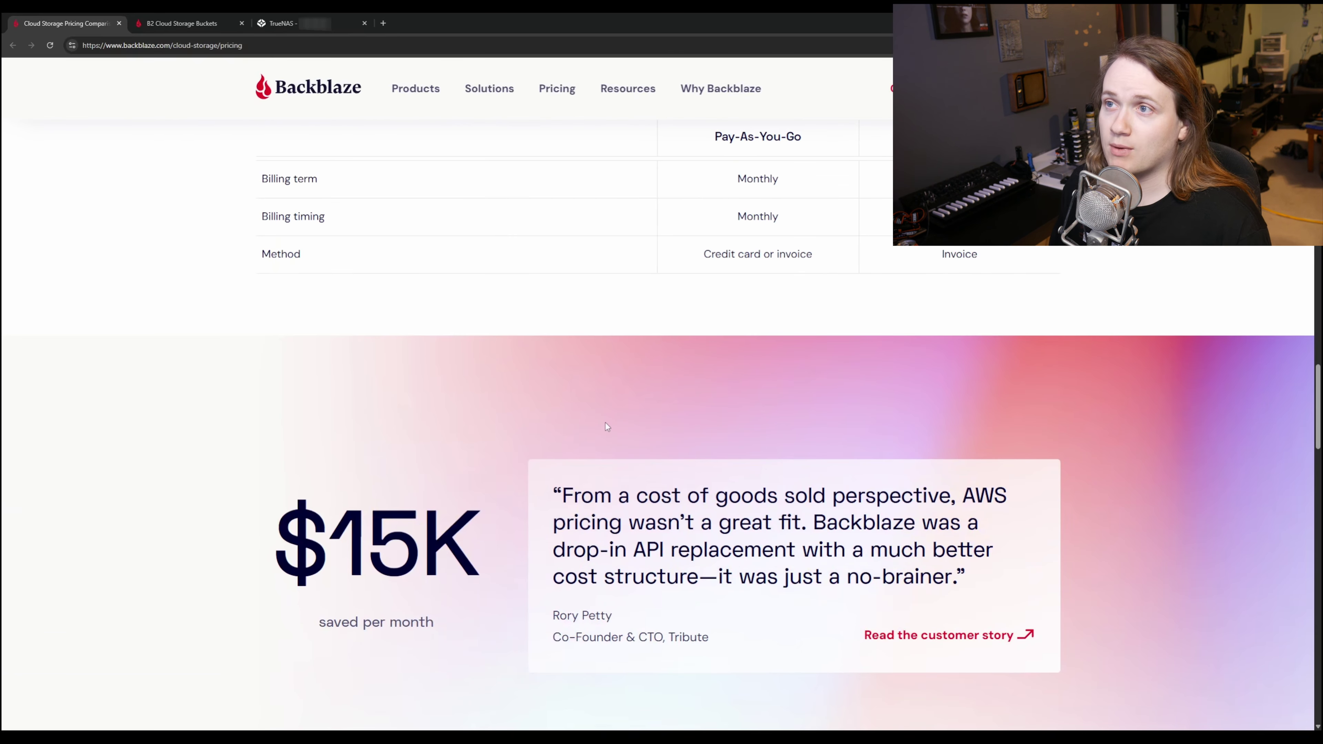
pyautogui.scroll(-10, 525, 385)
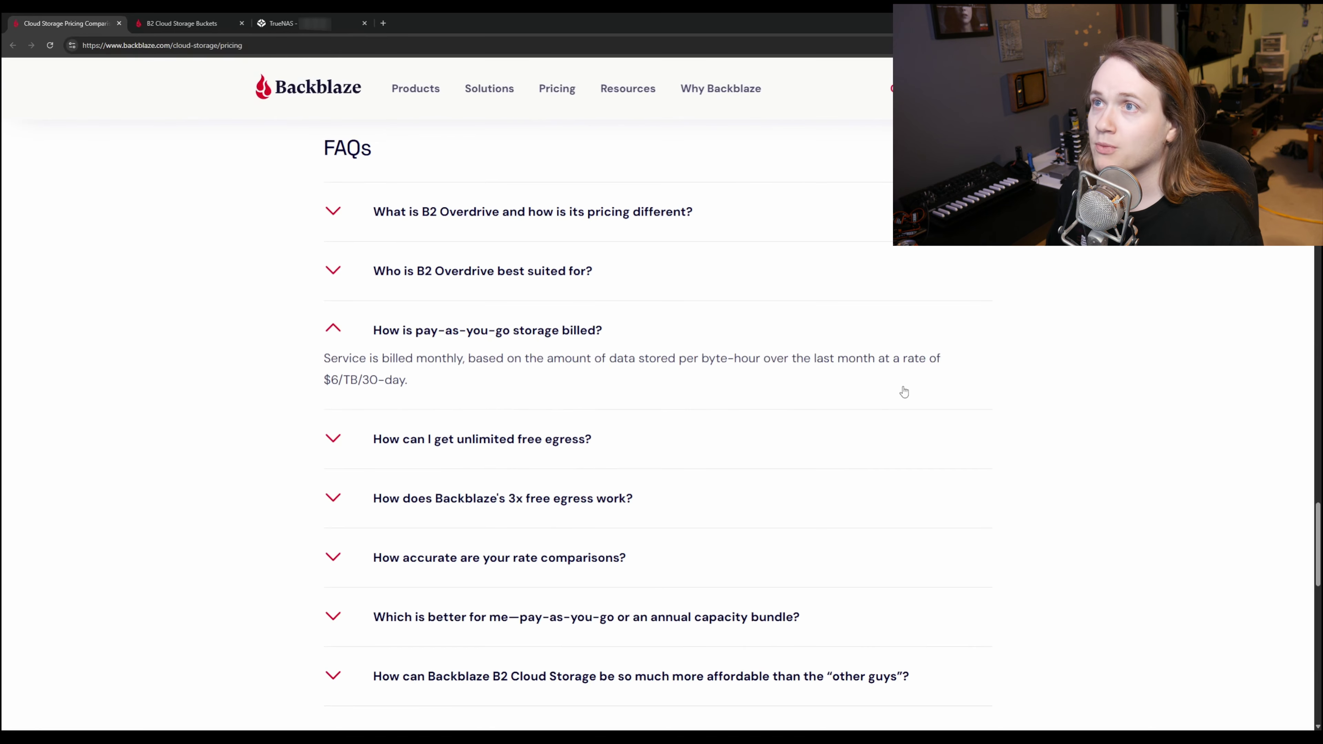
pyautogui.scroll(1, 900, 387)
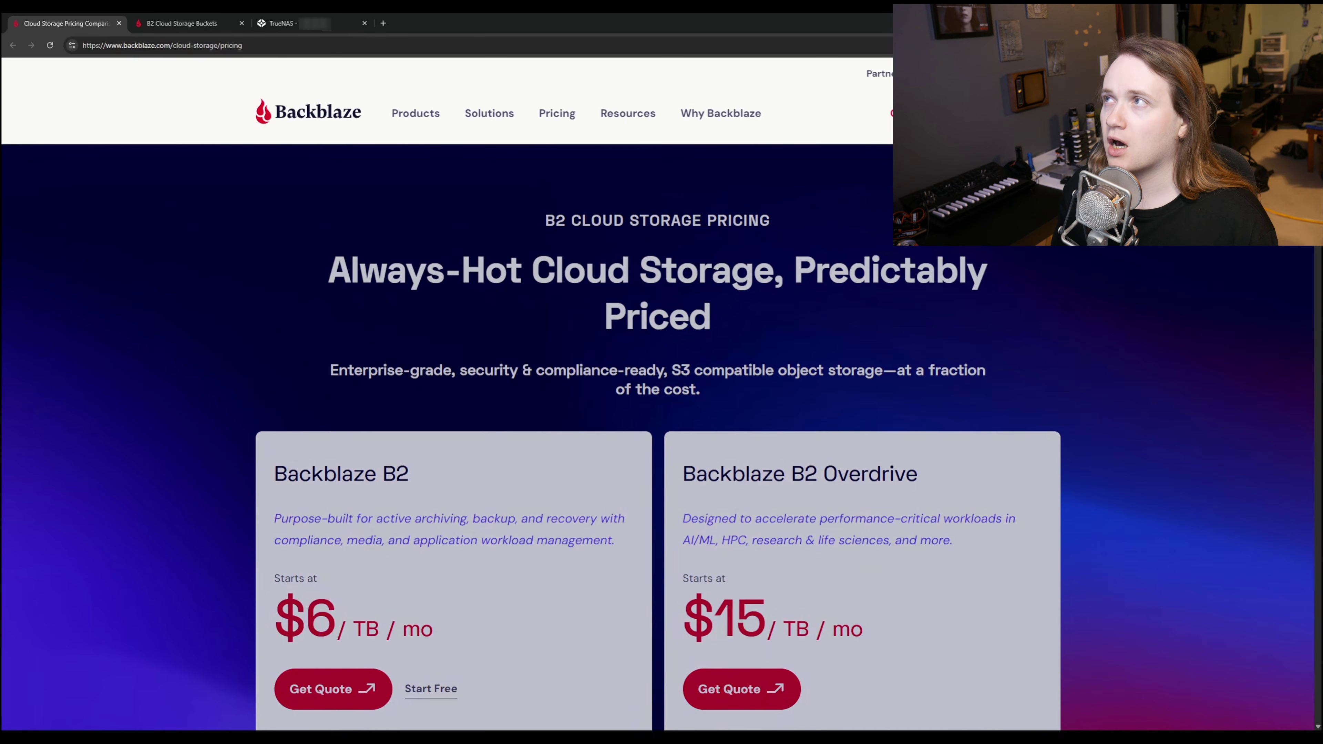
# Compare the Backblaze B2 Overdrive plan with the standard Backblaze B2 plan and its monthly price.
pyautogui.scroll(-2, 1045, 411)
pyautogui.moveTo(708, 372); pyautogui.dragTo(905, 371)
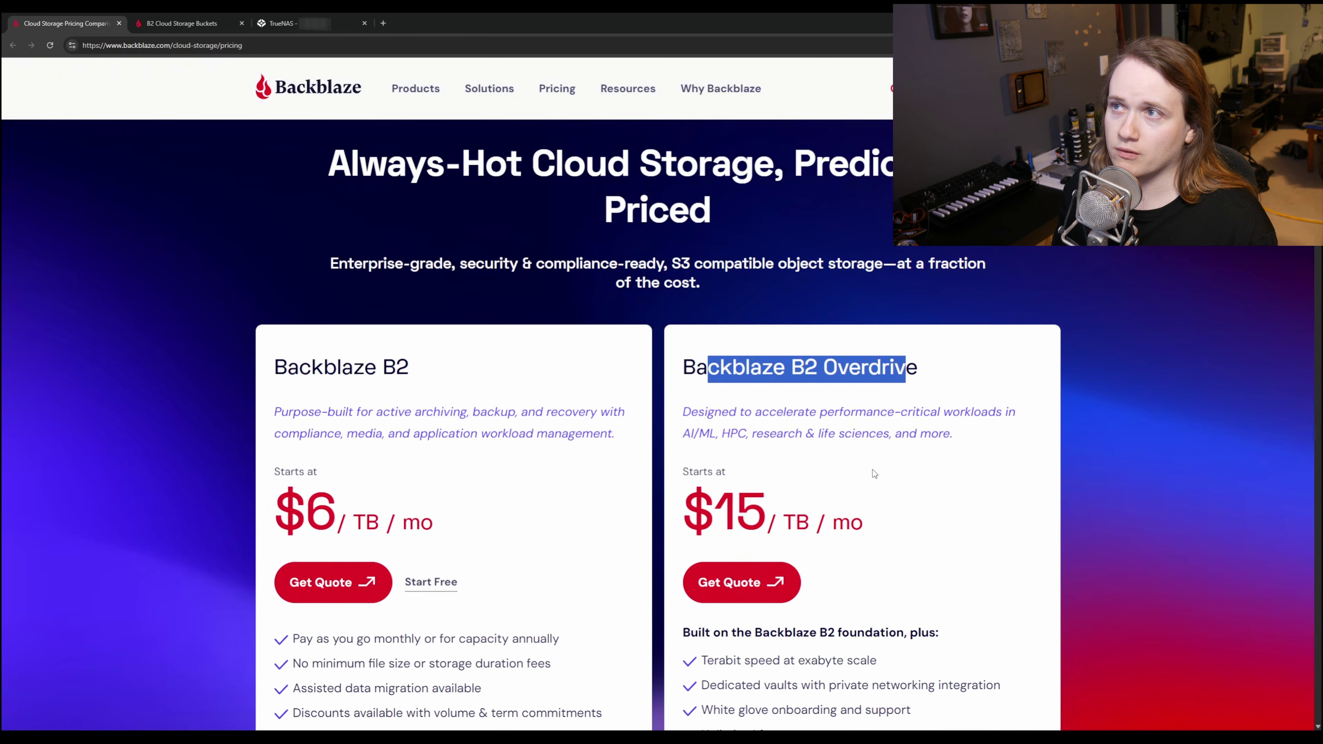
pyautogui.scroll(-1, 839, 412)
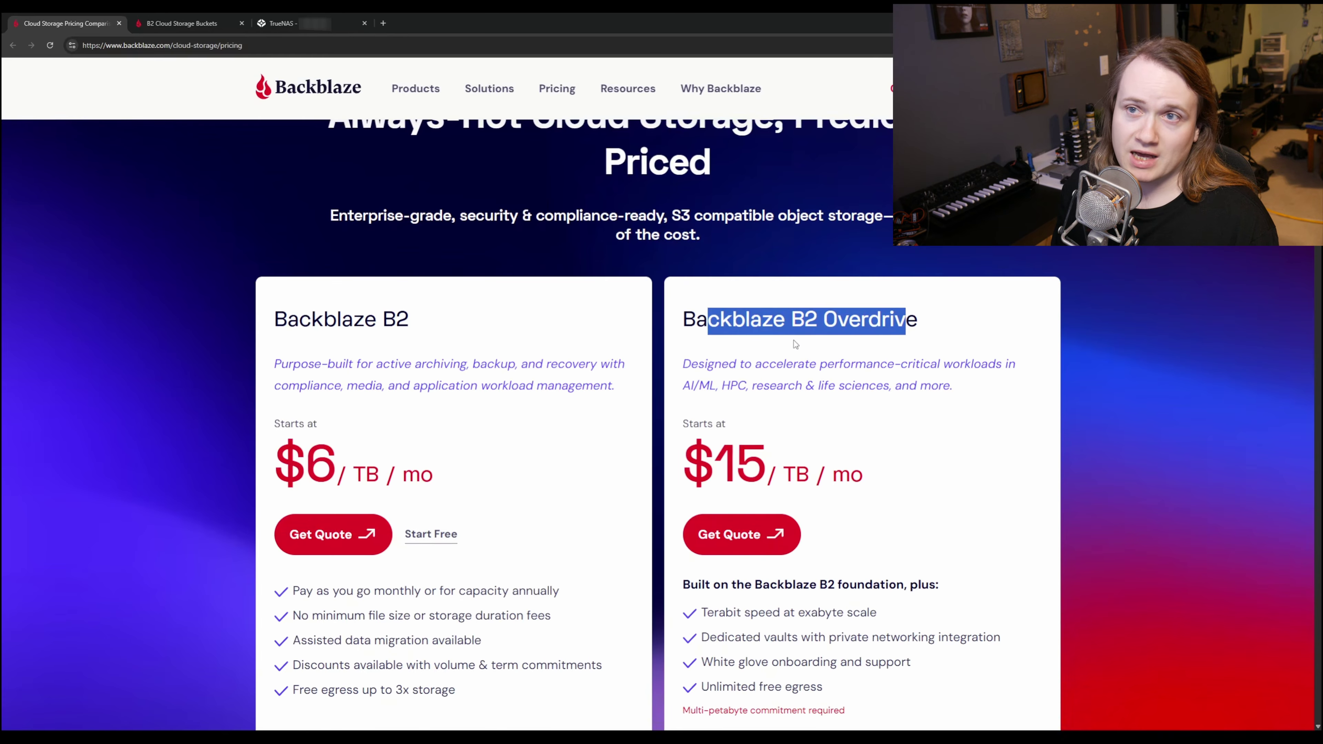
pyautogui.scroll(-2, 988, 533)
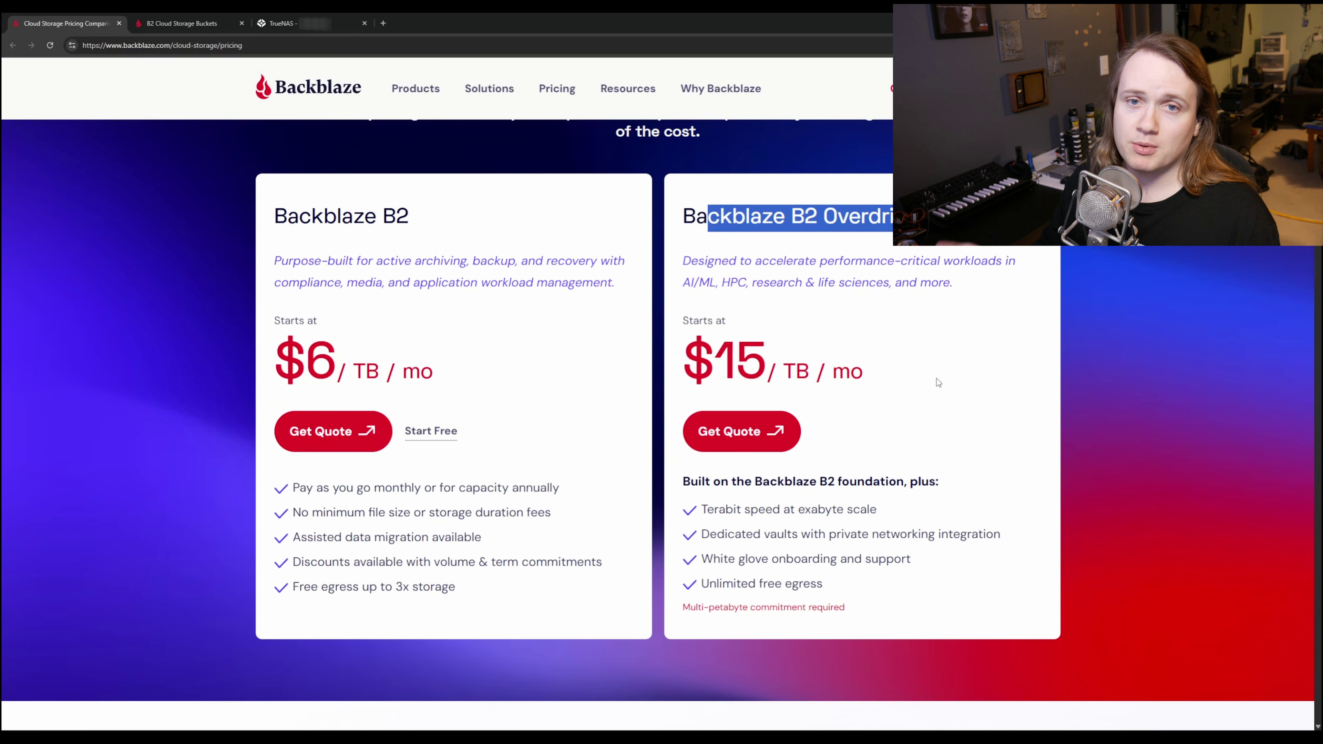
pyautogui.moveTo(433, 373); pyautogui.dragTo(277, 363)
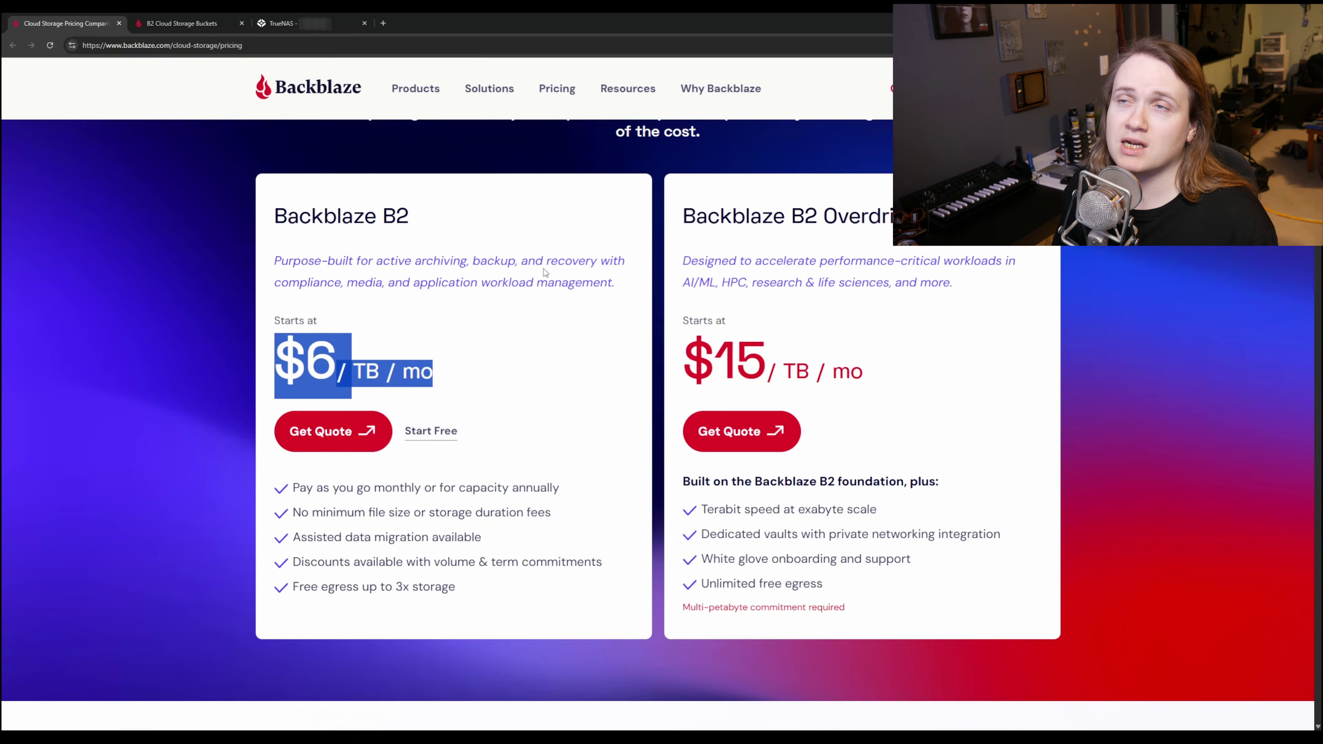
# On the B2 Cloud Storage Buckets page, create a private bucket named wordtechreviews-sample with default encryption enabled and Object Lock disabled.
pyautogui.click(182, 23)
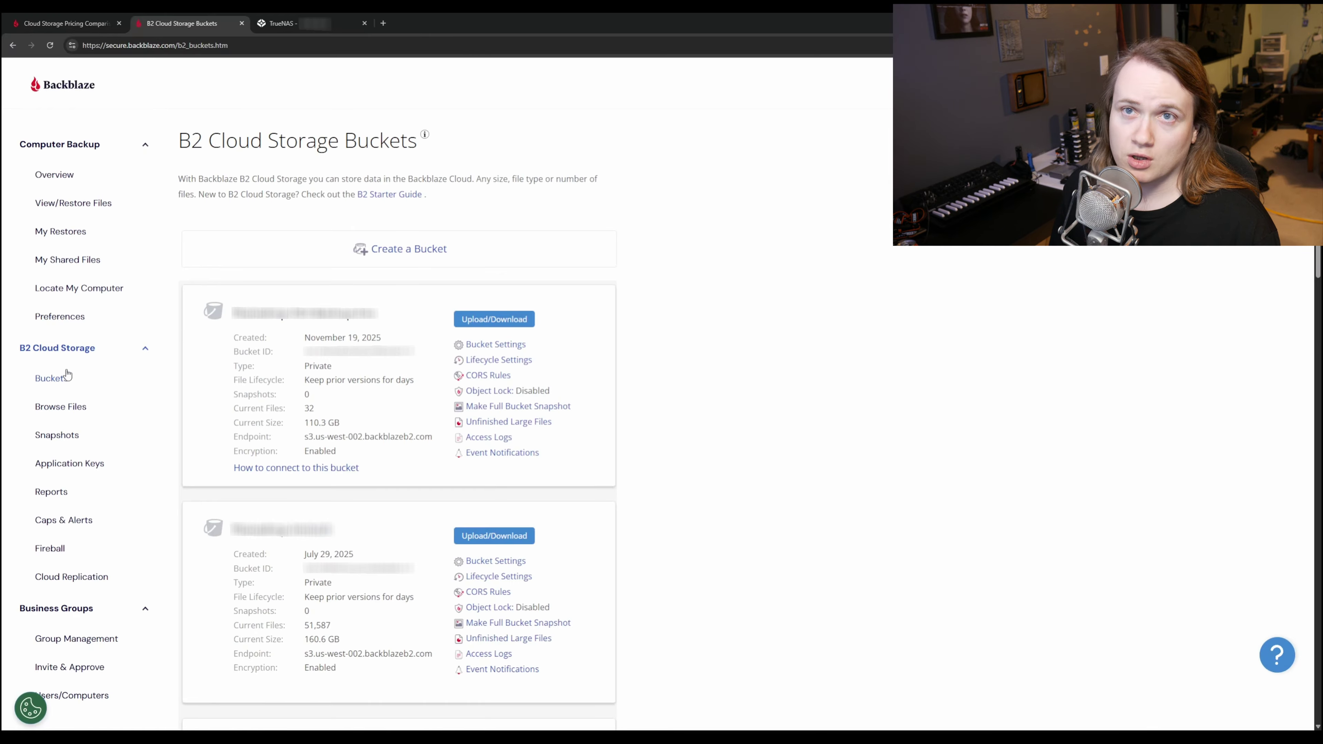
pyautogui.click(428, 244)
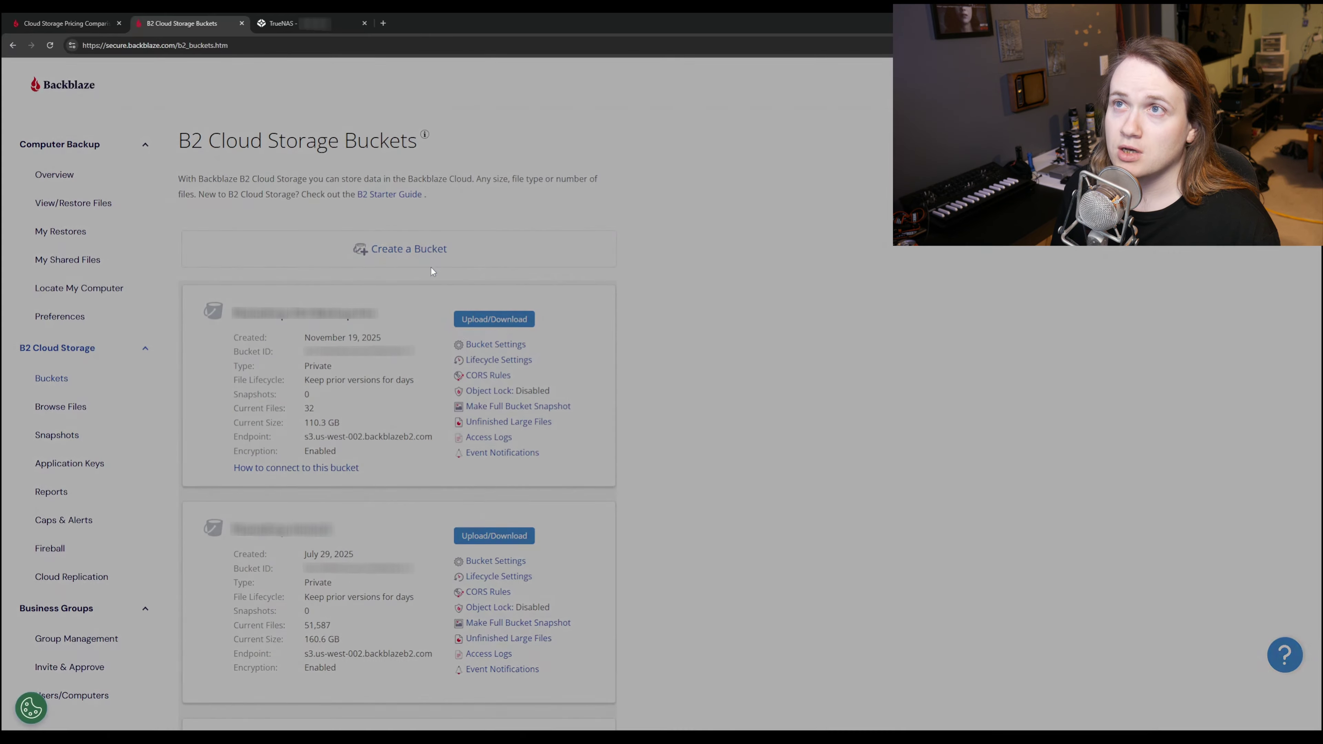
pyautogui.click(640, 257)
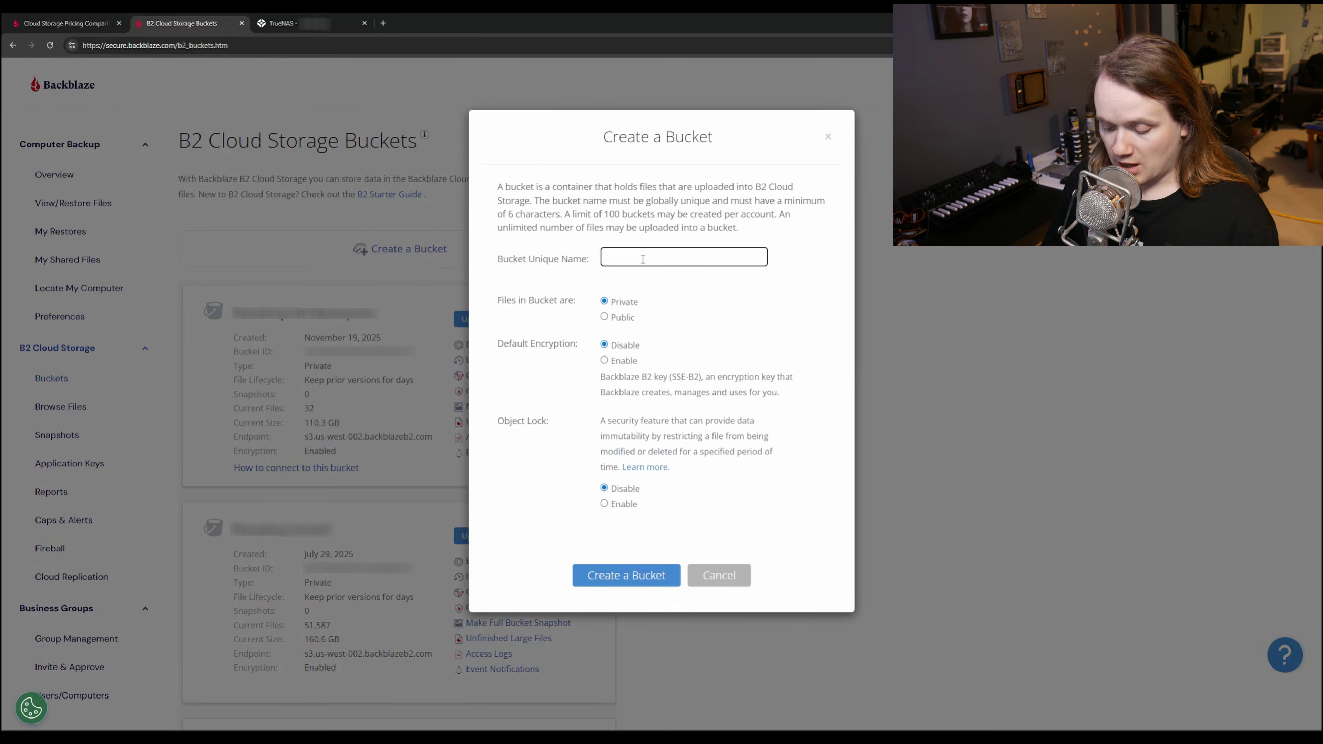
pyautogui.write('wordtechre')
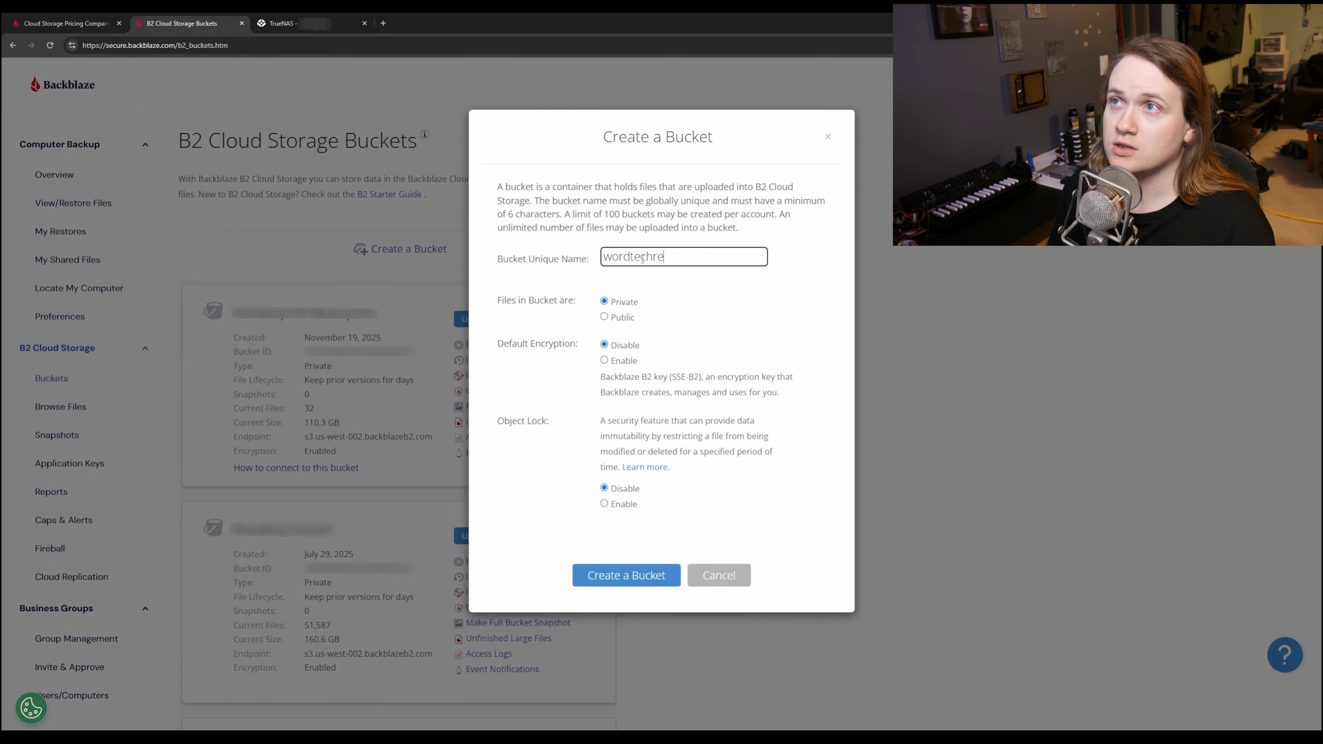
pyautogui.write('views-sample')
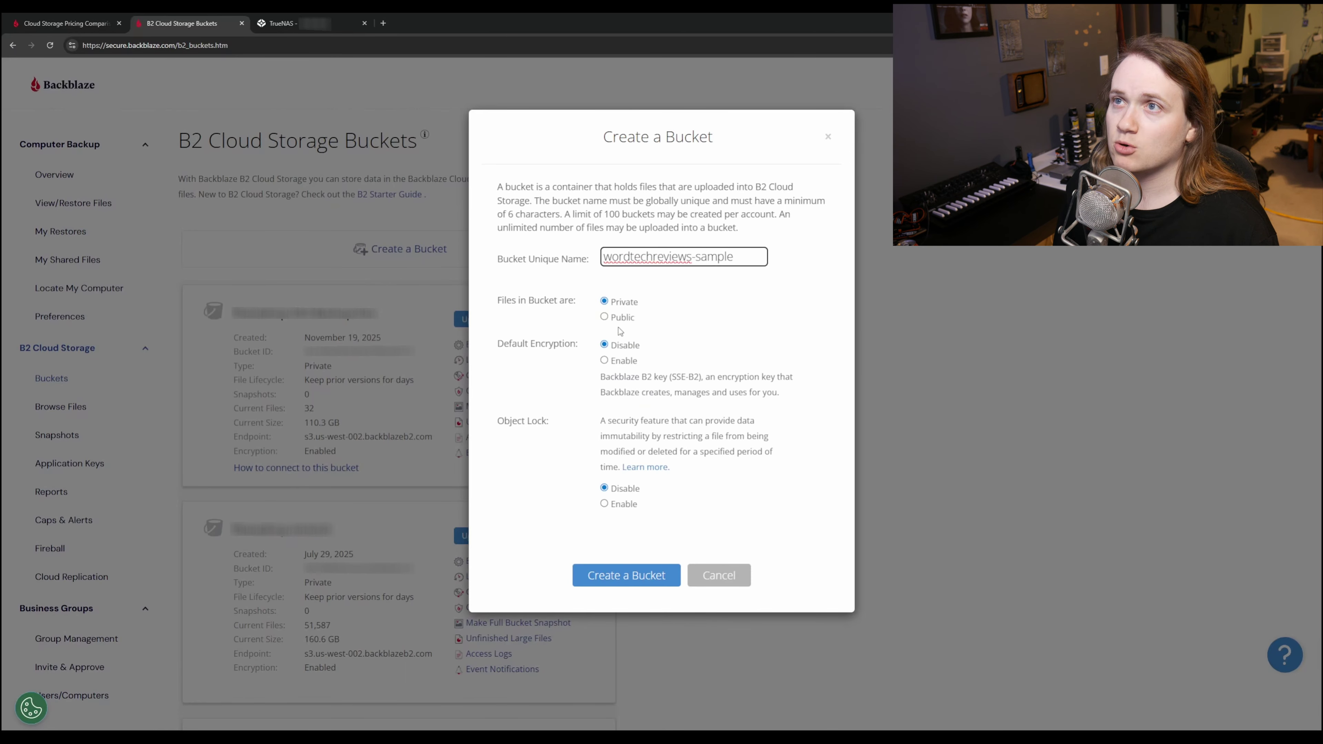
pyautogui.click(604, 361)
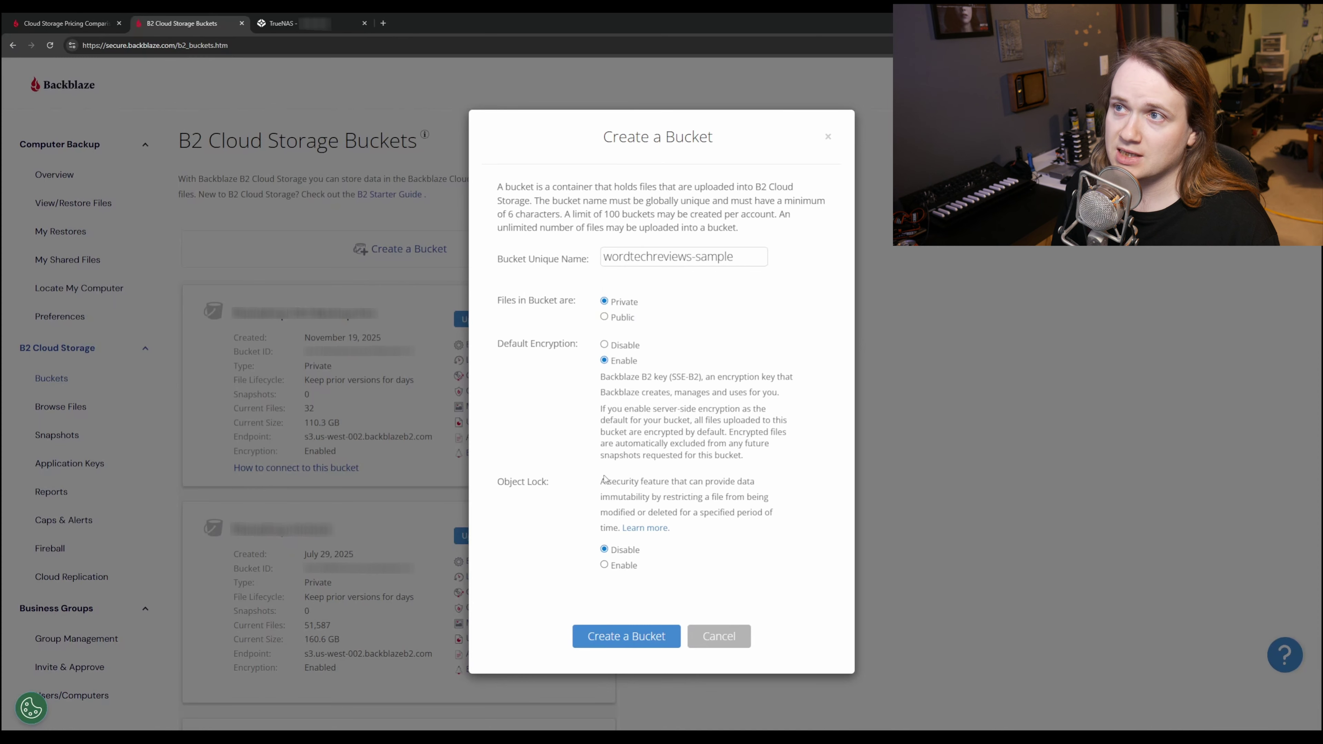
pyautogui.click(629, 638)
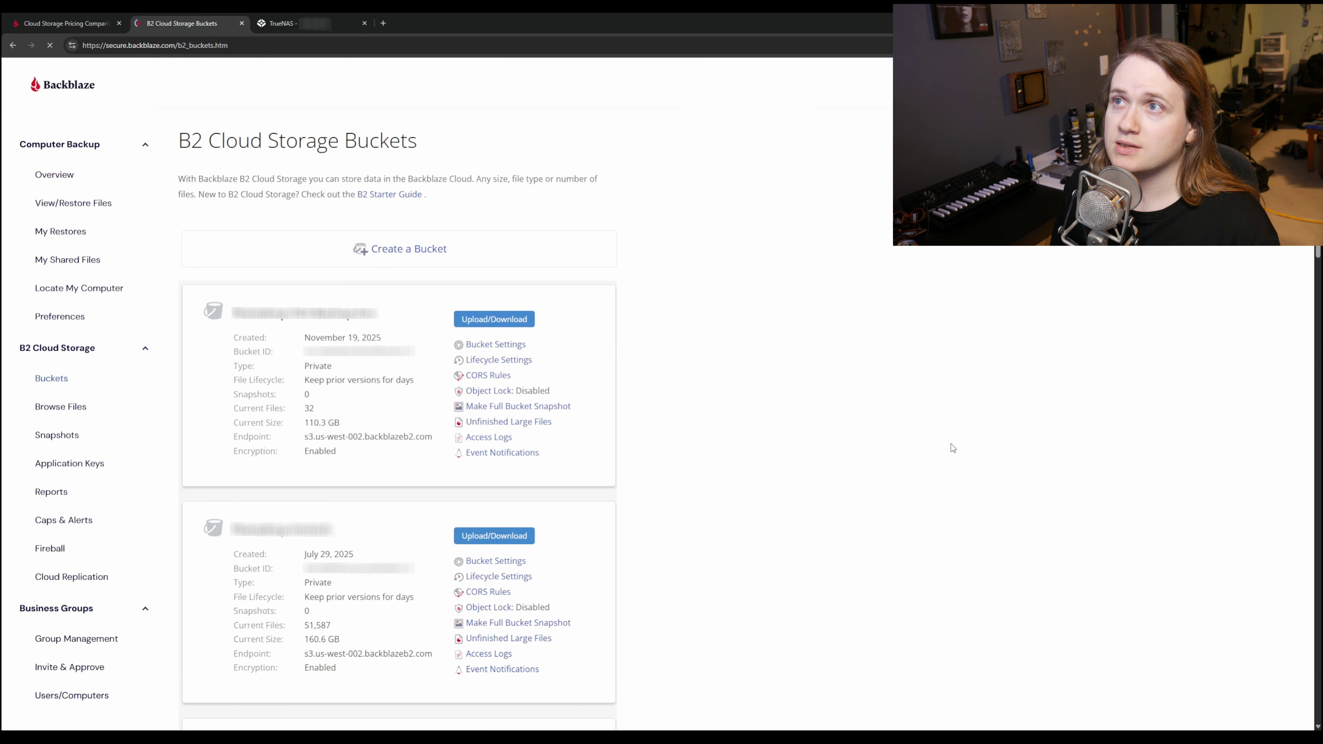
# Update the wordtechreviews-sample bucket's lifecycle settings to keep prior file versions for 30 days.
pyautogui.scroll(-10, 527, 428)
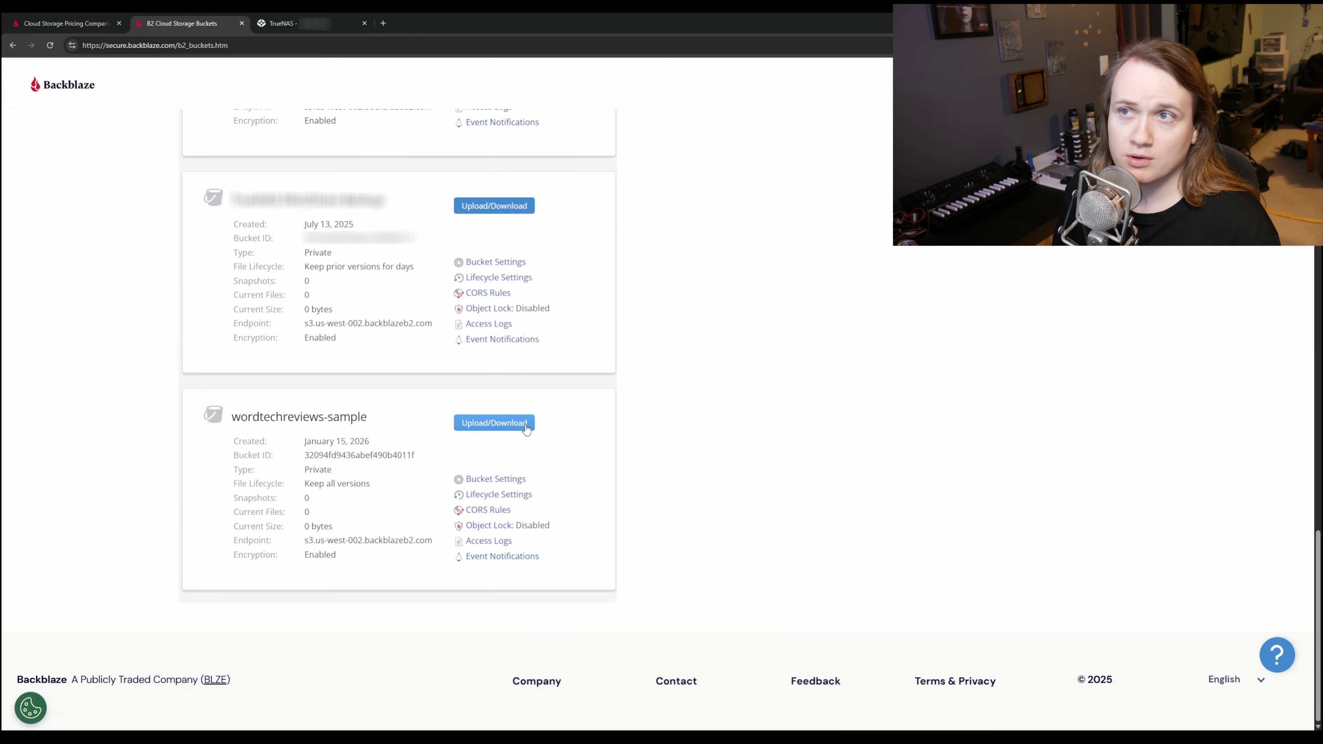
pyautogui.click(497, 495)
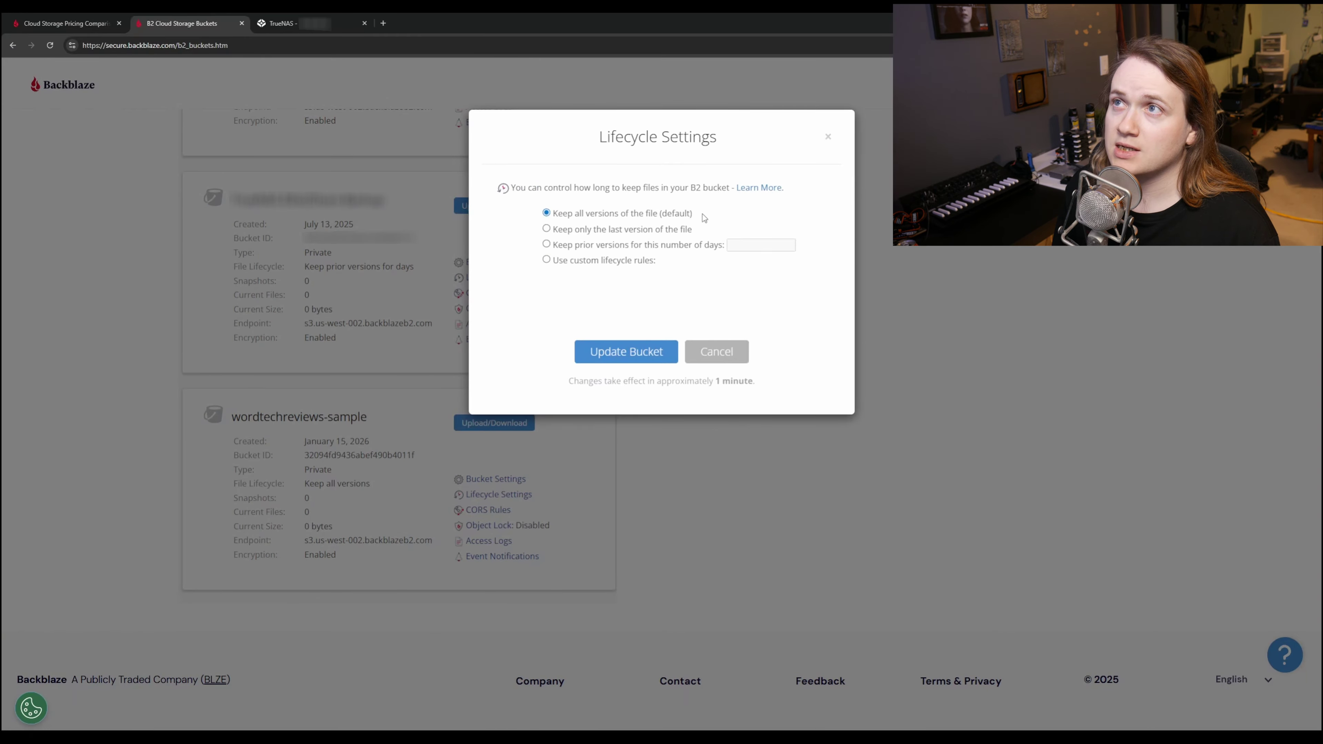
pyautogui.moveTo(702, 215); pyautogui.dragTo(554, 216)
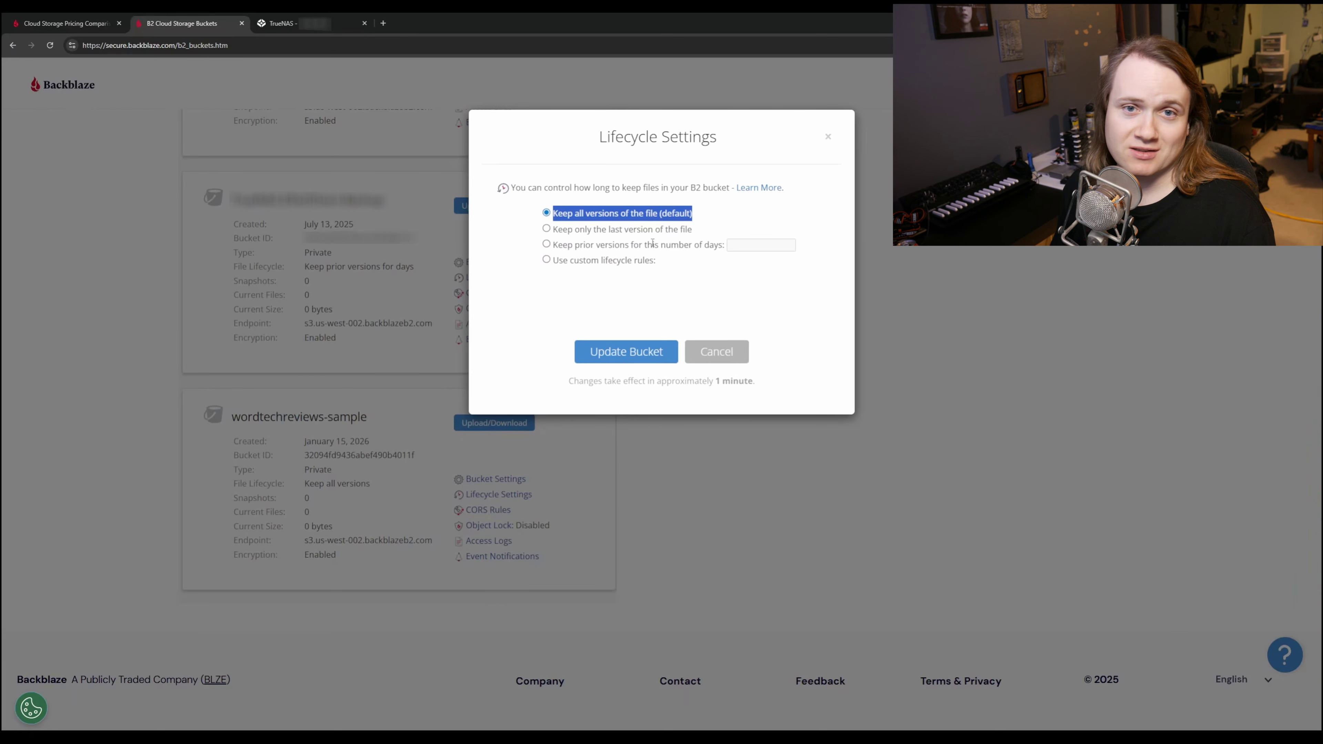
pyautogui.click(551, 243)
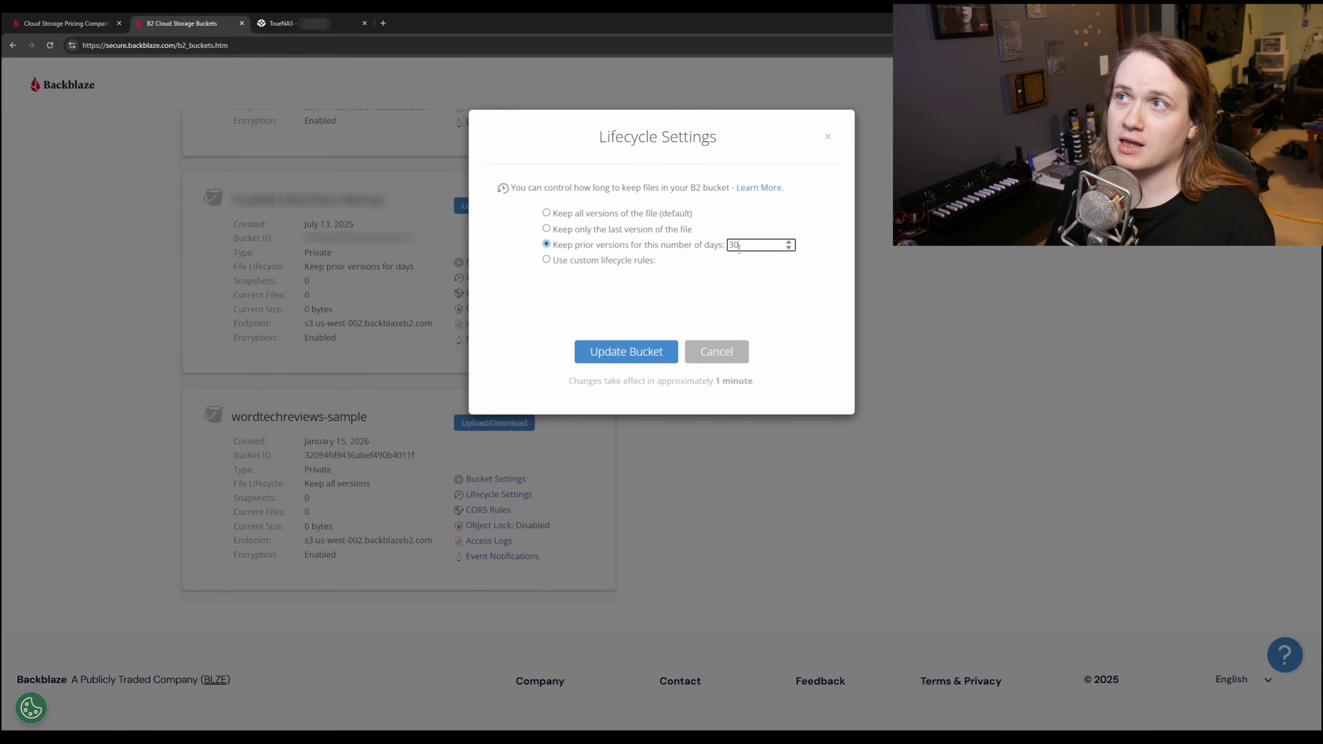
pyautogui.click(625, 354)
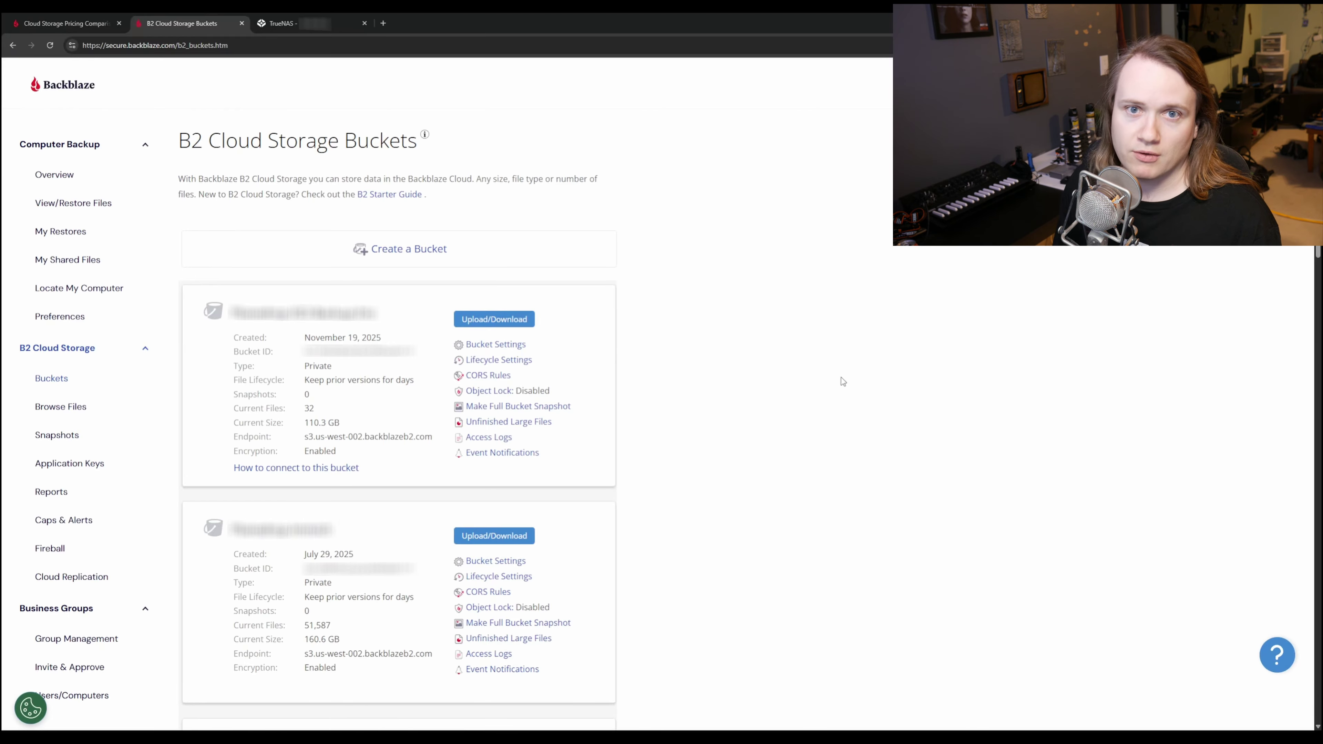
# Switch to TrueNAS and start adding a new cloud credential under Backup Credentials.
pyautogui.hotkey('ctrl', 'Tab')
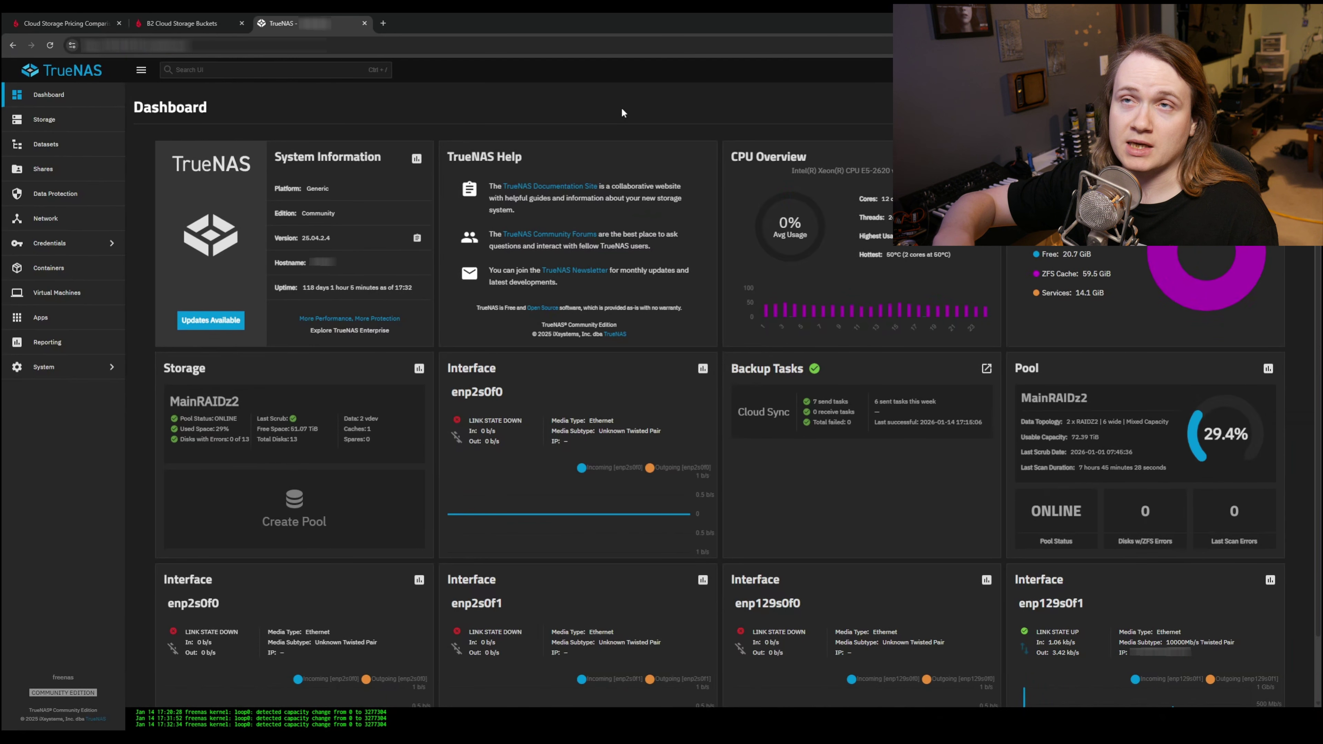
pyautogui.click(67, 241)
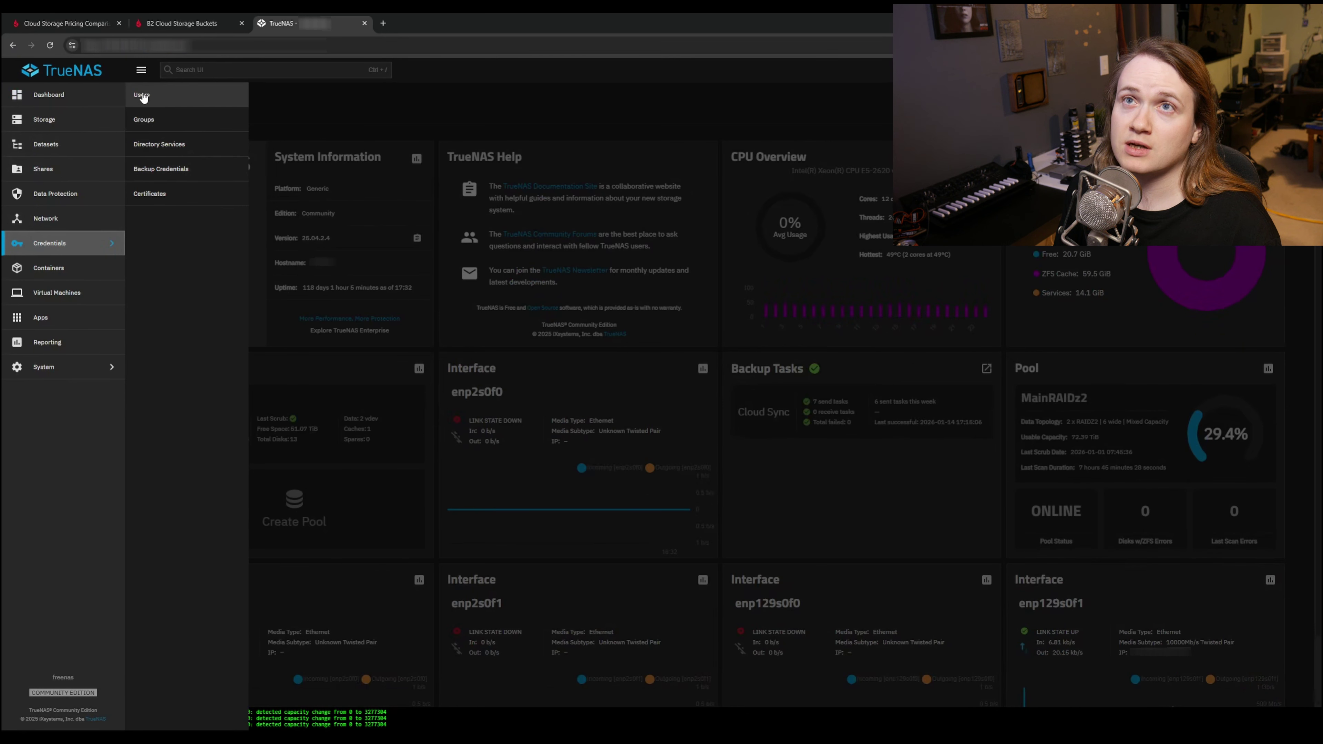
pyautogui.click(188, 169)
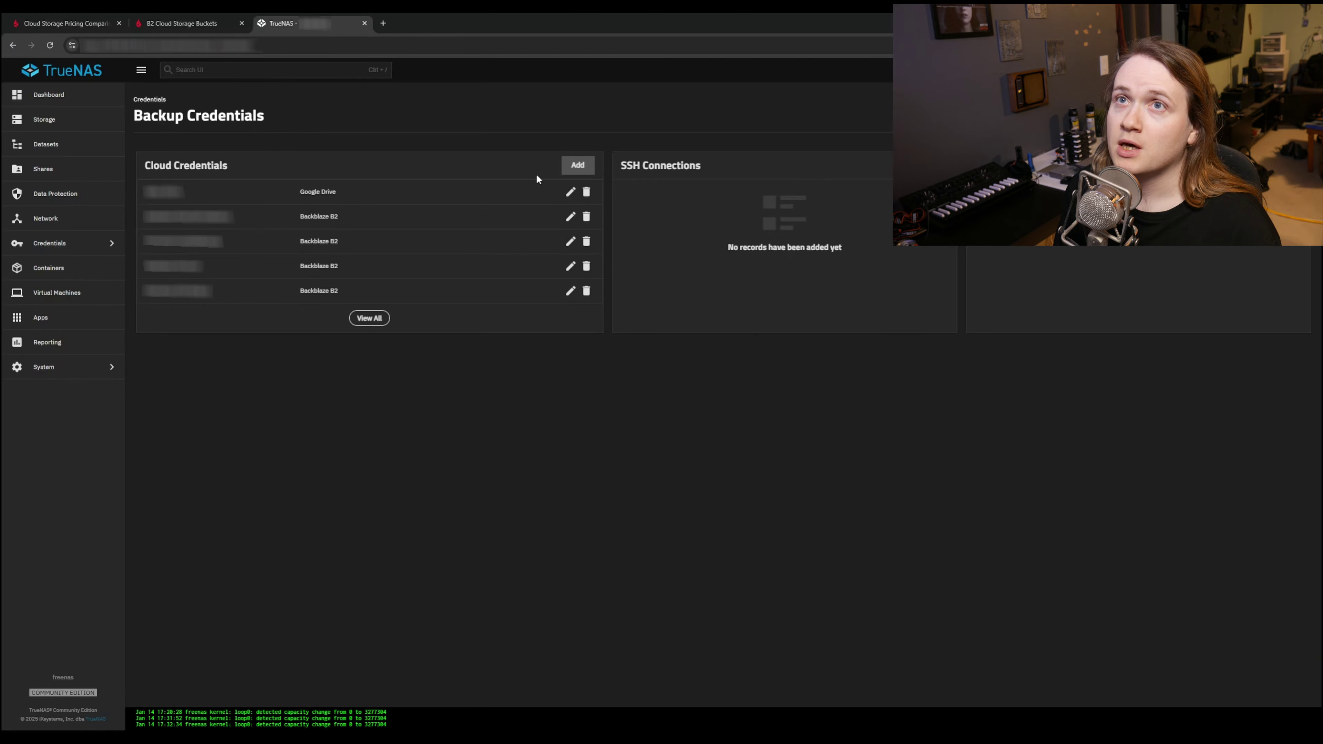
pyautogui.click(573, 172)
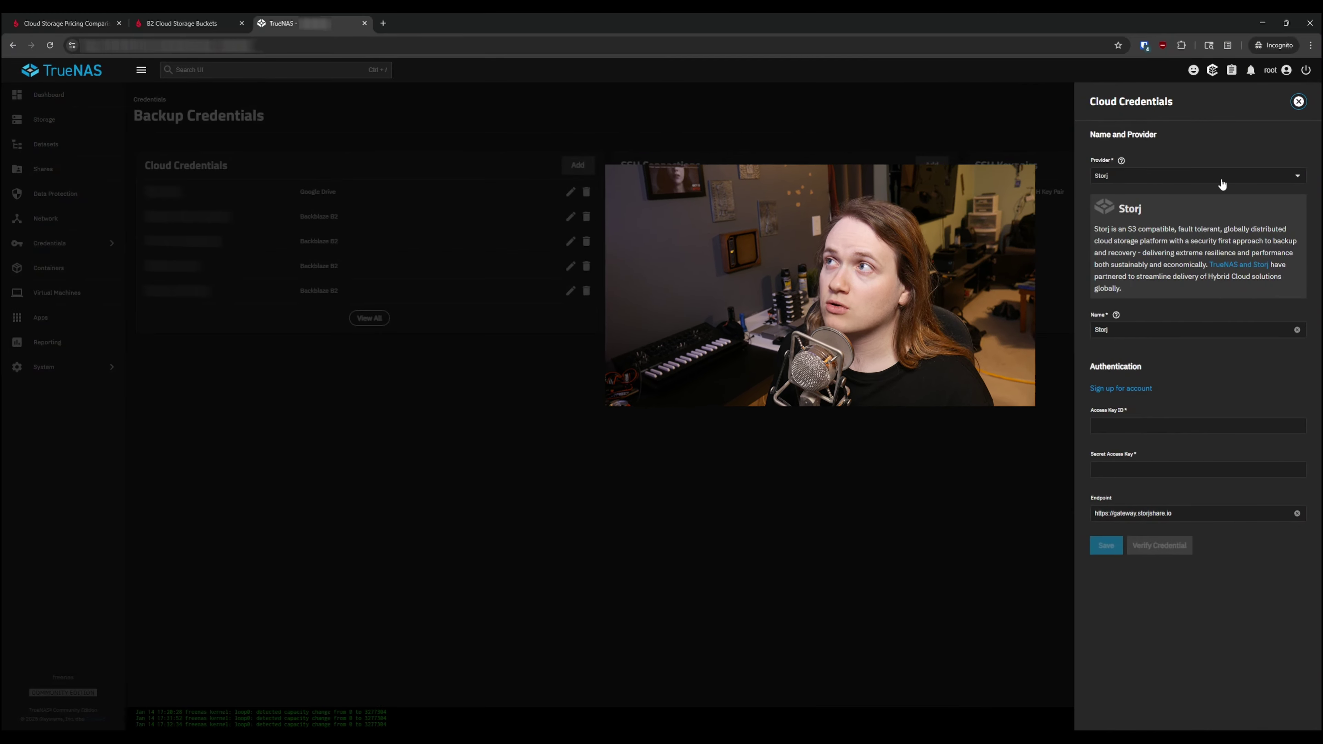
# Set the cloud credential's provider to Backblaze B2 and name it WordTech Sample.
pyautogui.click(1221, 177)
pyautogui.click(1140, 208)
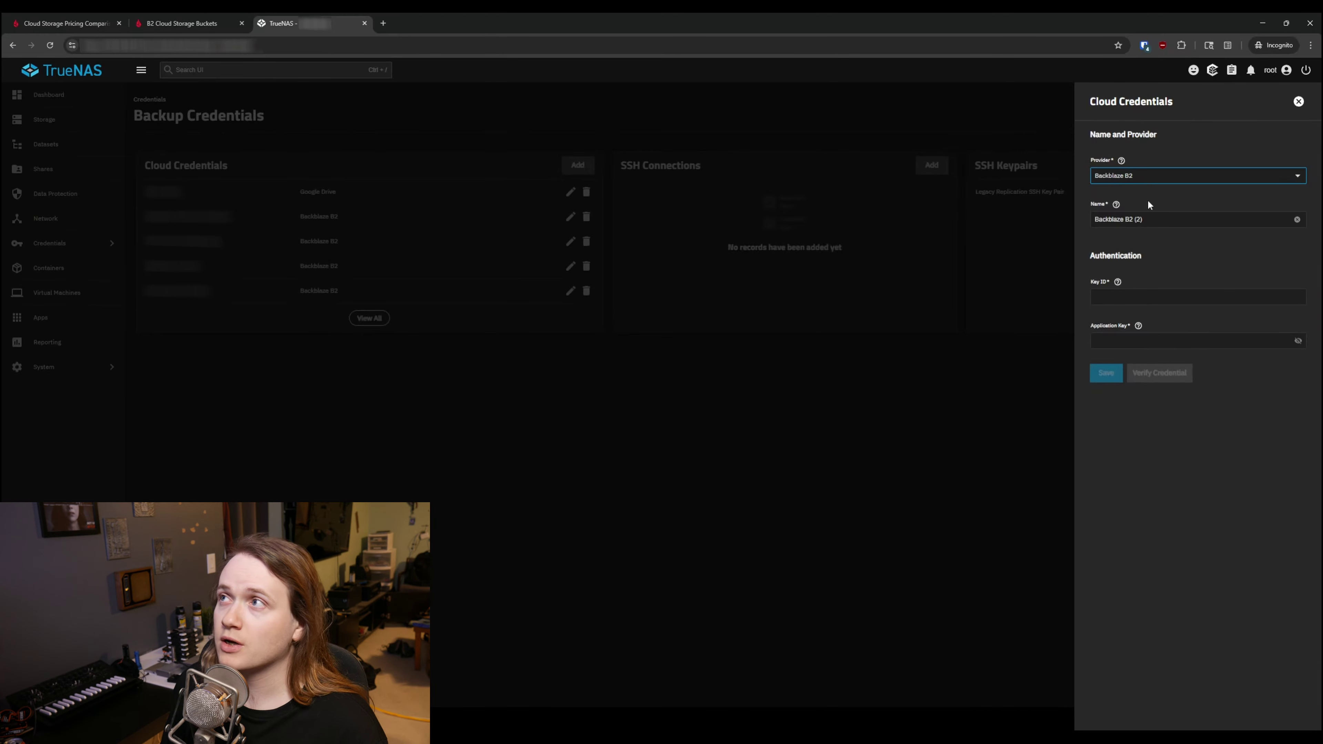
pyautogui.click(1160, 221)
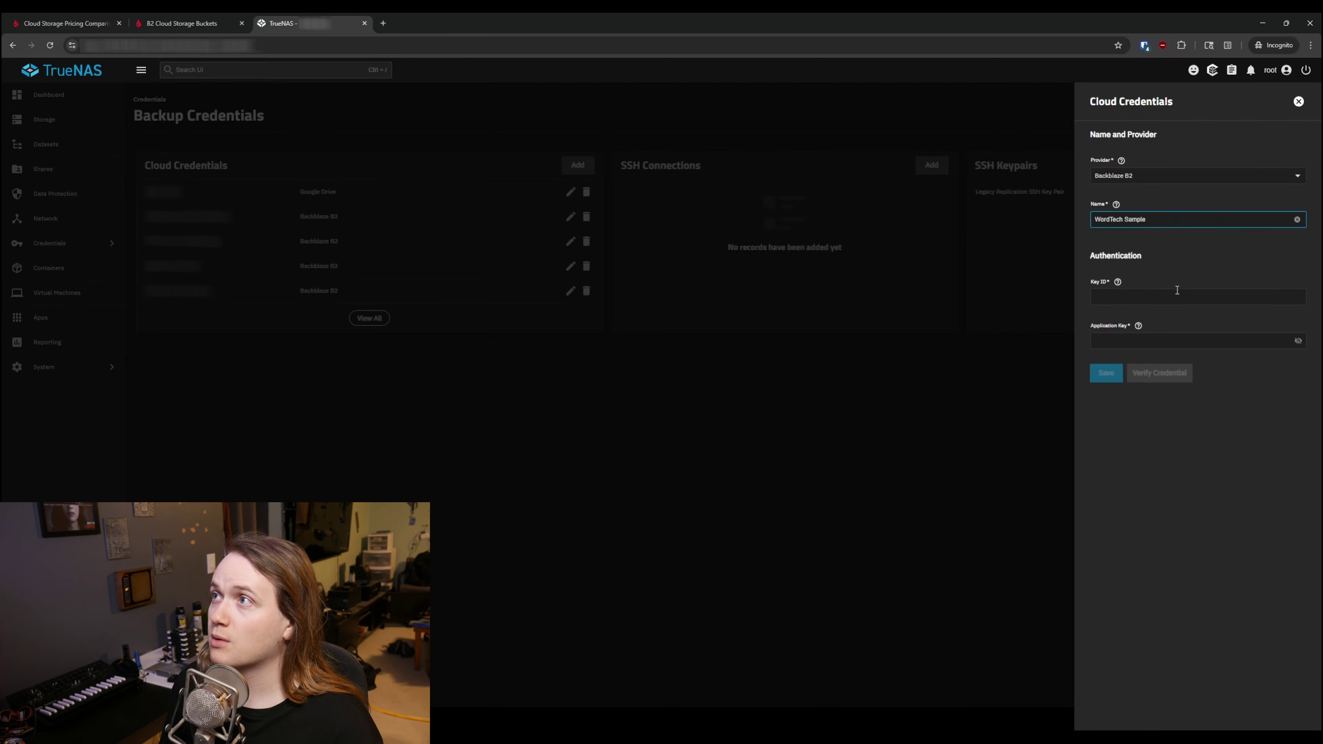
pyautogui.click(1144, 297)
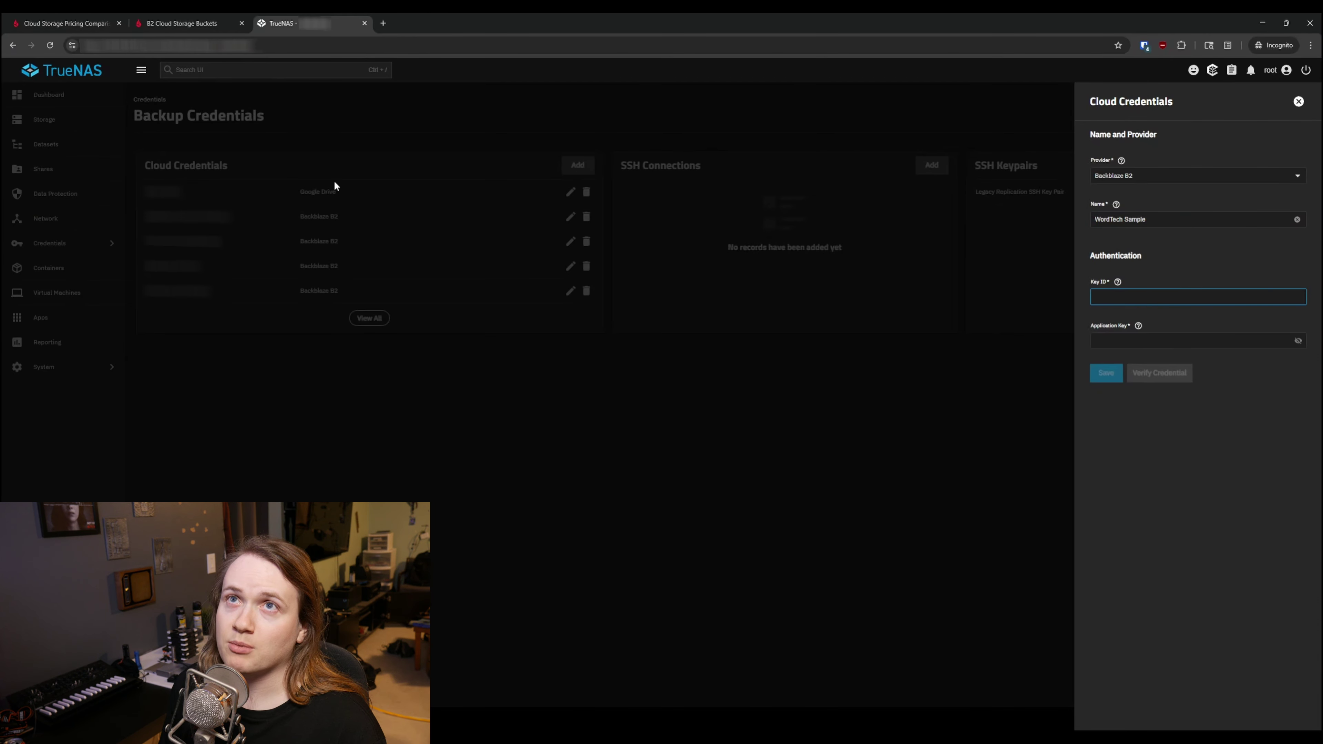
# Switch to Backblaze and create an application key named wordtech-sample with Read and Write access to only the wordtechreviews-sample bucket.
pyautogui.click(187, 17)
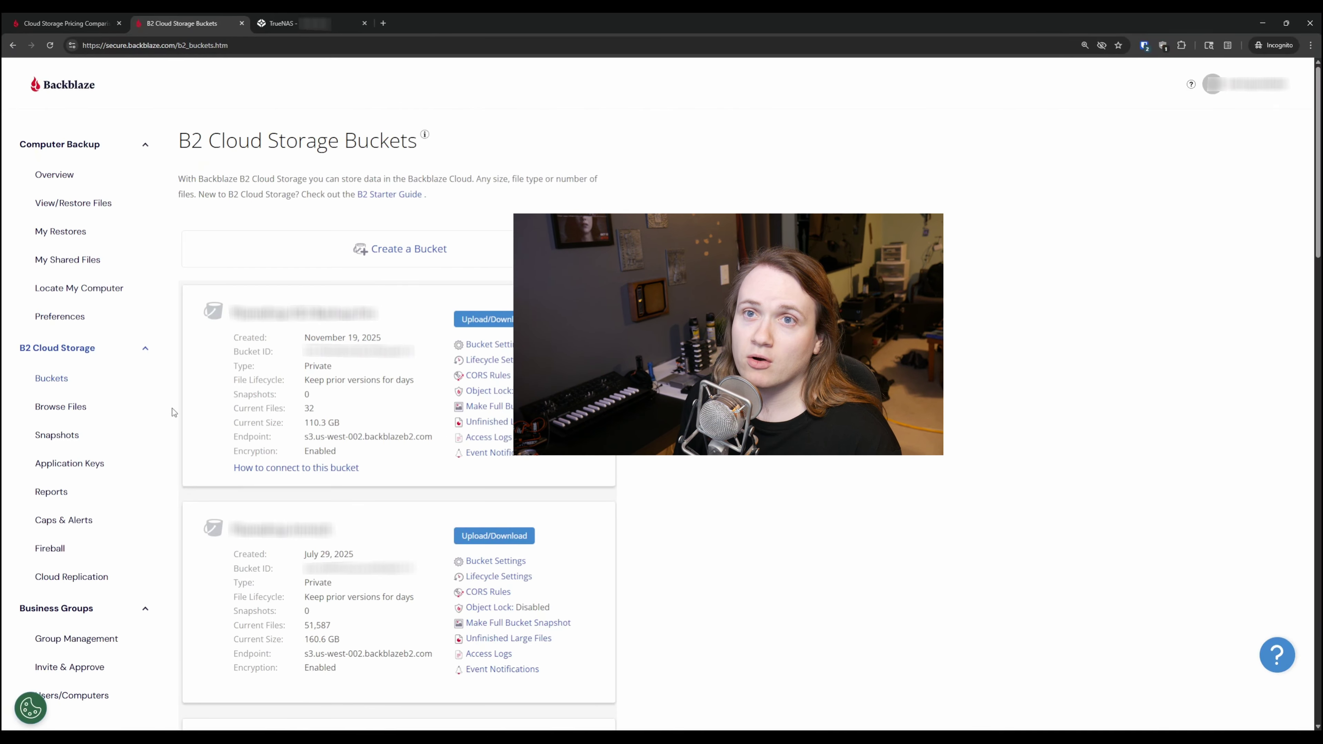
pyautogui.click(68, 466)
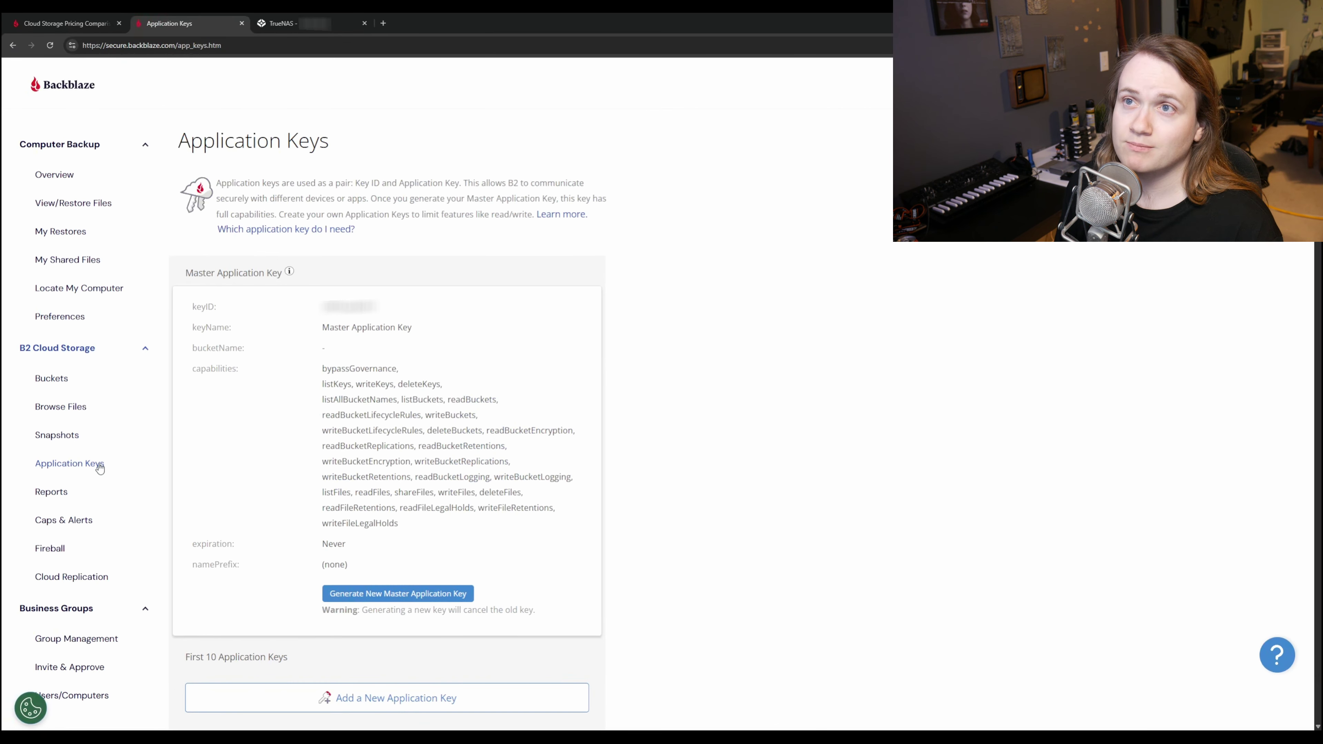
pyautogui.scroll(-1, 440, 597)
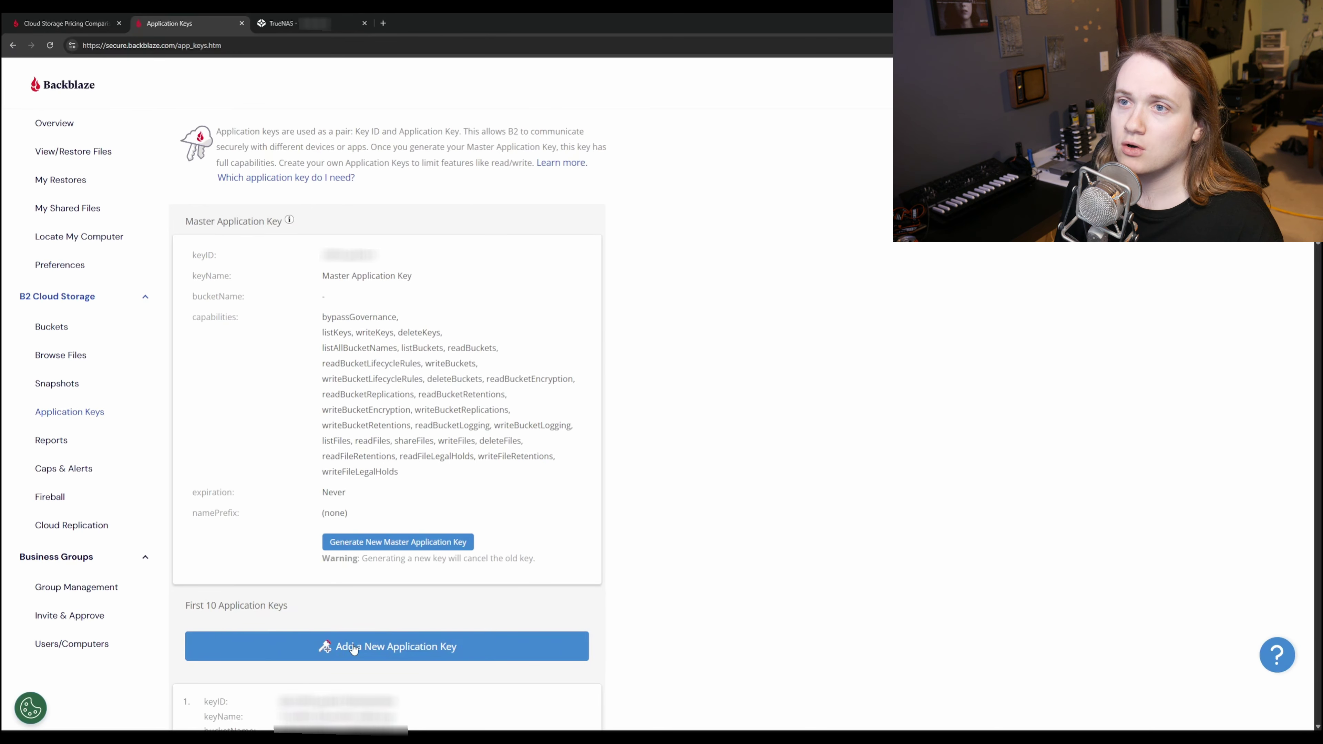
pyautogui.click(380, 654)
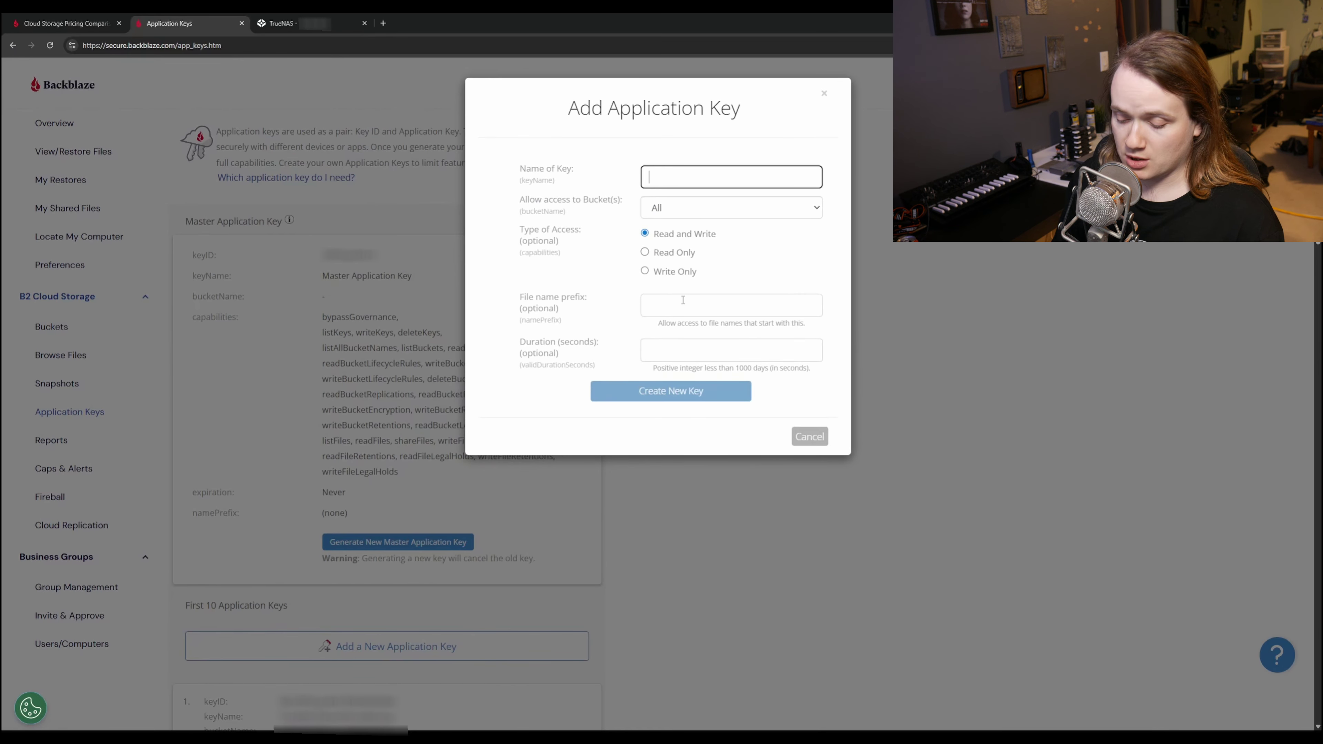
pyautogui.write('wordtech-sample')
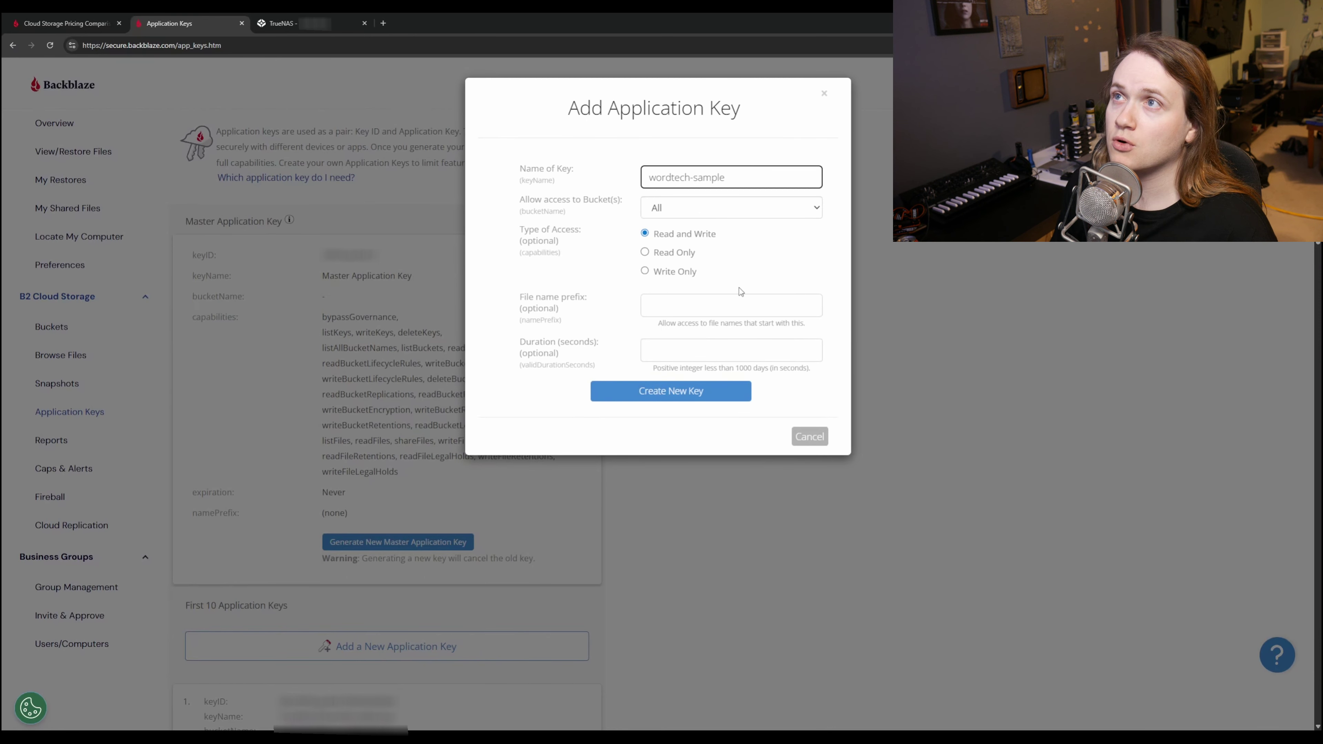
pyautogui.click(676, 209)
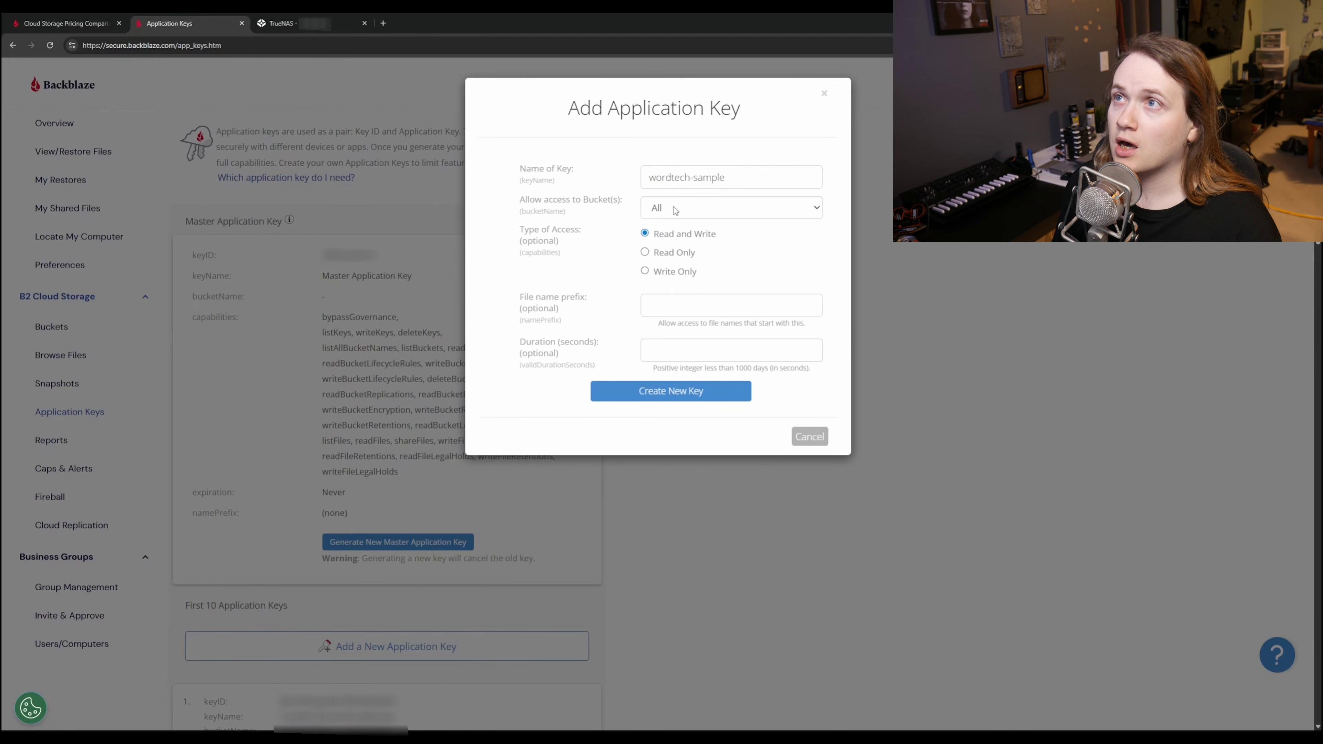
pyautogui.click(714, 370)
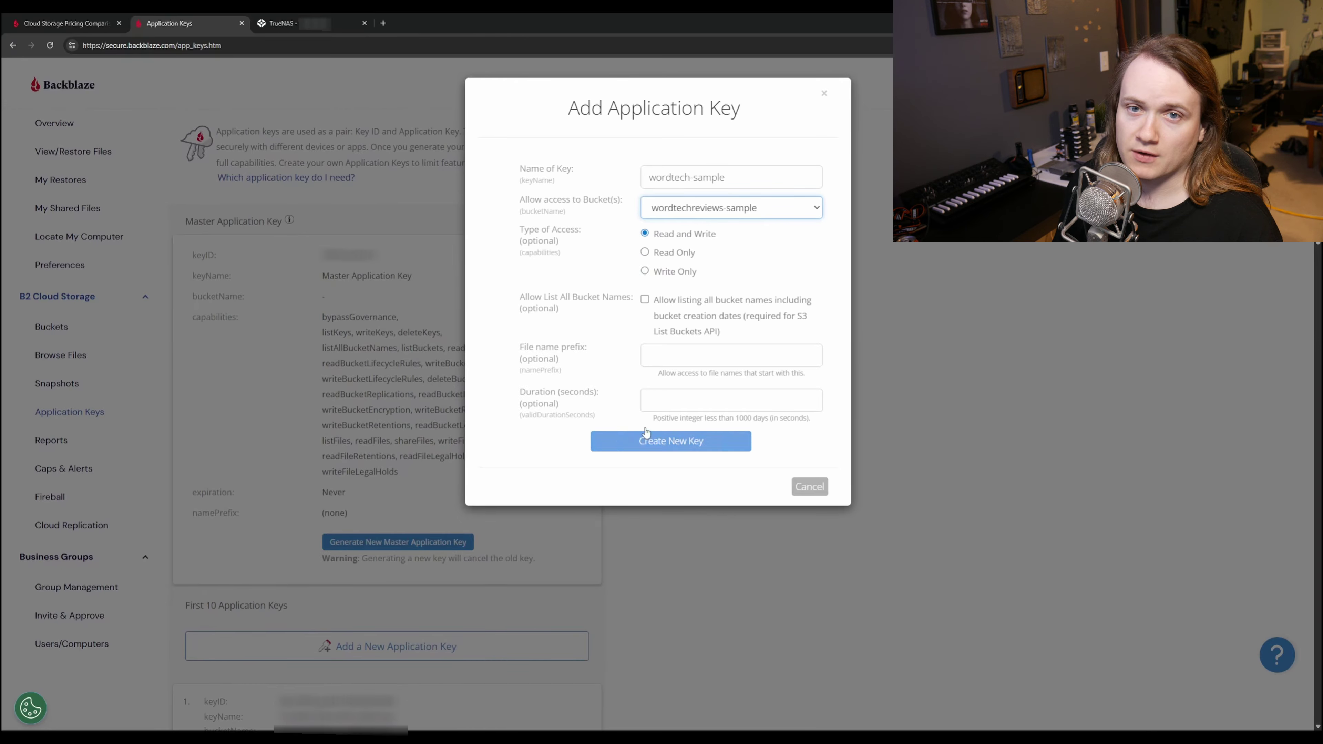
pyautogui.click(670, 441)
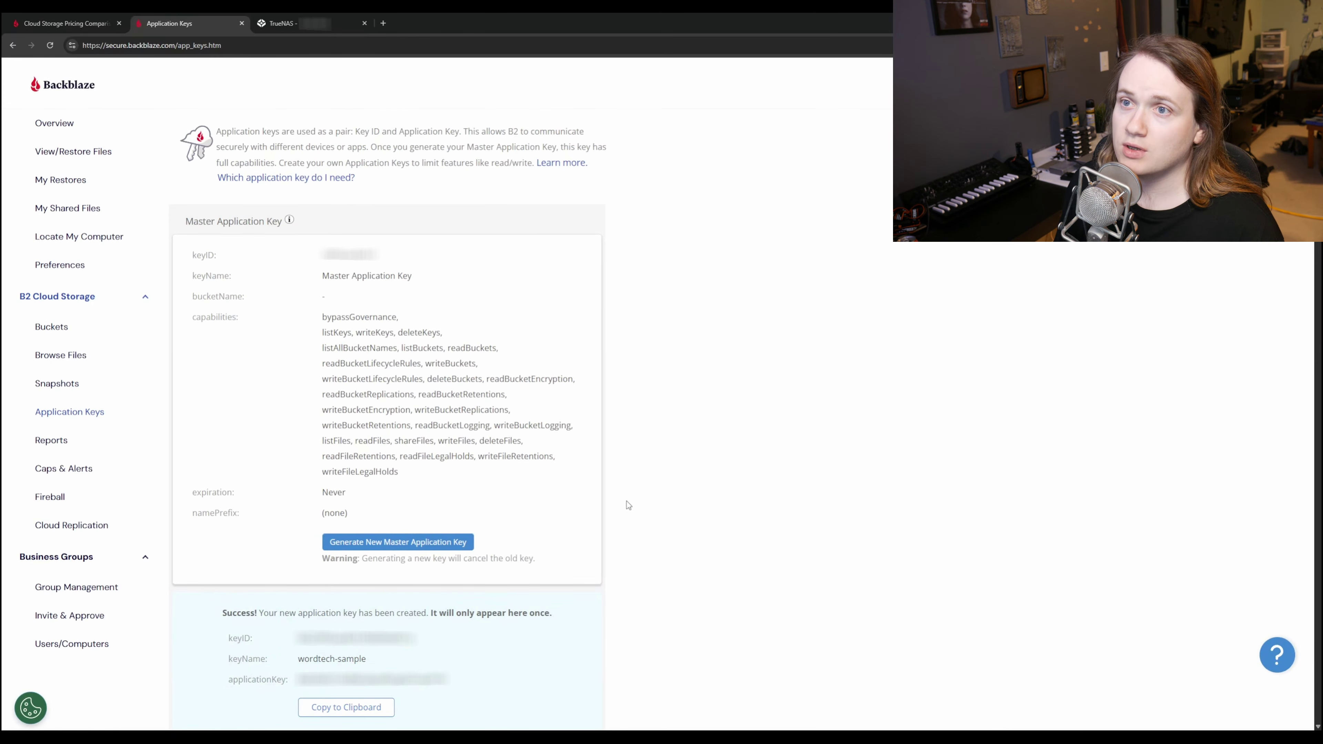
# Copy the new application key's key ID from Backblaze into the Key ID field of the TrueNAS cloud credential.
pyautogui.scroll(-2, 521, 521)
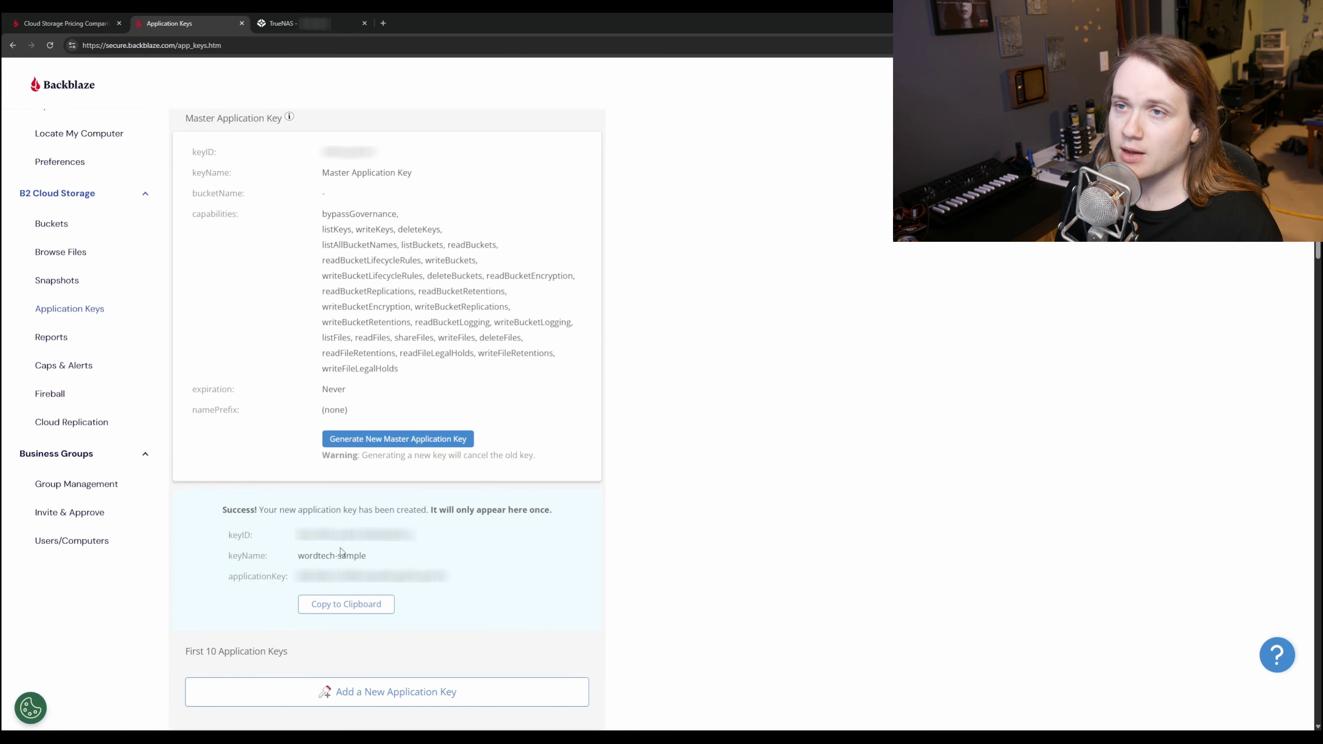
pyautogui.doubleClick(356, 534)
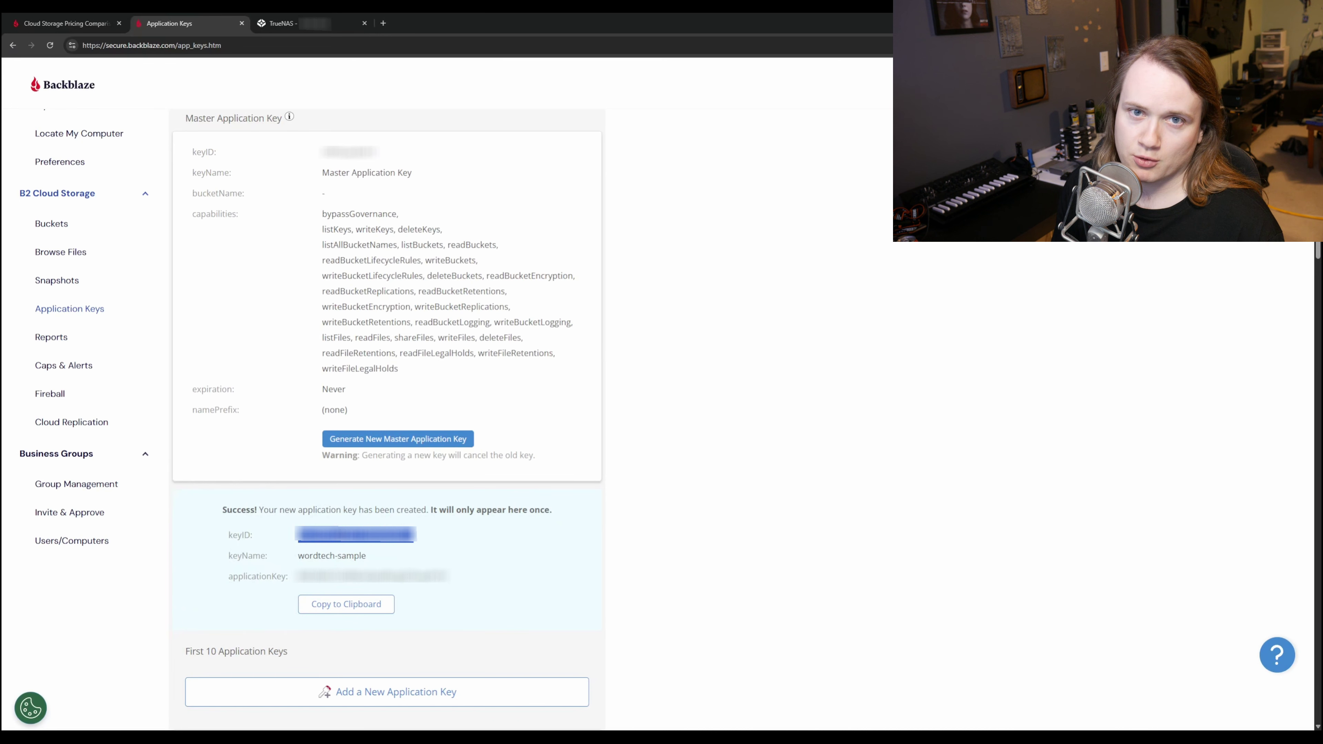
pyautogui.click(279, 31)
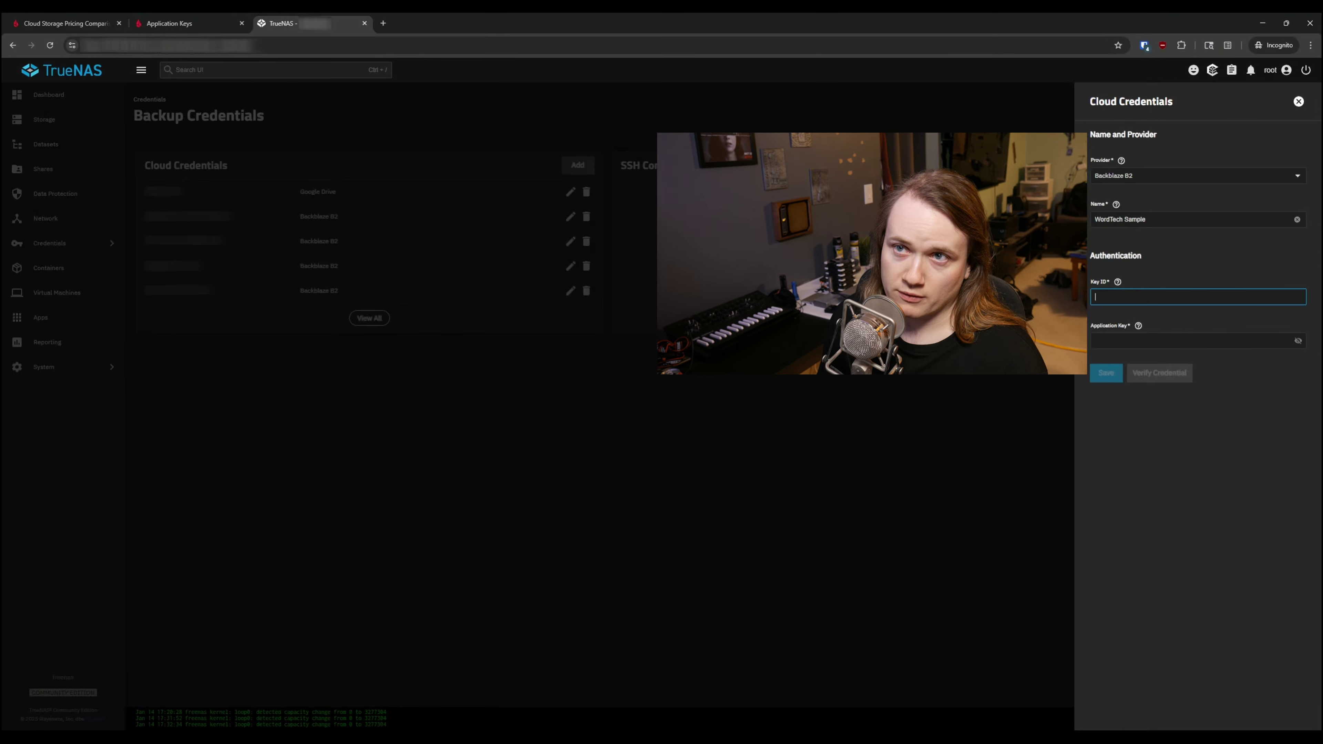
pyautogui.hotkey('ctrl', 'v')
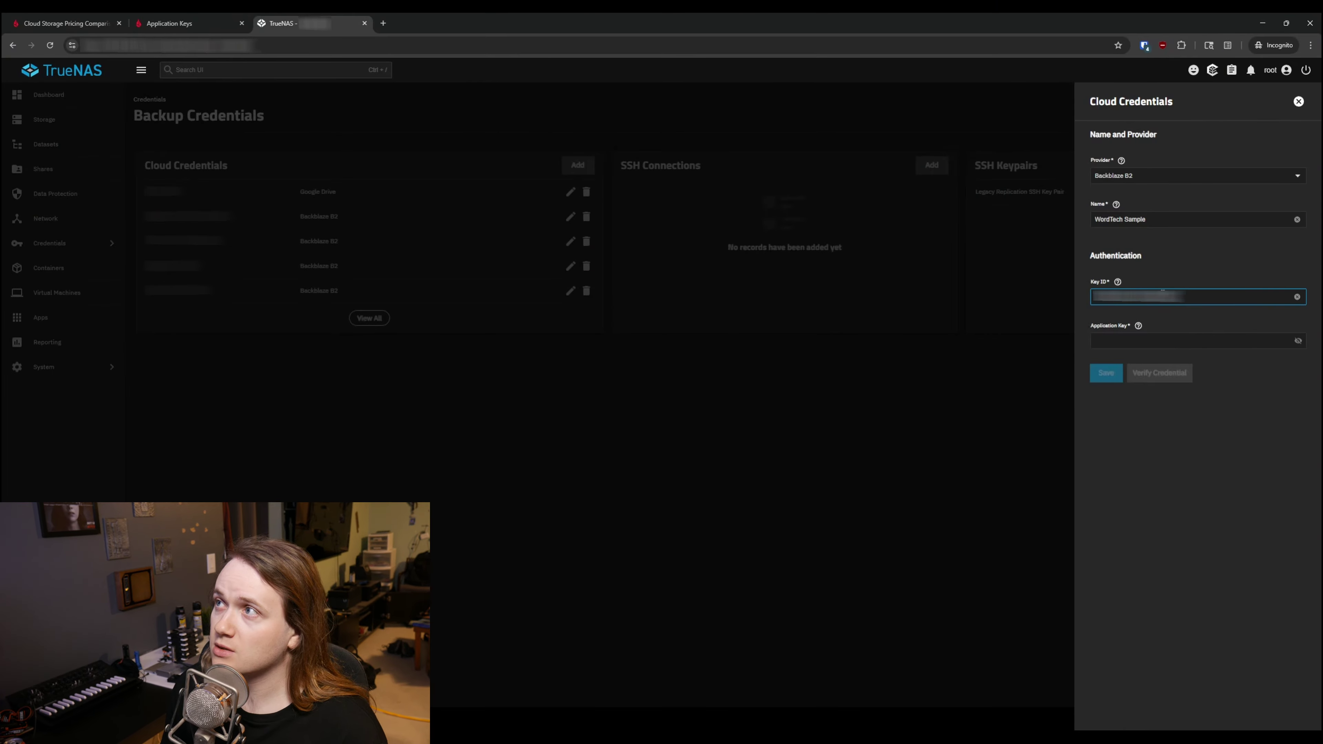
# Copy the application key from Backblaze into the TrueNAS credential's Application Key field, then verify and save the credential.
pyautogui.click(157, 22)
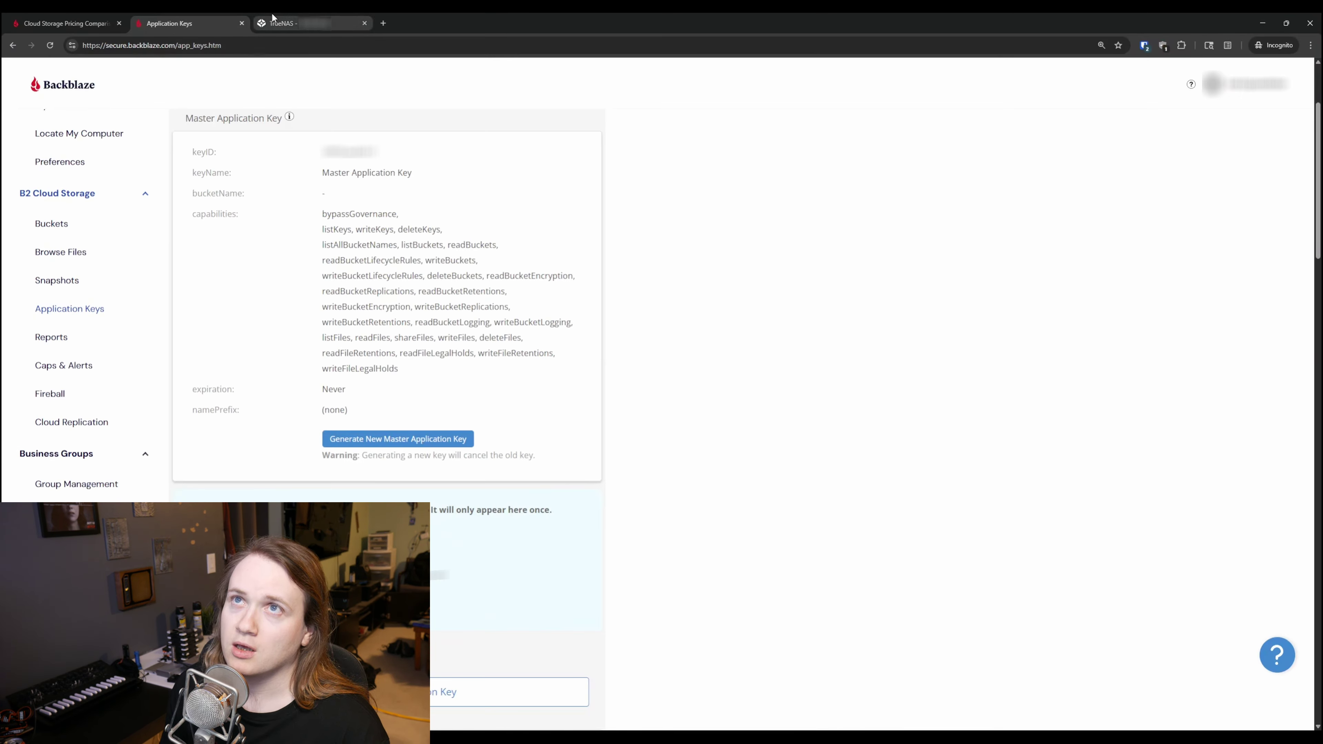
pyautogui.click(280, 24)
pyautogui.click(1104, 341)
pyautogui.hotkey('ctrl', 'v')
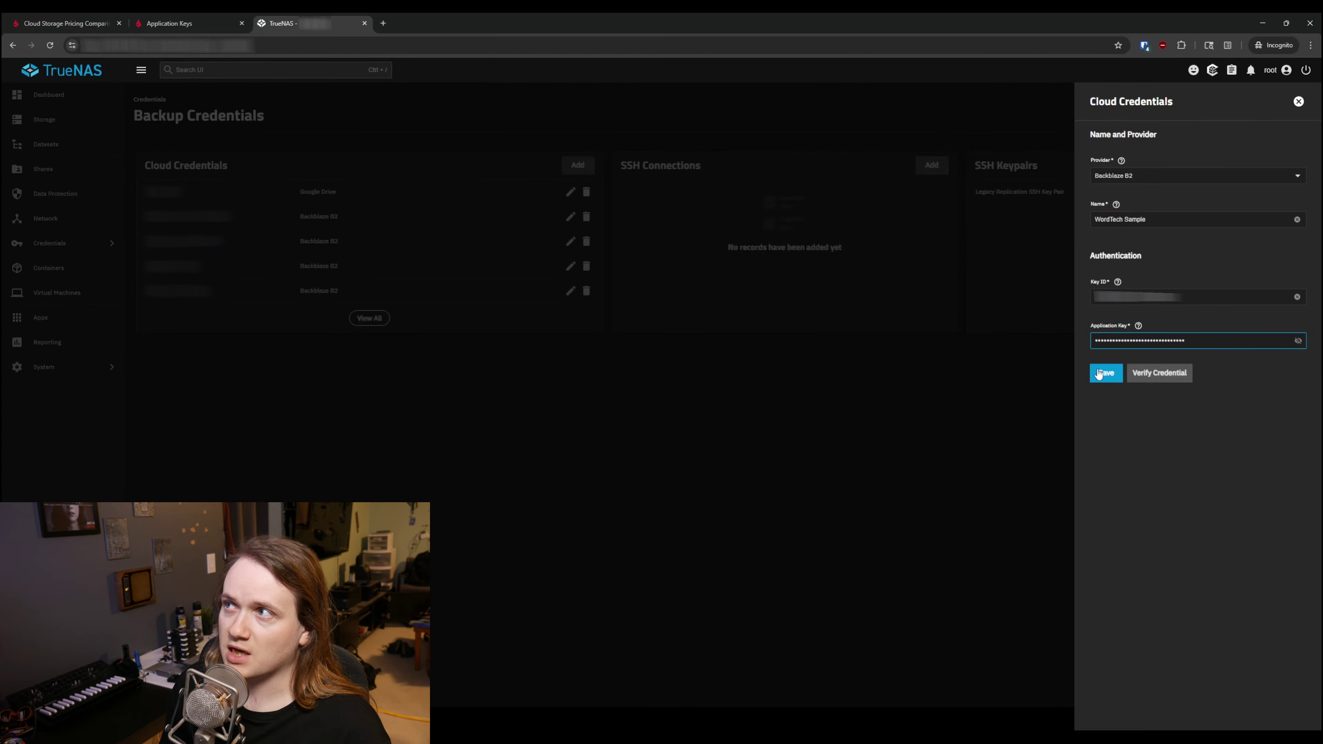
pyautogui.click(1138, 373)
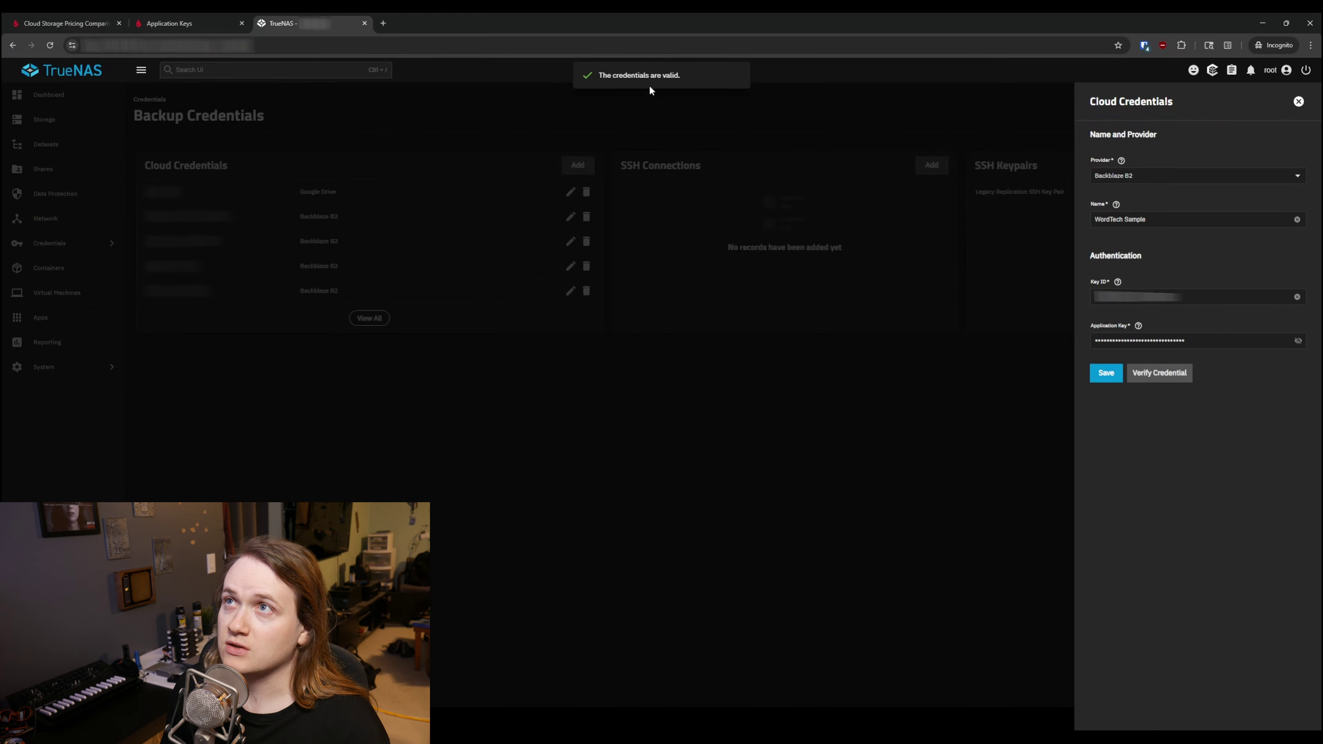
pyautogui.click(1106, 373)
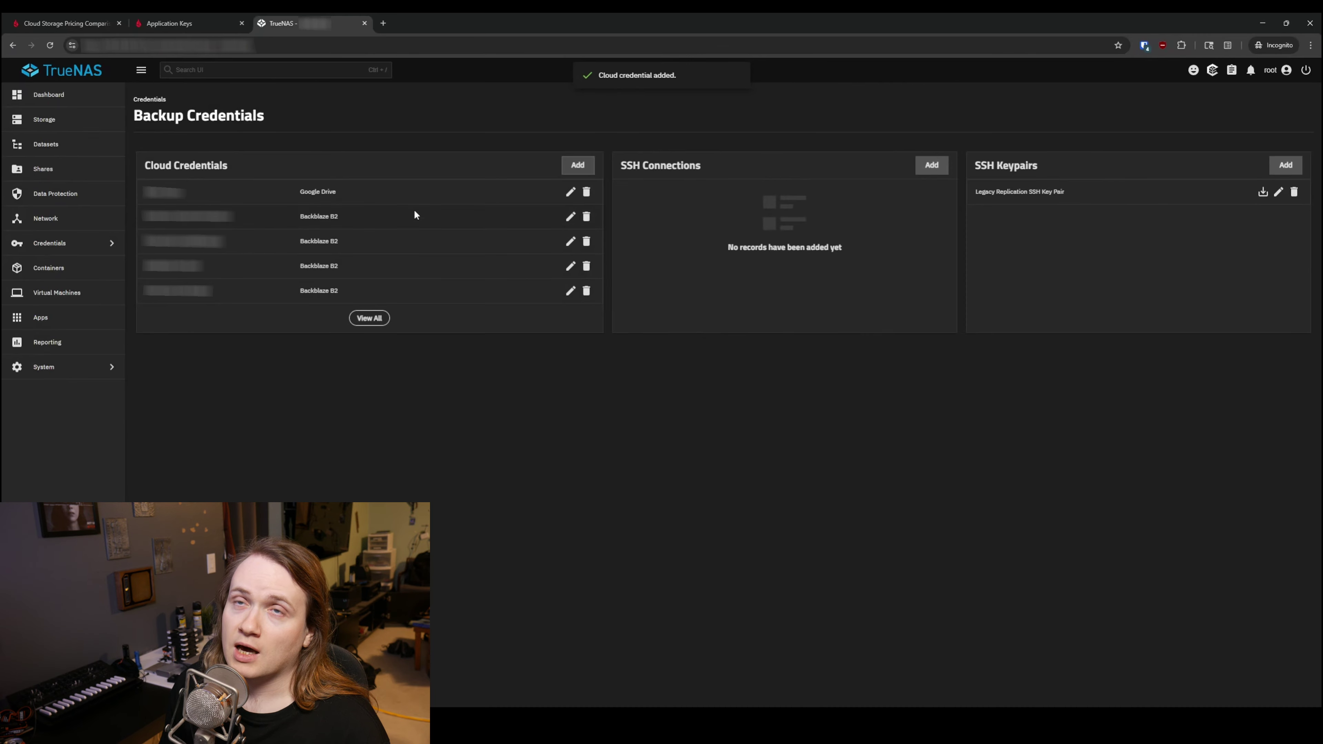
# Start adding a new cloud sync task under Data Protection using the advanced options form.
pyautogui.click(65, 203)
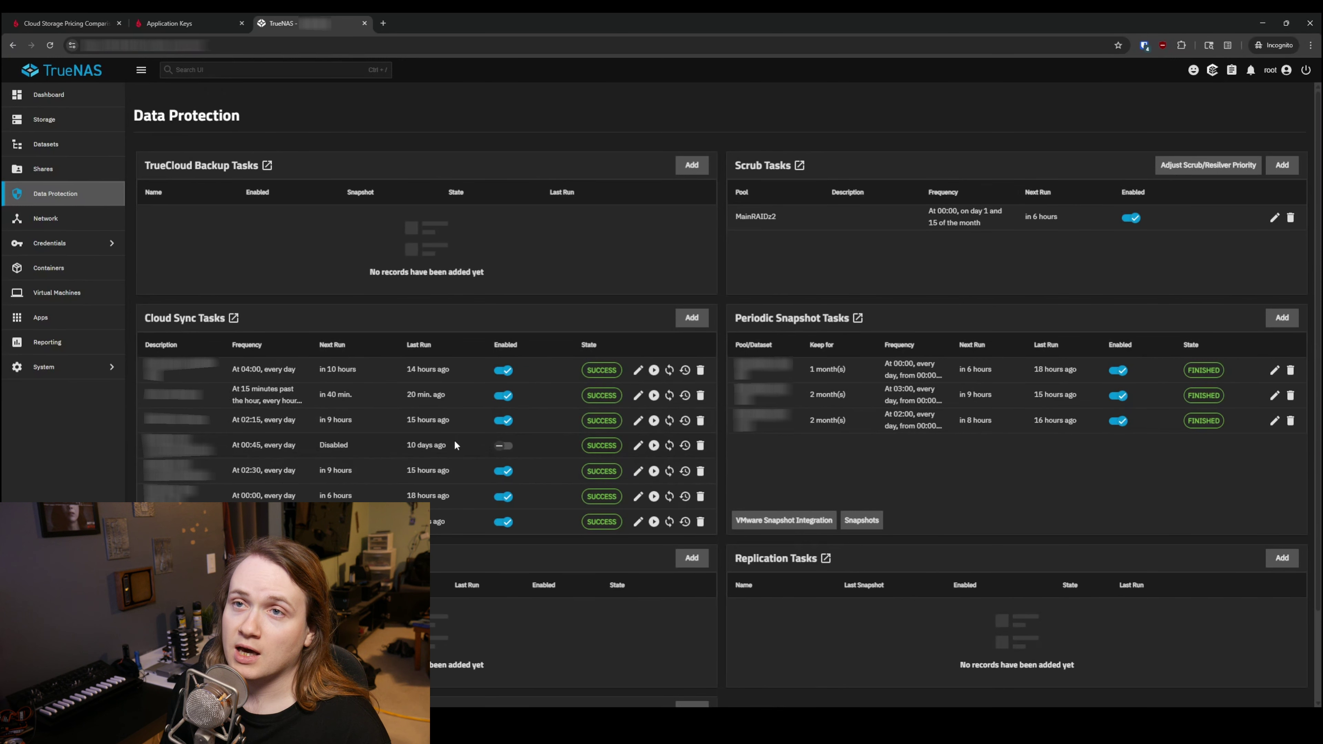
pyautogui.click(234, 318)
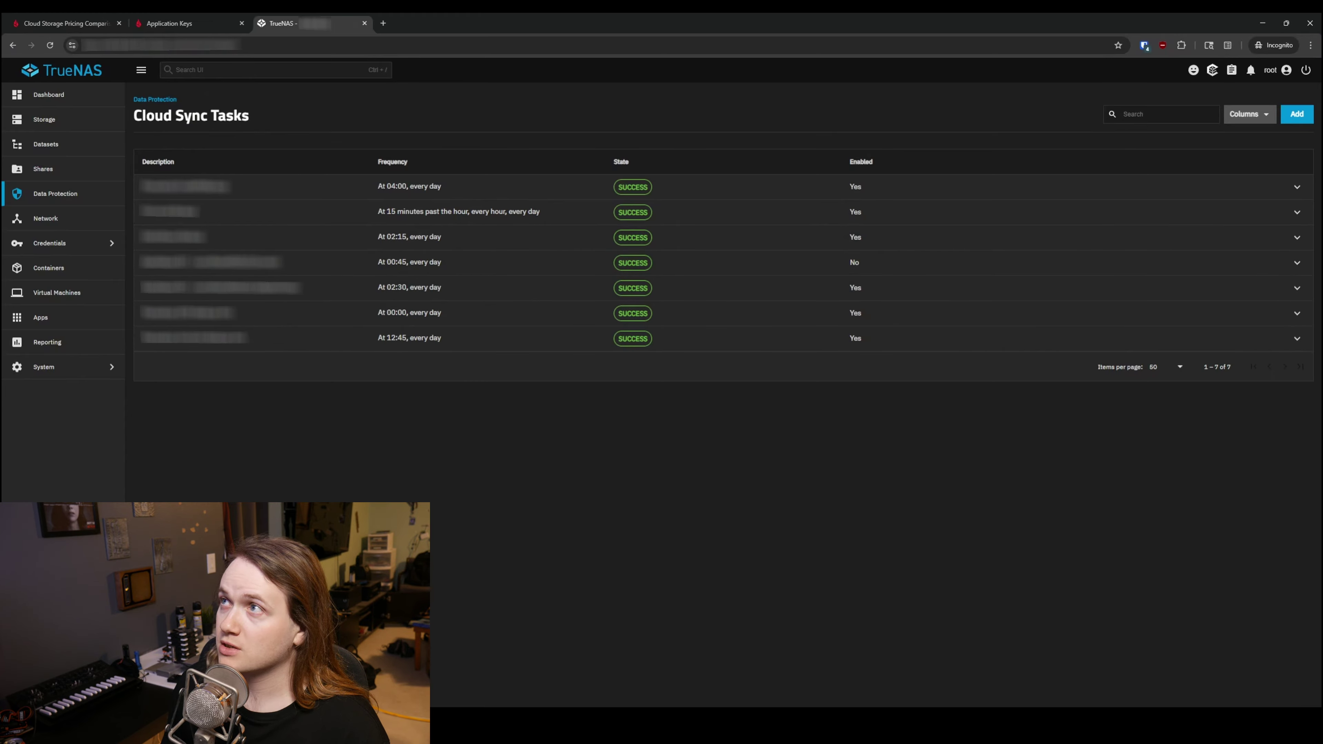
pyautogui.click(1292, 116)
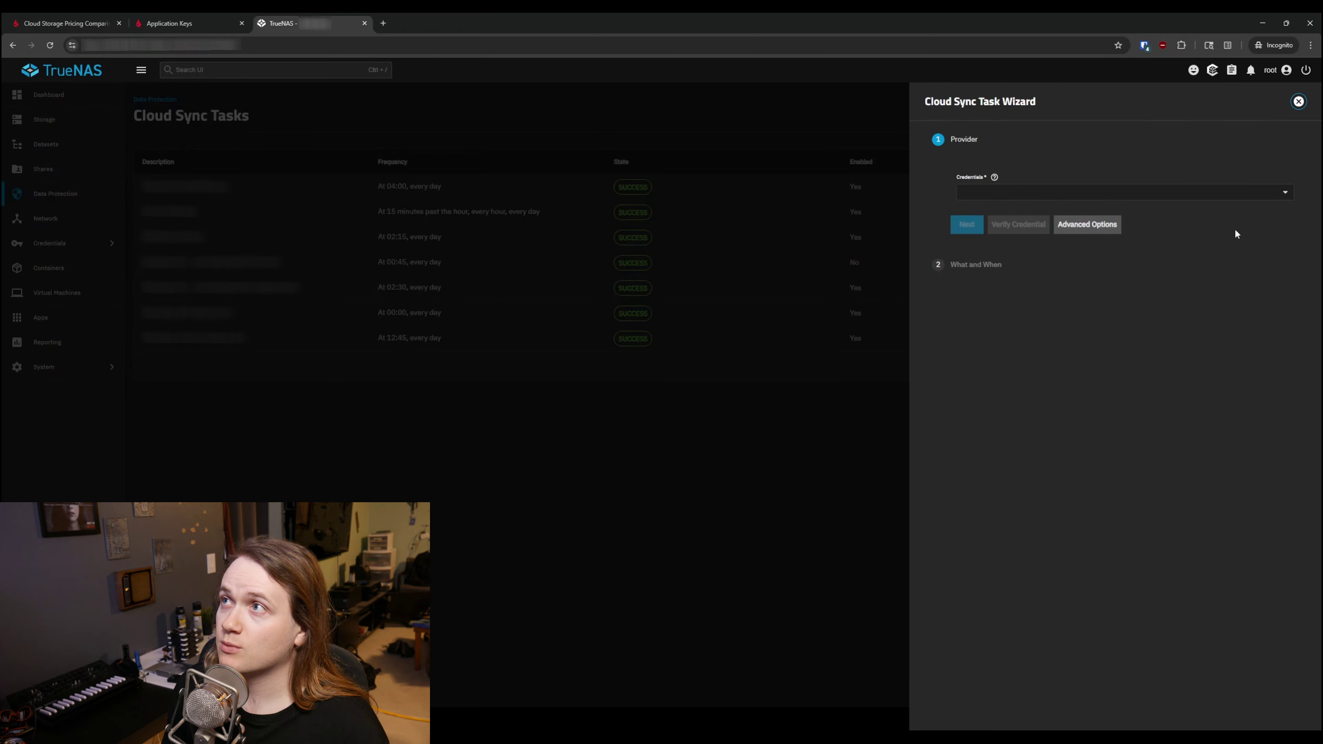
pyautogui.click(1075, 223)
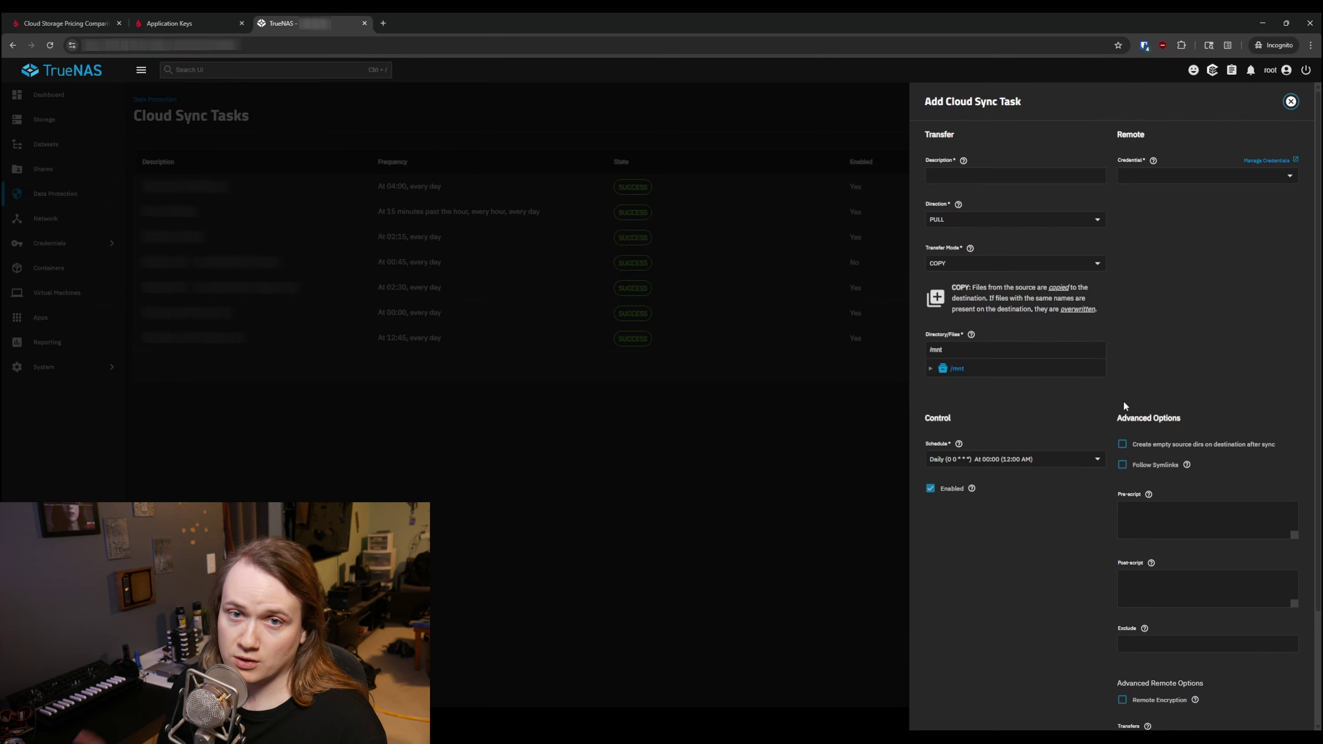
# Describe the cloud sync task as WordTech Sample and assign it the WordTech Sample (Backblaze B2) credential.
pyautogui.click(1061, 168)
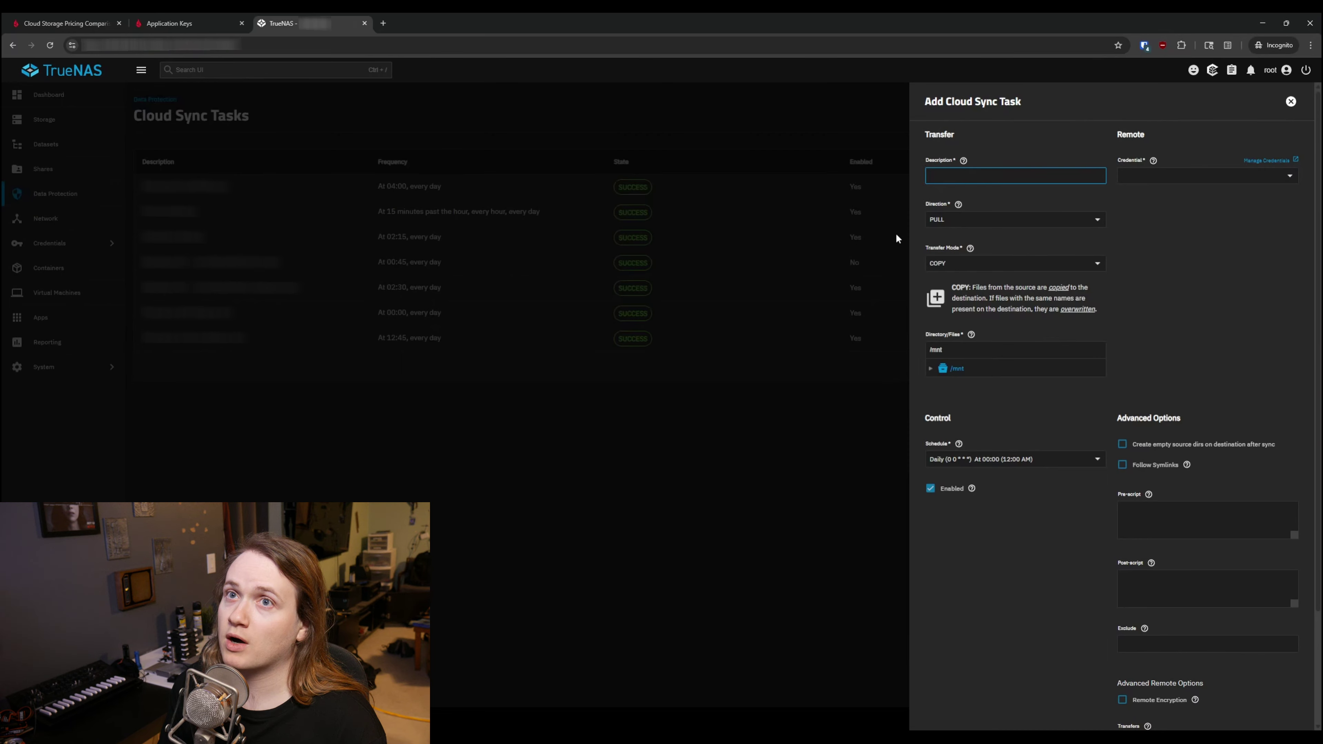
pyautogui.write('WordTech Sample')
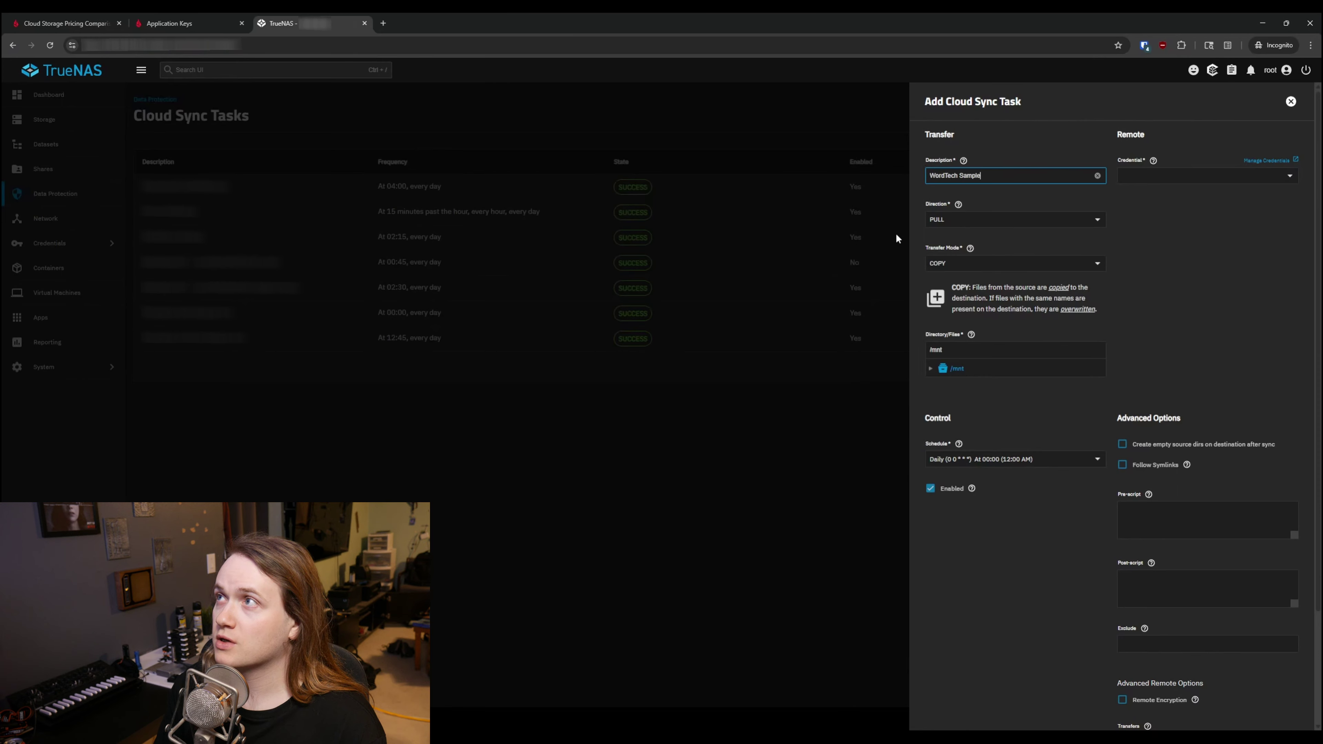
pyautogui.click(1244, 176)
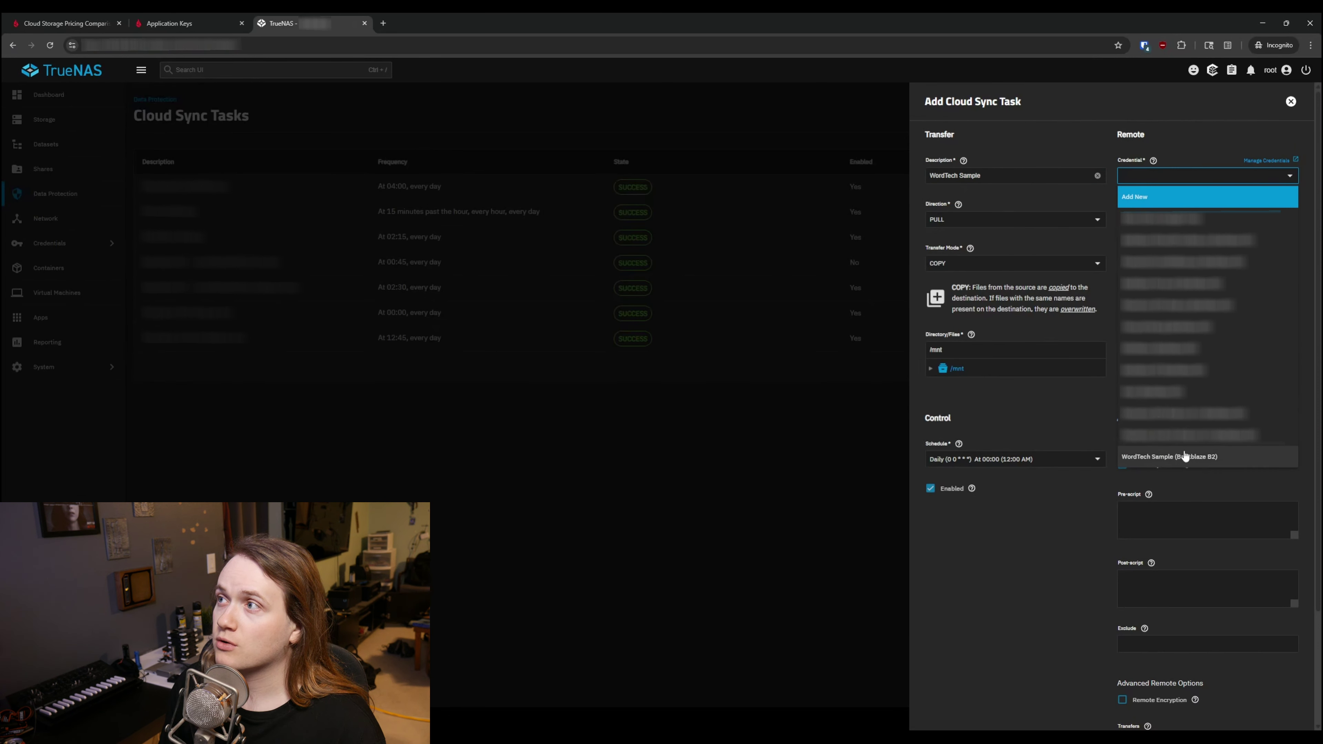
pyautogui.click(1205, 458)
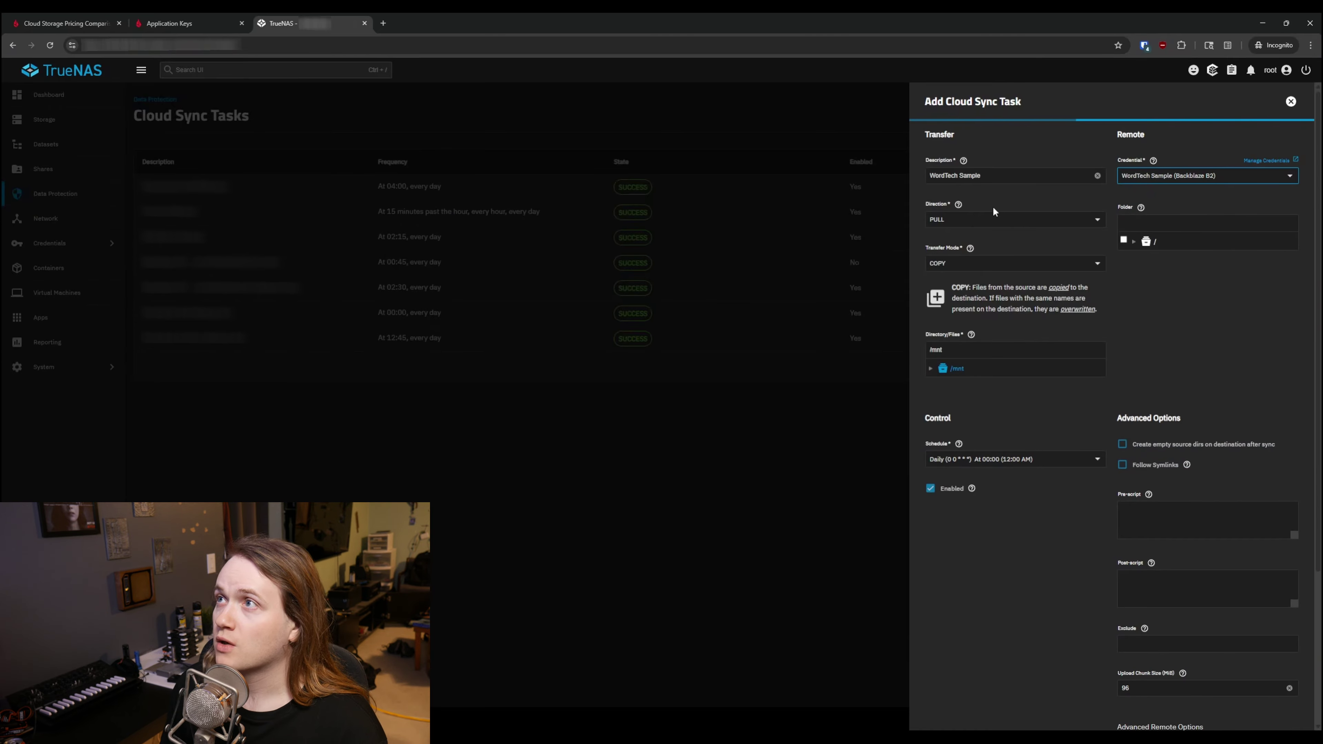
# Set the sync task's direction to PUSH and its remote bucket to wordtechreviews-sample.
pyautogui.click(980, 224)
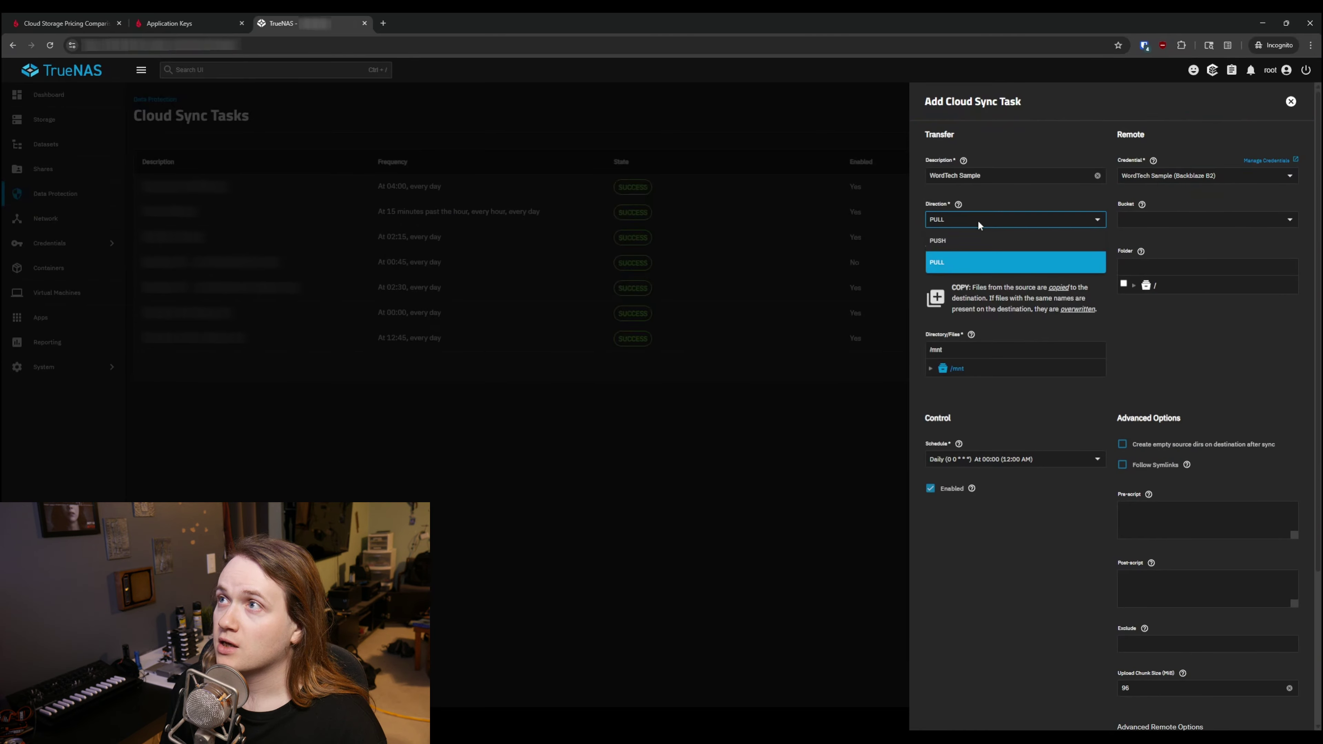
pyautogui.click(951, 242)
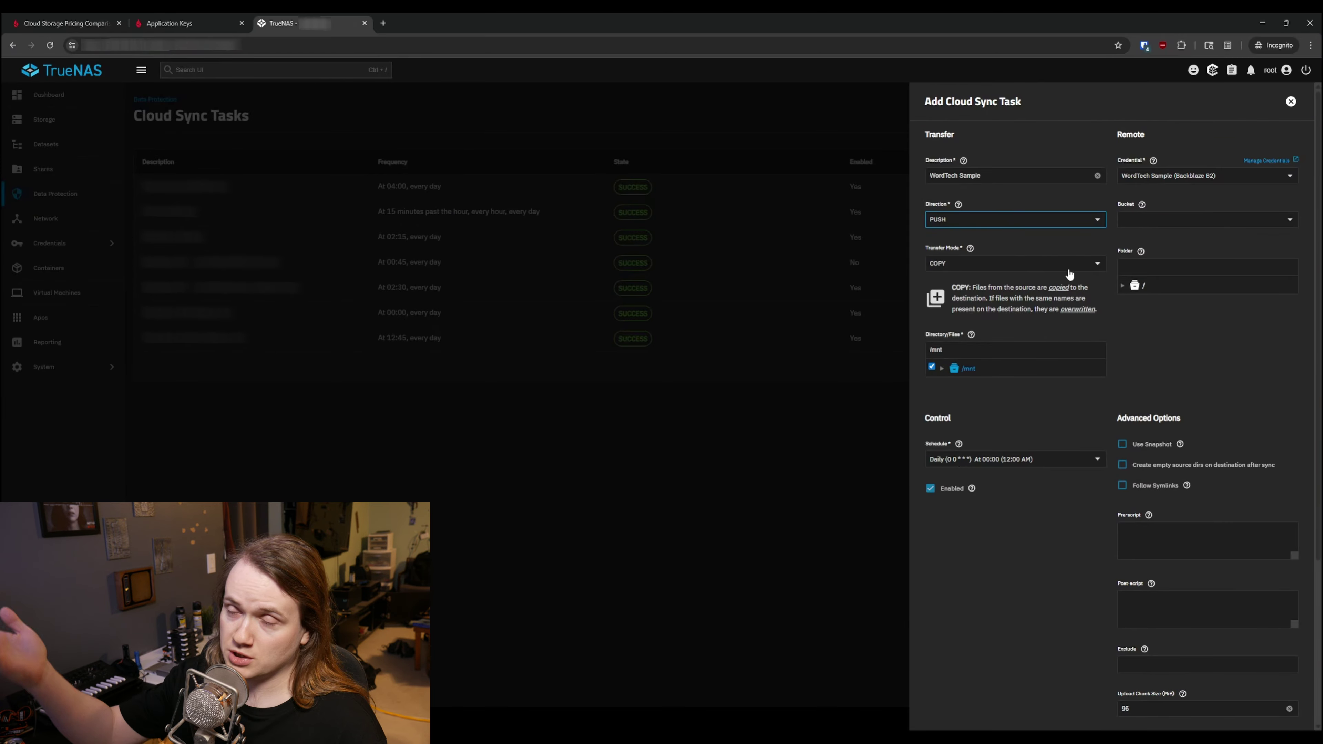
pyautogui.click(1170, 223)
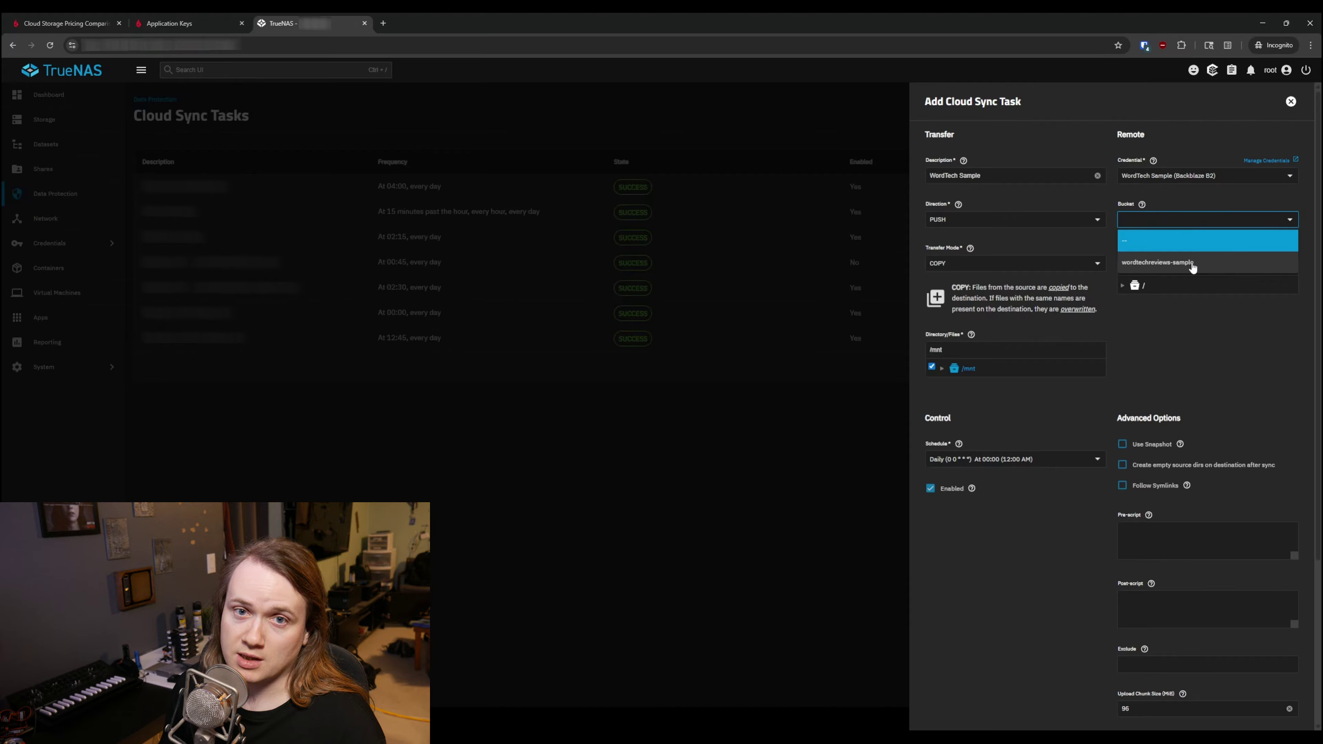
pyautogui.click(1162, 262)
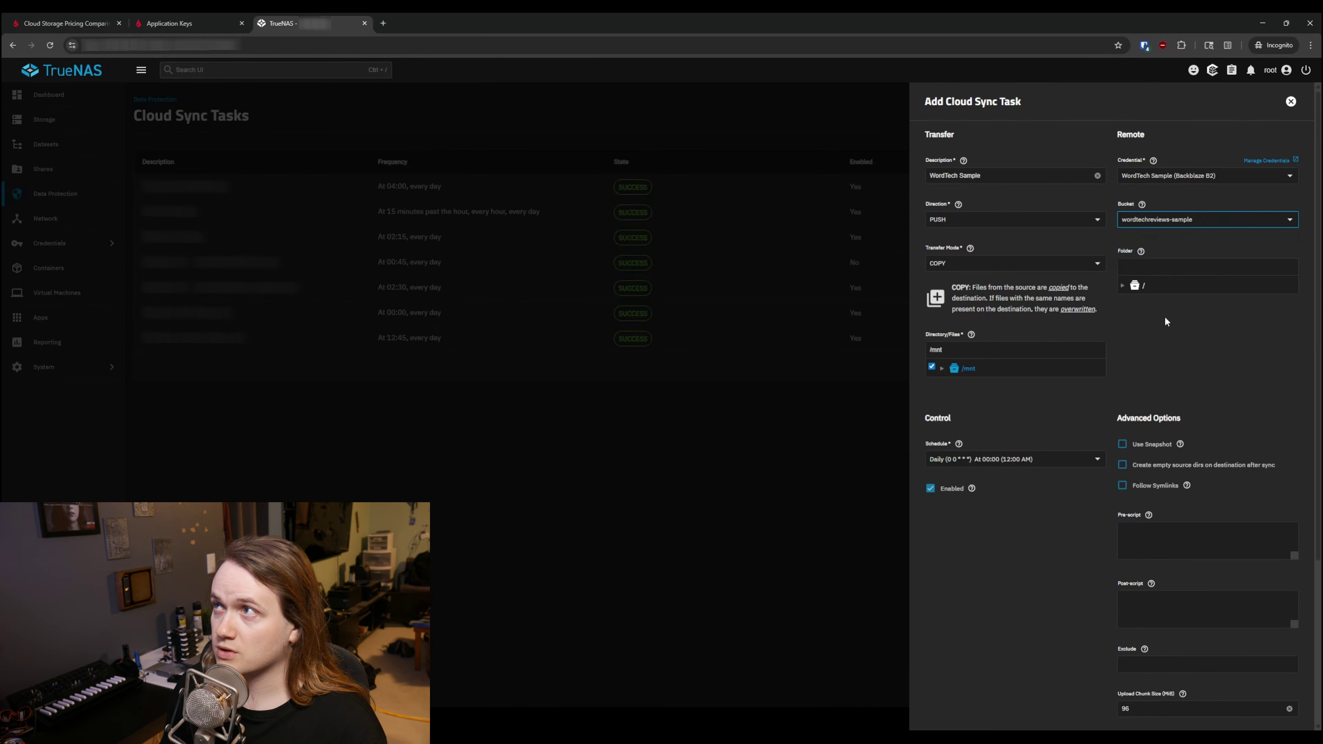
# Set the task's transfer mode to SYNC and select the bucket root / as the remote folder.
pyautogui.click(992, 265)
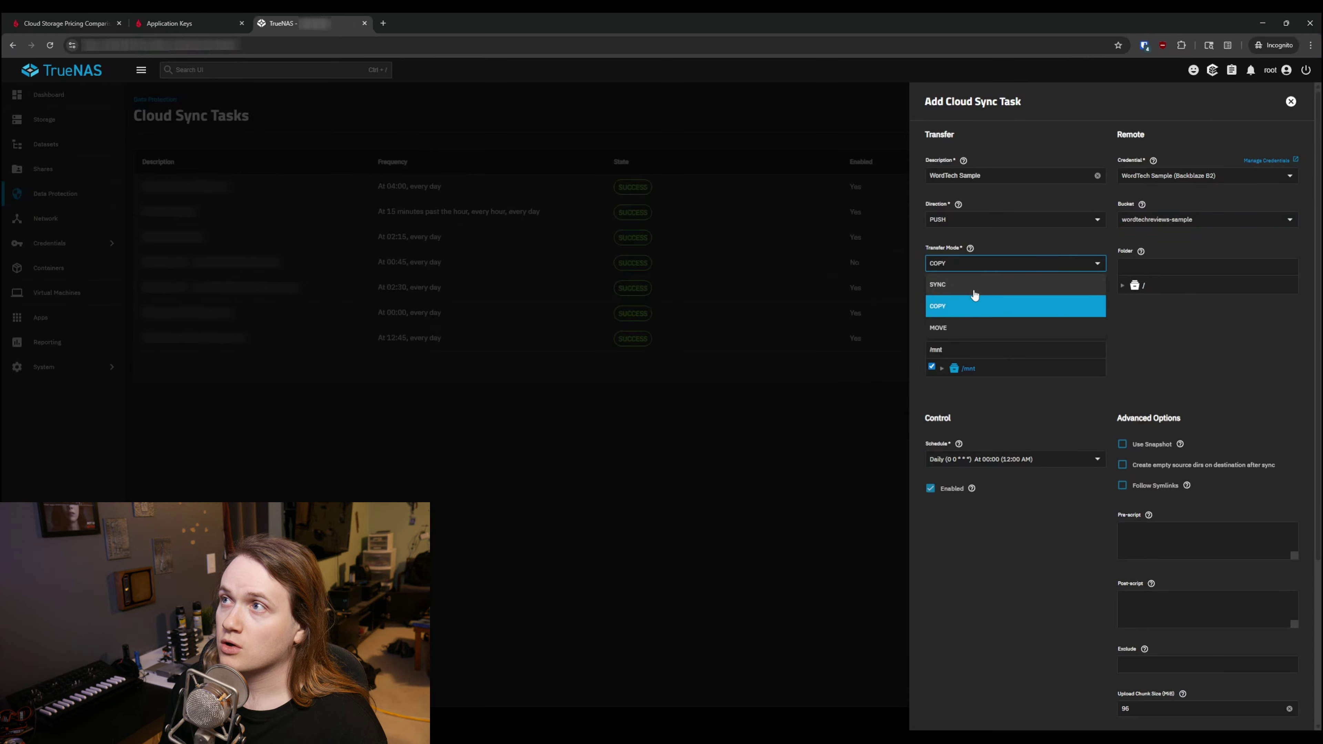
pyautogui.click(974, 286)
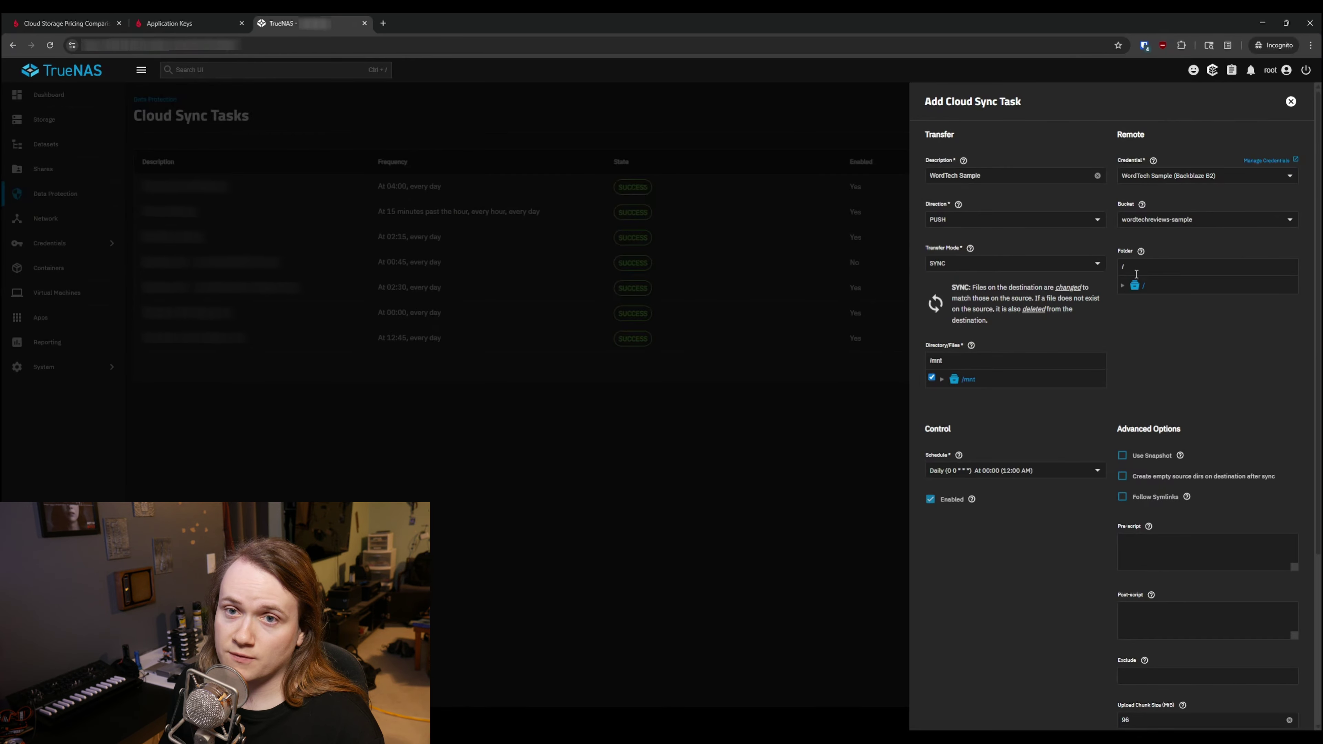
pyautogui.click(1140, 284)
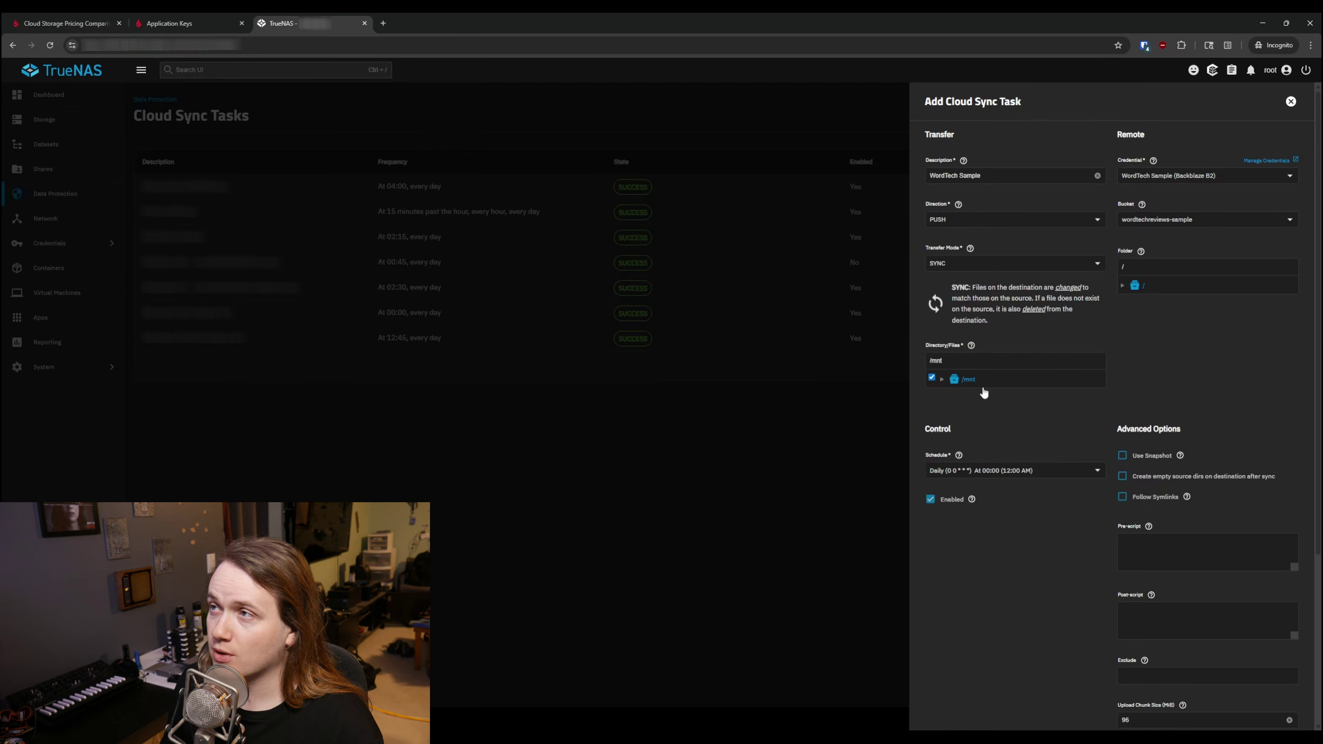
# Deselect /mnt as the task's source and choose the backblaze folder in the dataset tree instead.
pyautogui.click(941, 379)
pyautogui.click(938, 394)
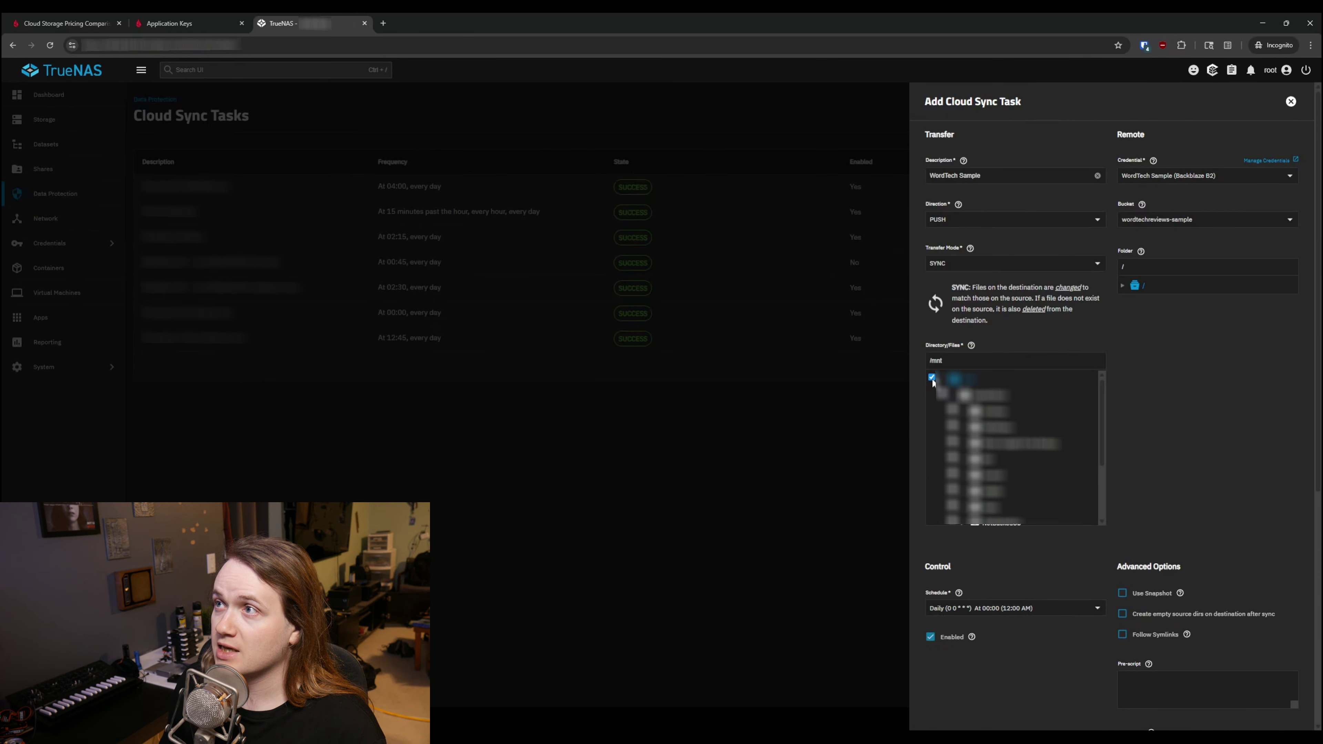
pyautogui.click(932, 378)
pyautogui.scroll(-3, 966, 465)
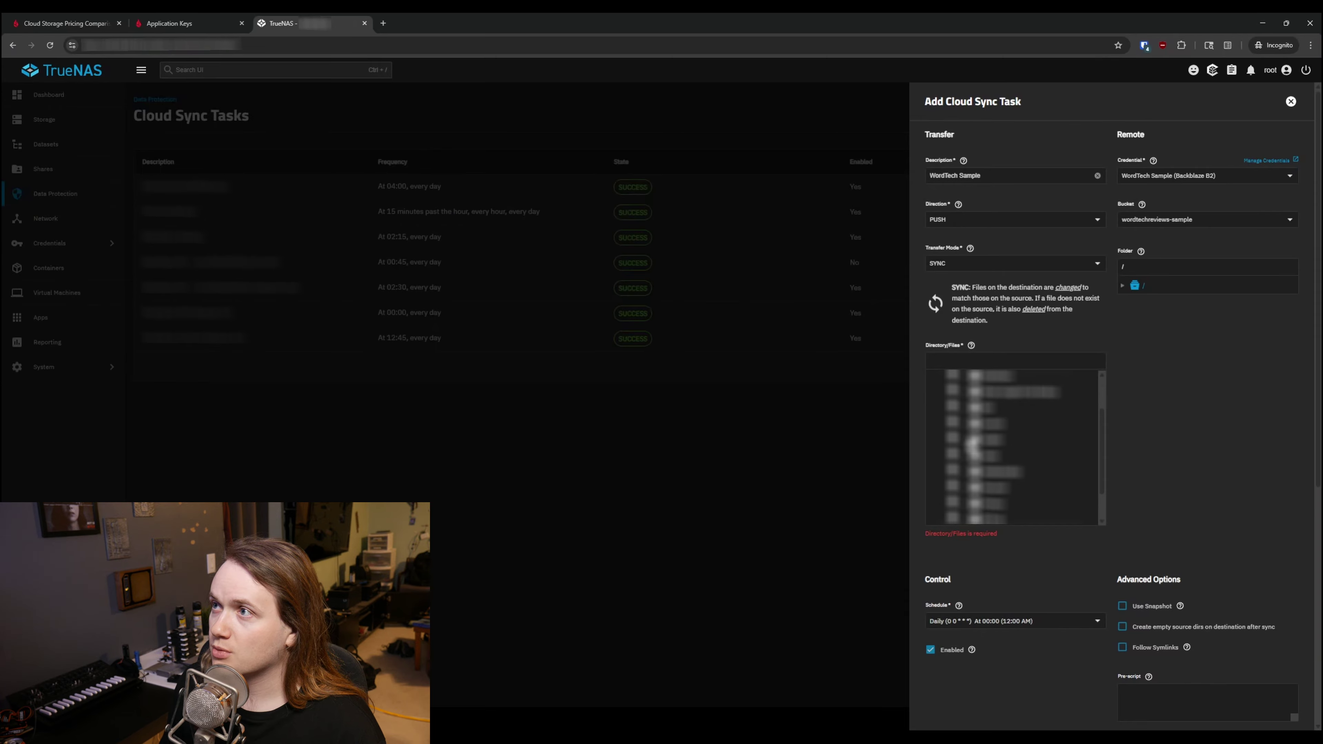
pyautogui.click(963, 461)
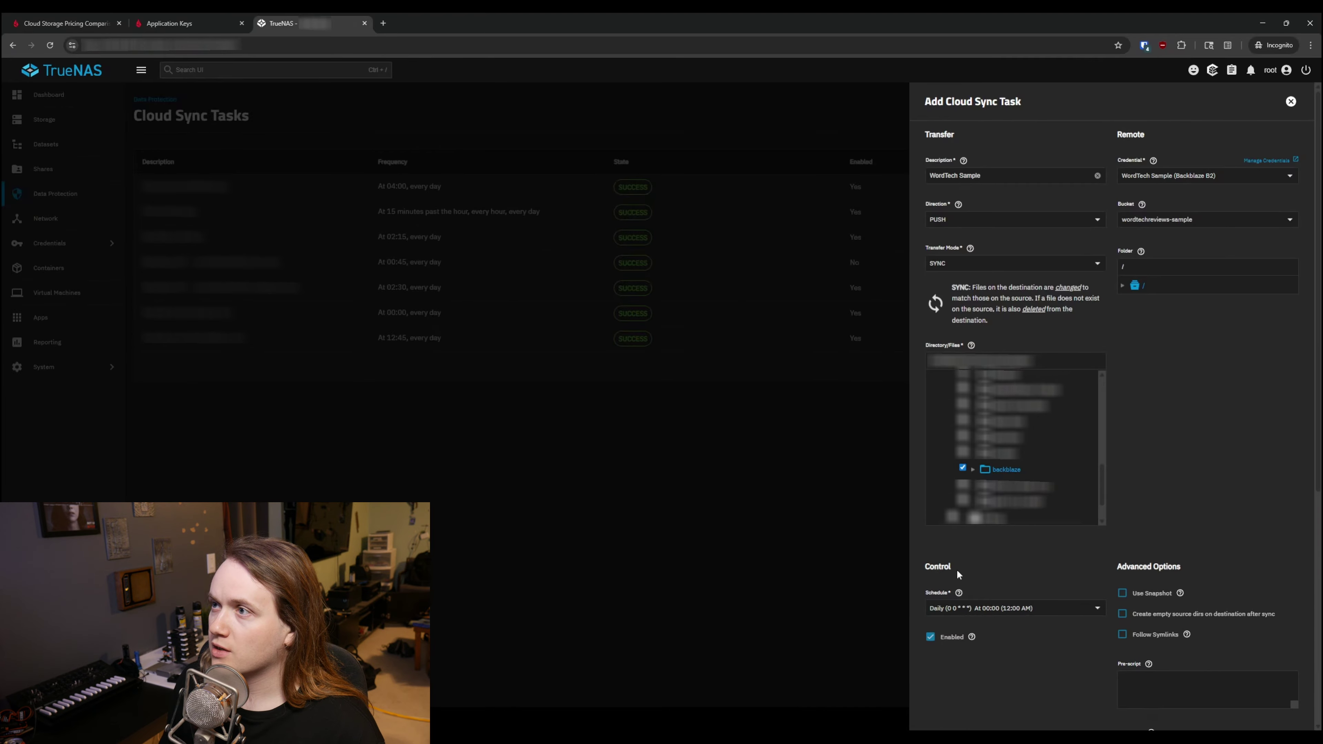
pyautogui.scroll(-1, 1024, 631)
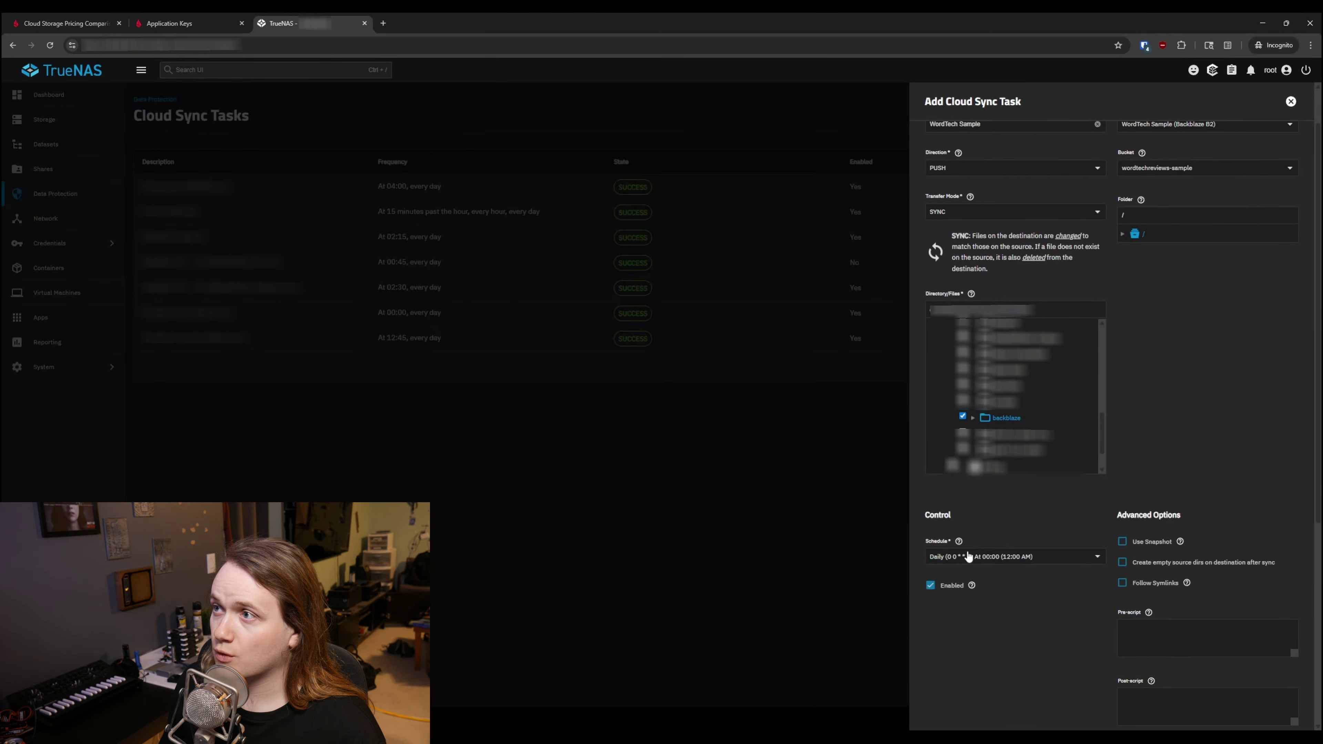
# Choose to create a custom schedule for the cloud sync task.
pyautogui.scroll(-2, 932, 500)
pyautogui.click(966, 455)
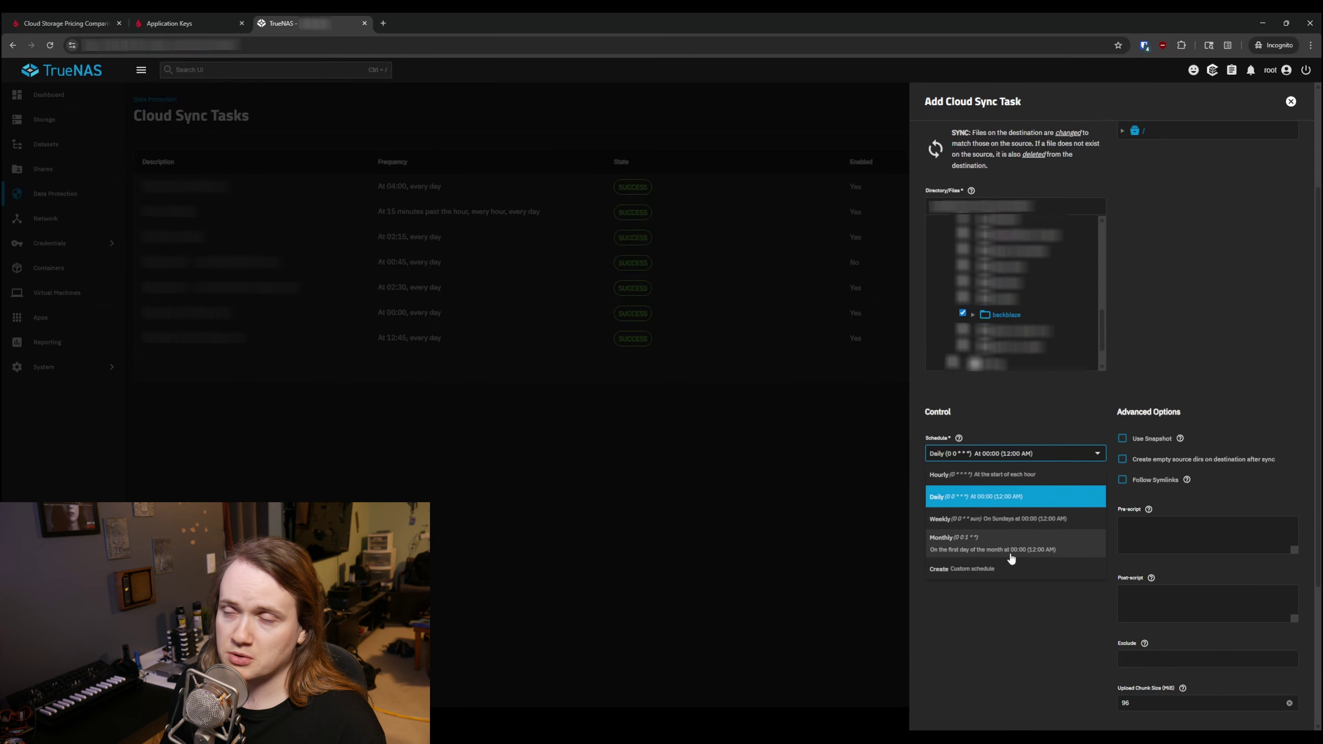
pyautogui.click(1019, 505)
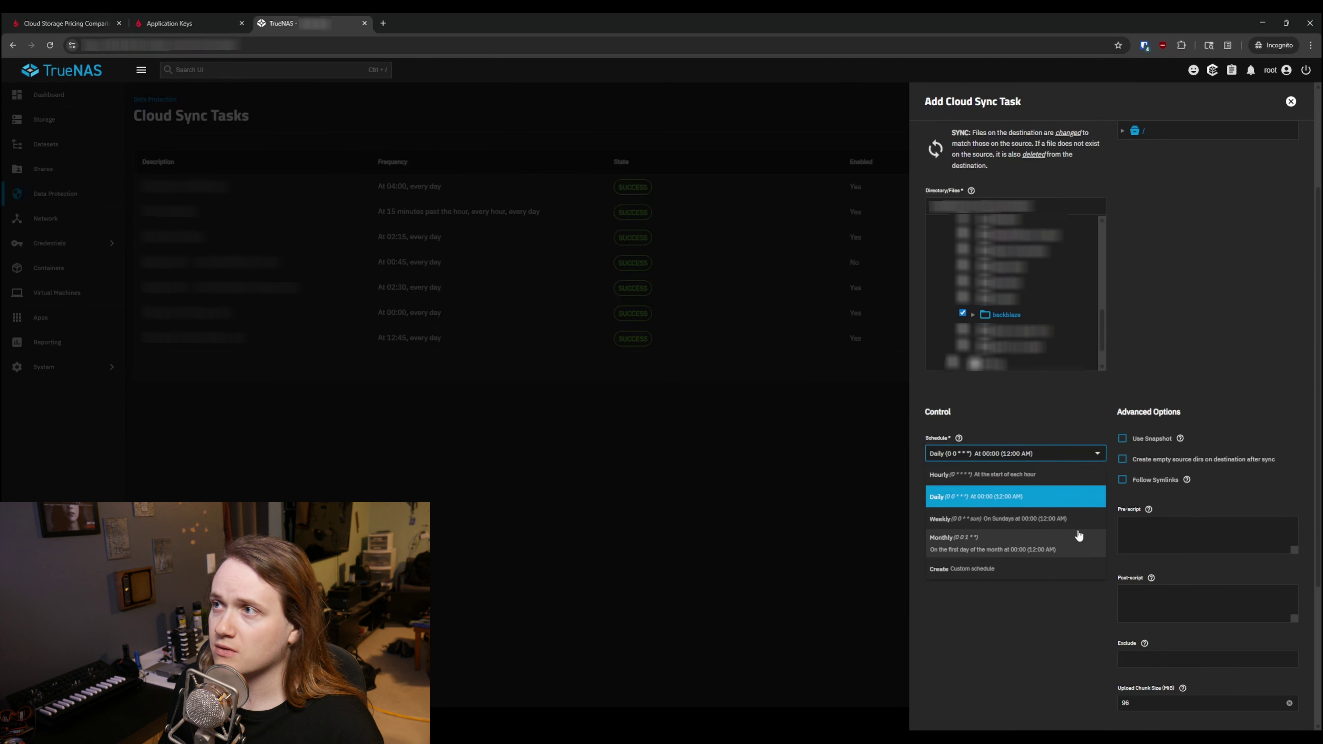
pyautogui.click(992, 565)
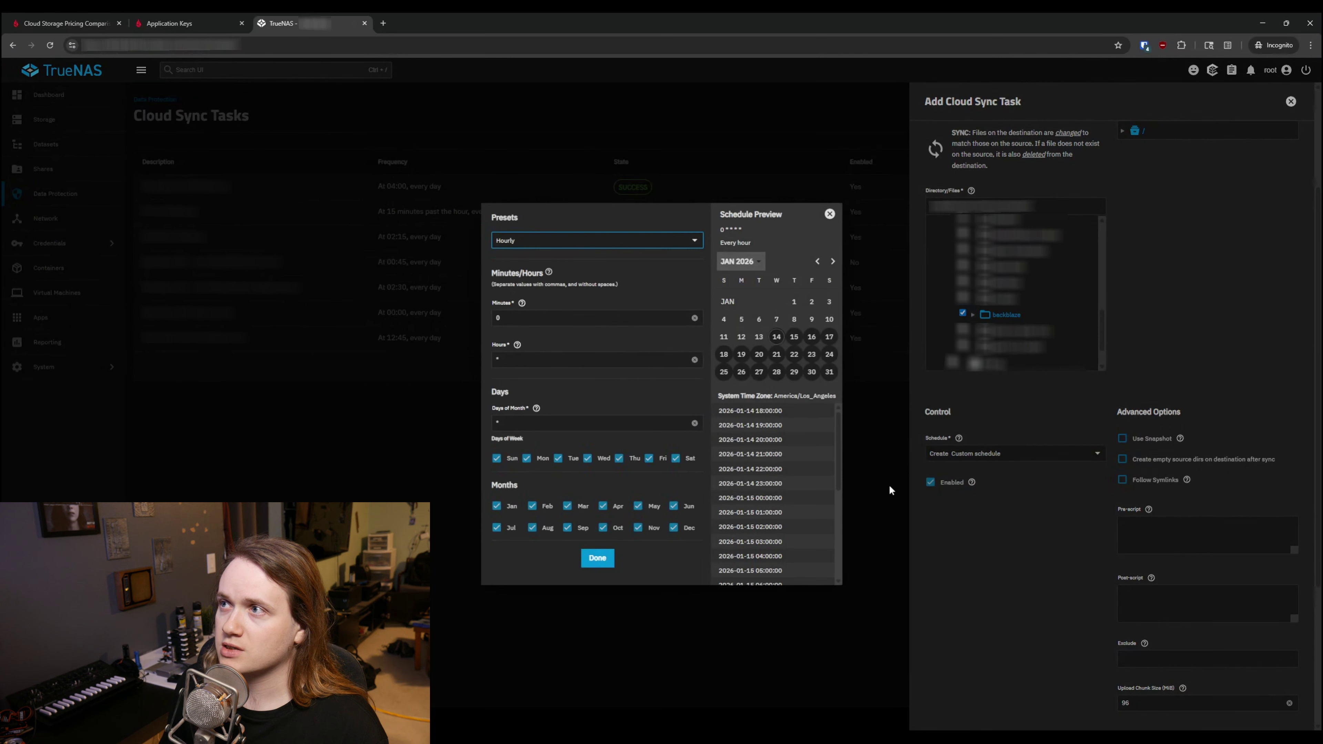
# Try the Daily preset with the hours set to 2 in the custom schedule, and close the schedule editor without applying it.
pyautogui.click(534, 247)
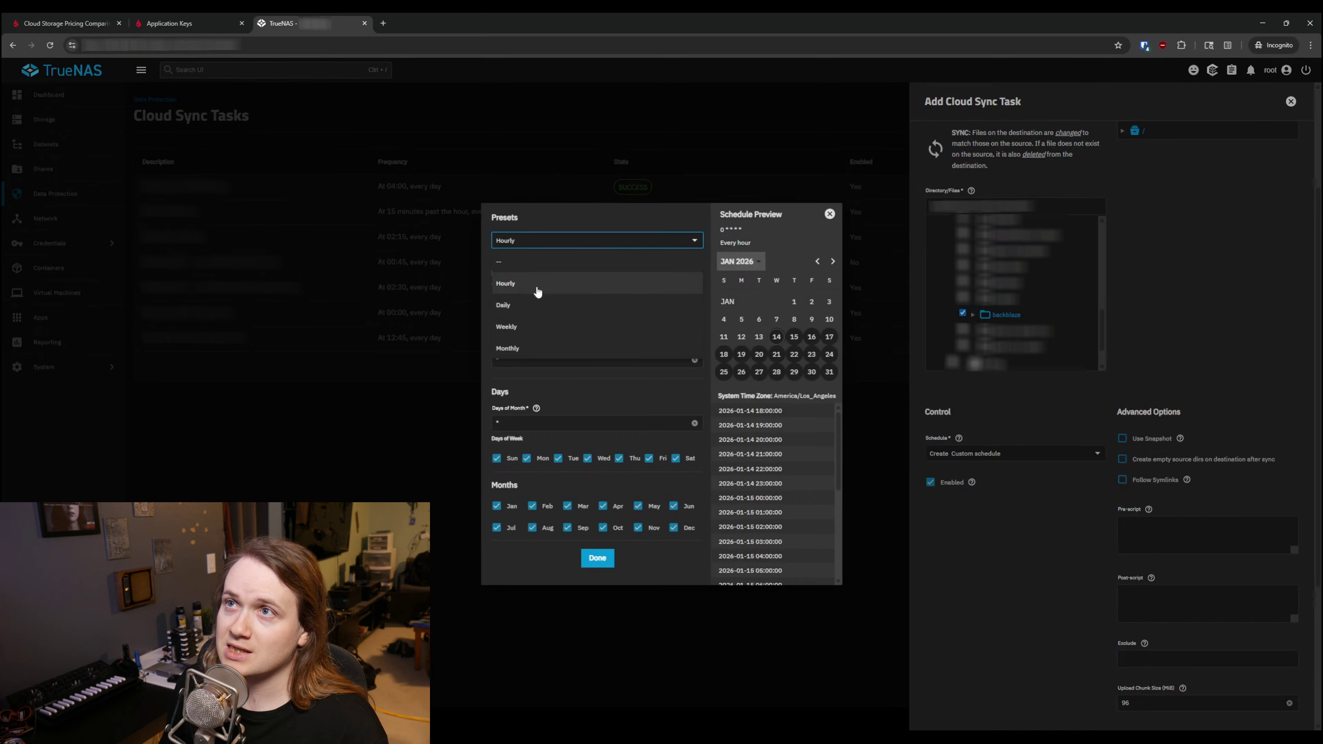
pyautogui.click(523, 310)
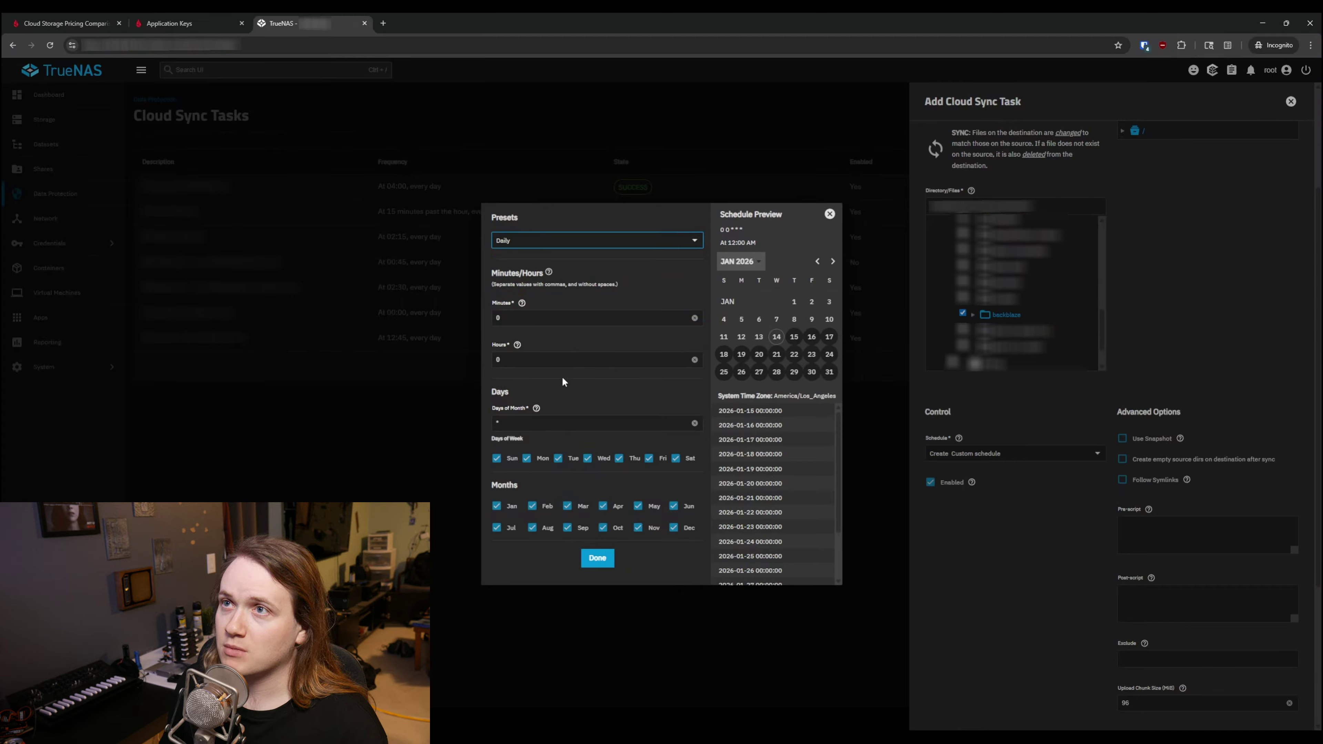
pyautogui.click(524, 361)
pyautogui.press('BackSpace')
pyautogui.write('2')
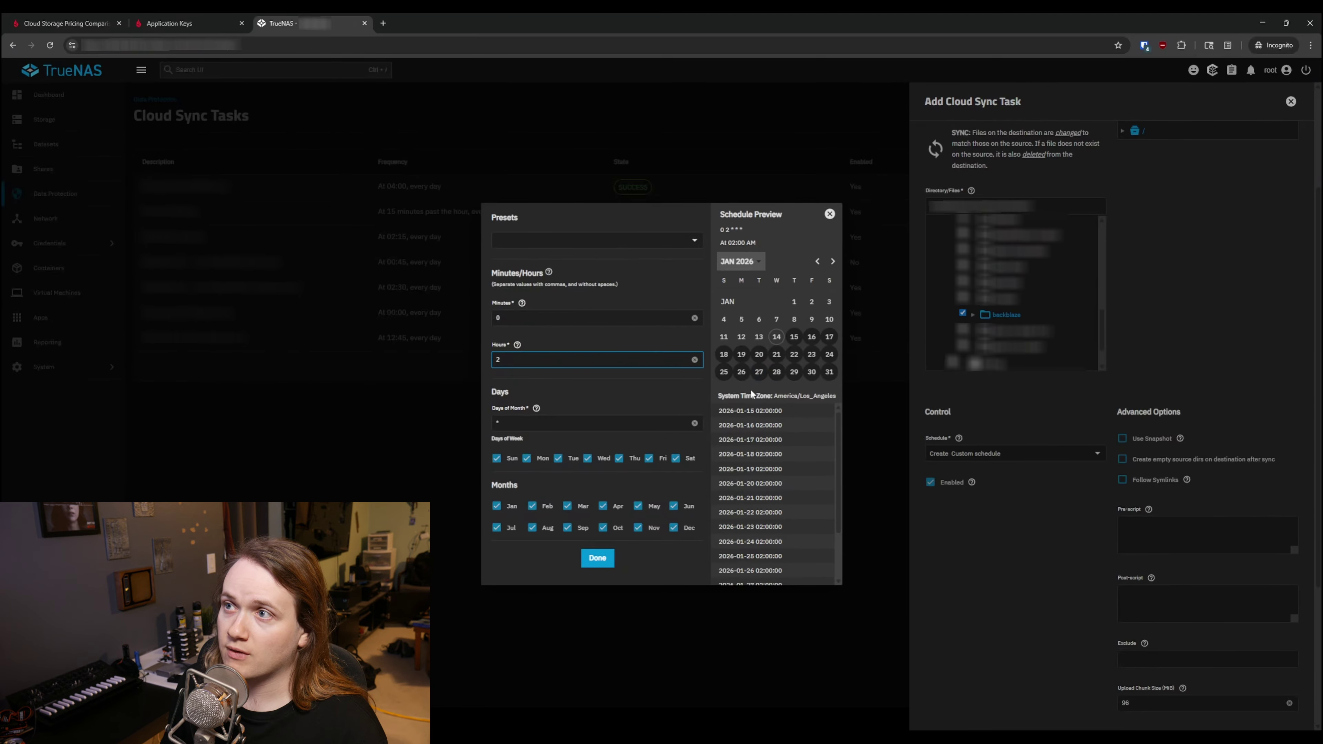
pyautogui.click(829, 214)
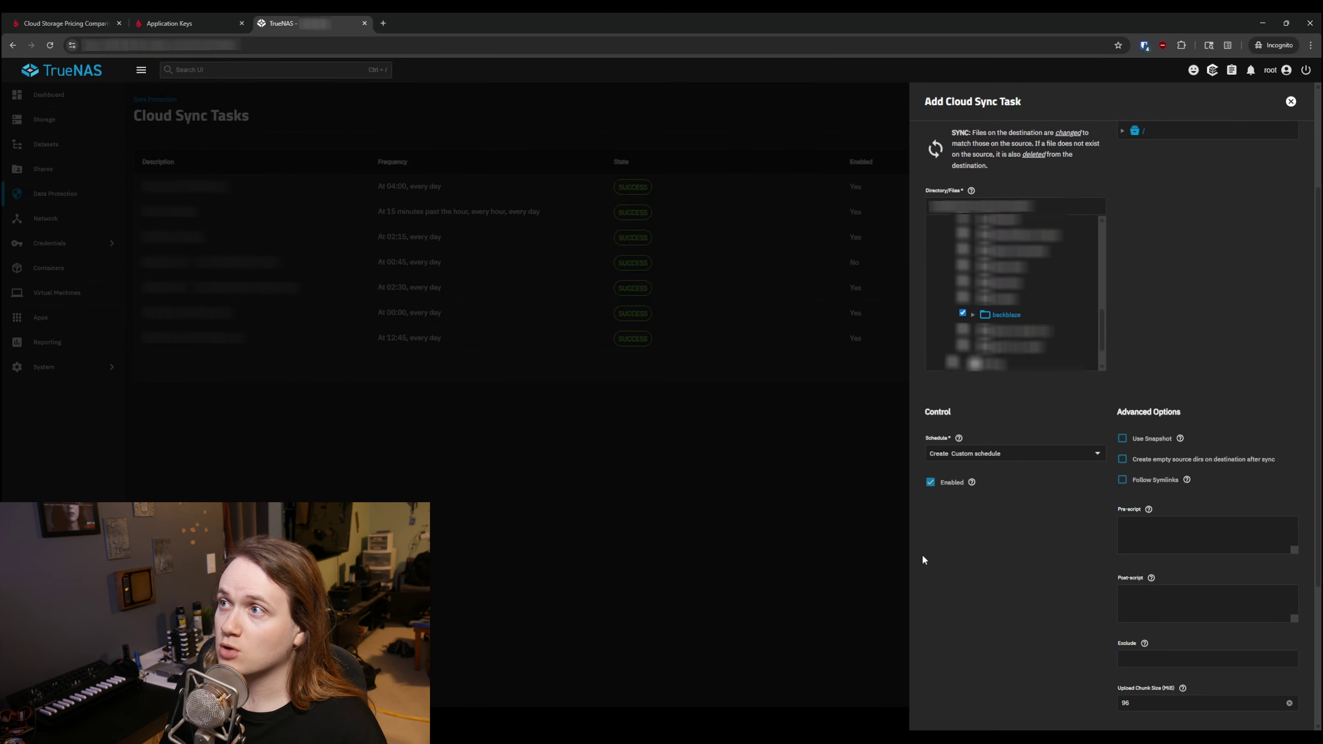
# Turn off Enabled for the sync task and turn on Use Snapshot.
pyautogui.click(930, 482)
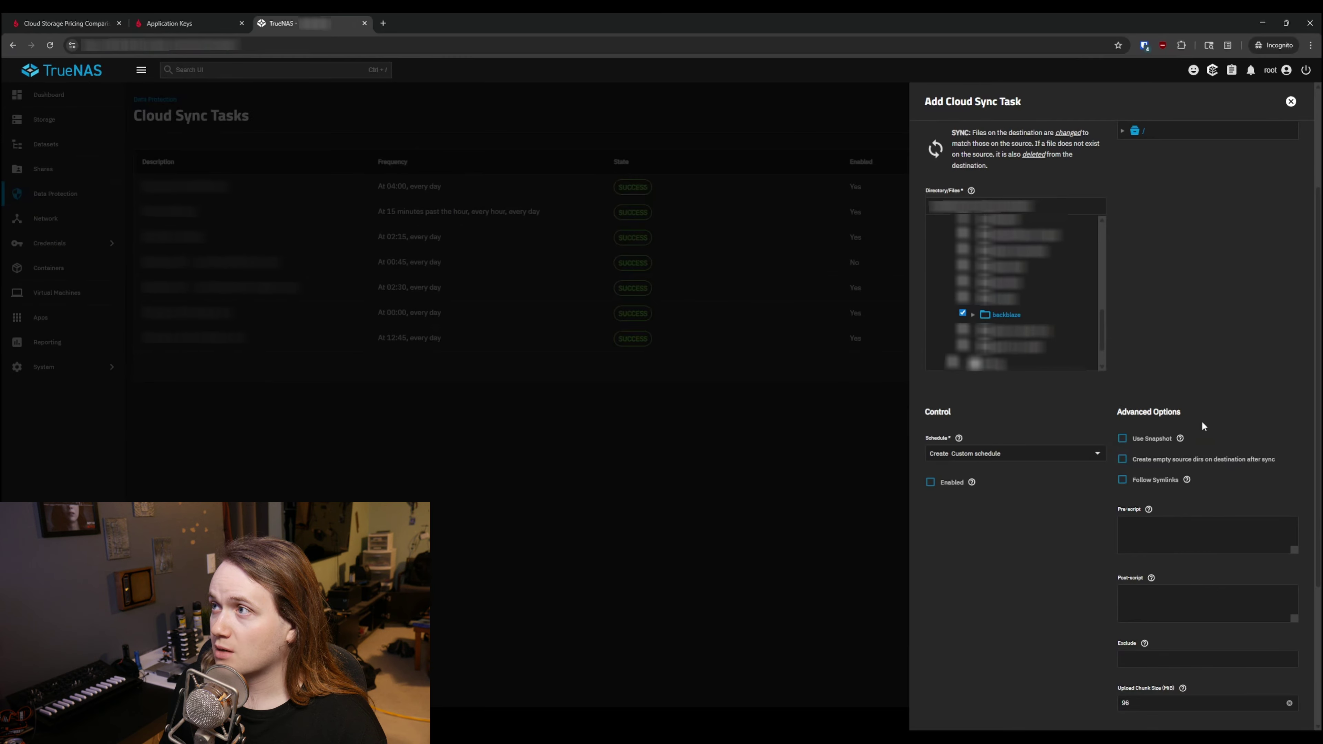
pyautogui.scroll(-1, 1202, 421)
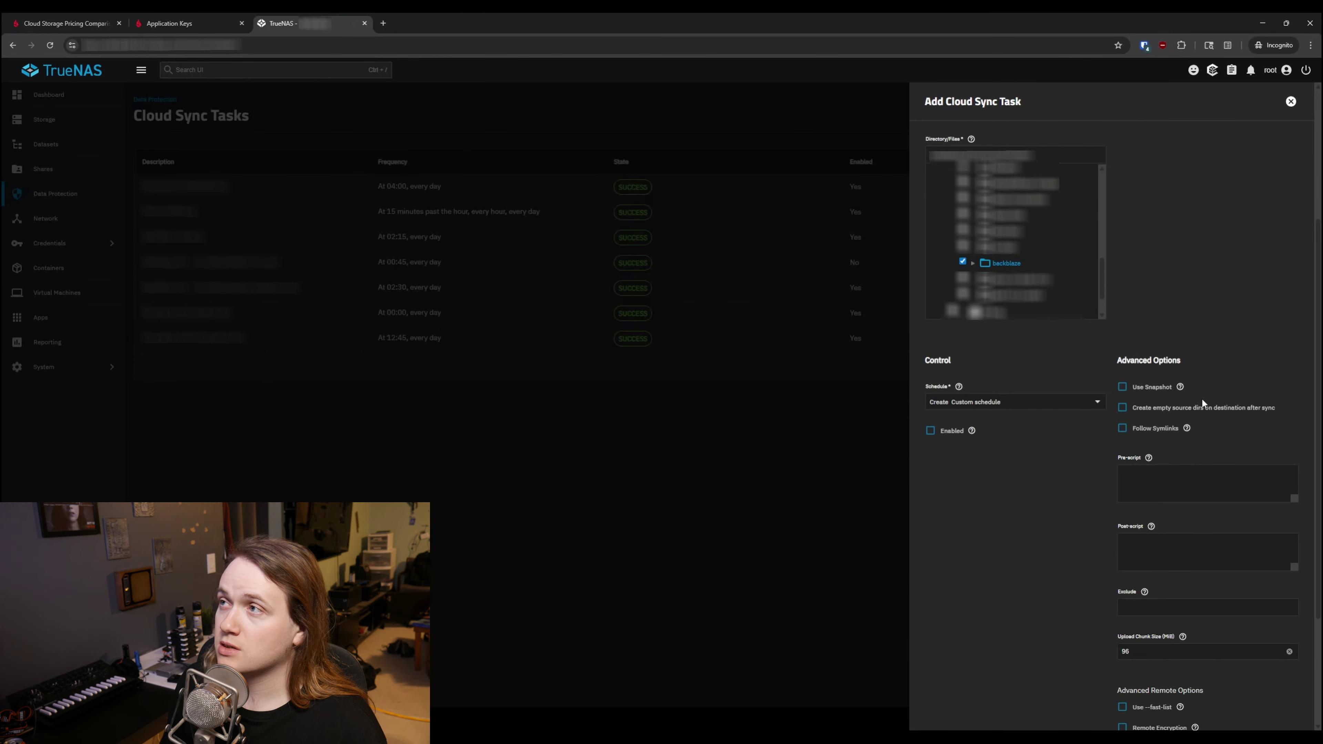
pyautogui.click(1122, 387)
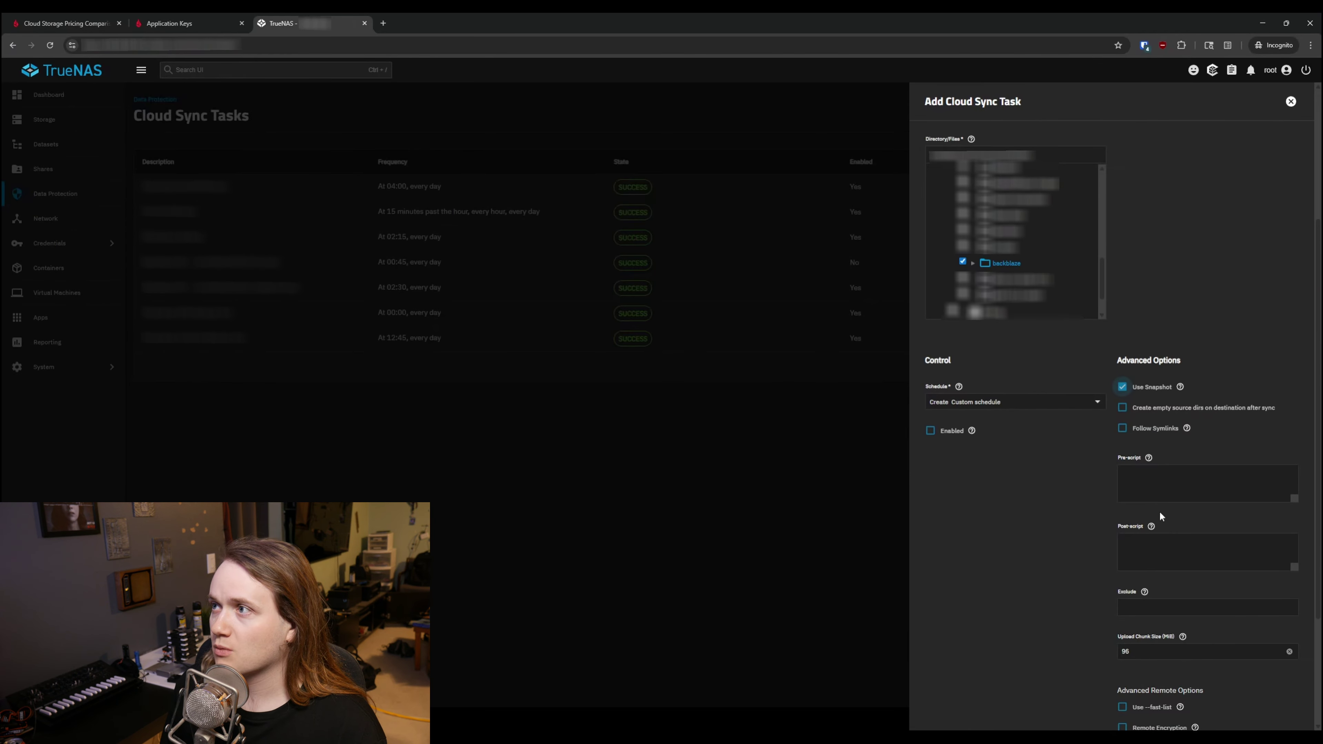
# Review the Exclude and Upload Chunk Size (MiB) options, reading the chunk size help about the largest file and number of chunks.
pyautogui.scroll(-1, 1159, 513)
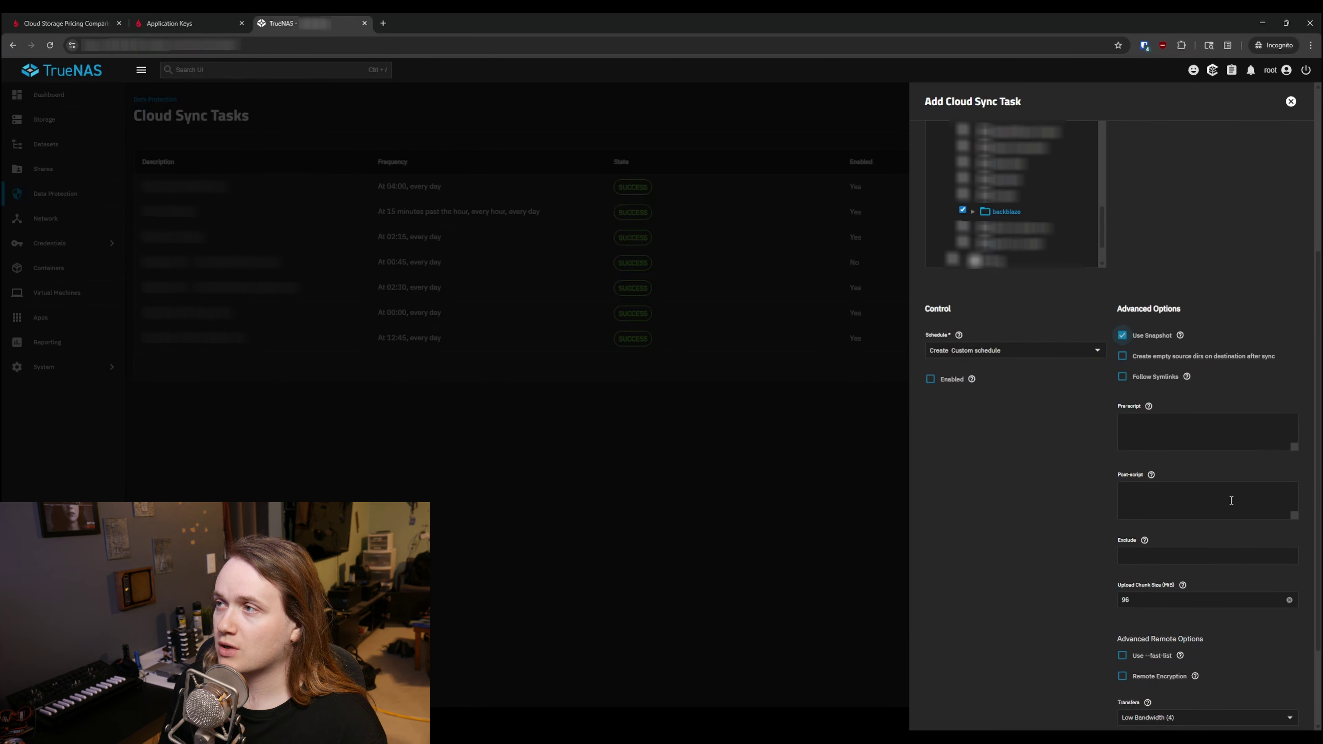
pyautogui.scroll(-2, 1162, 472)
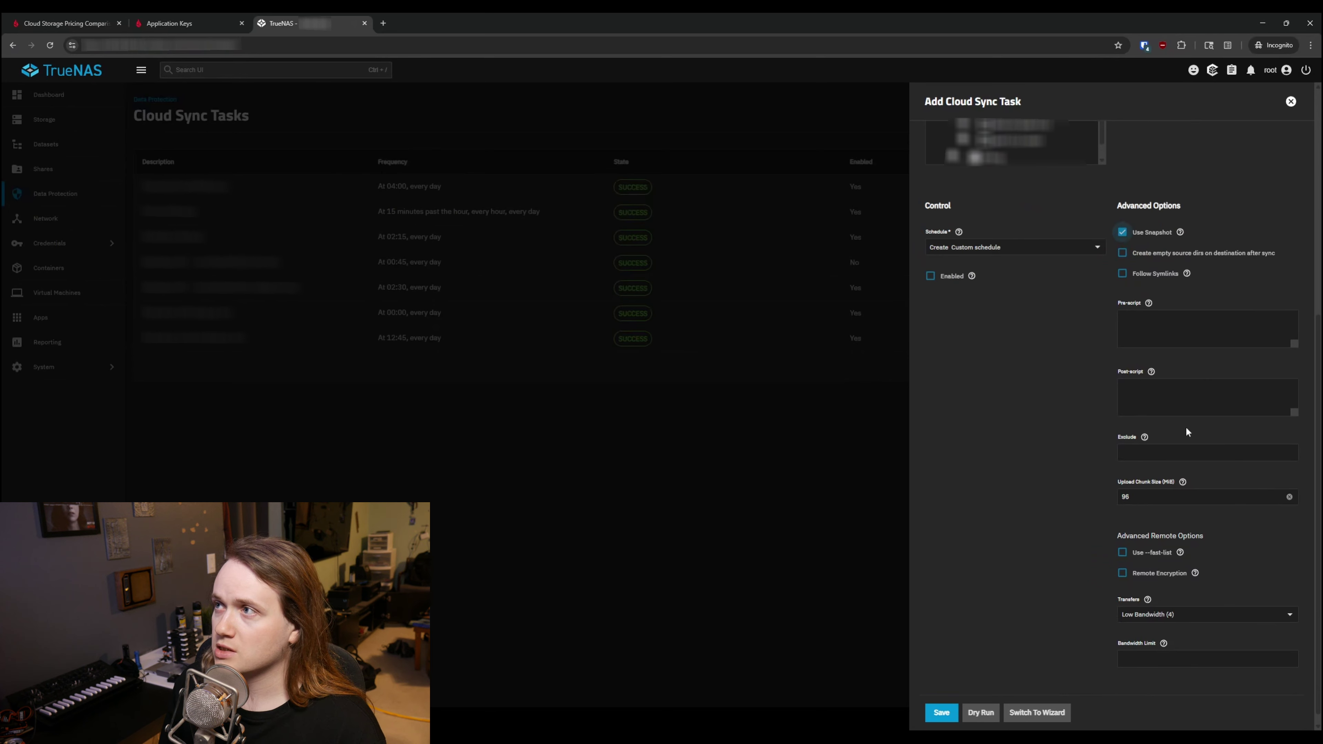
pyautogui.click(1178, 451)
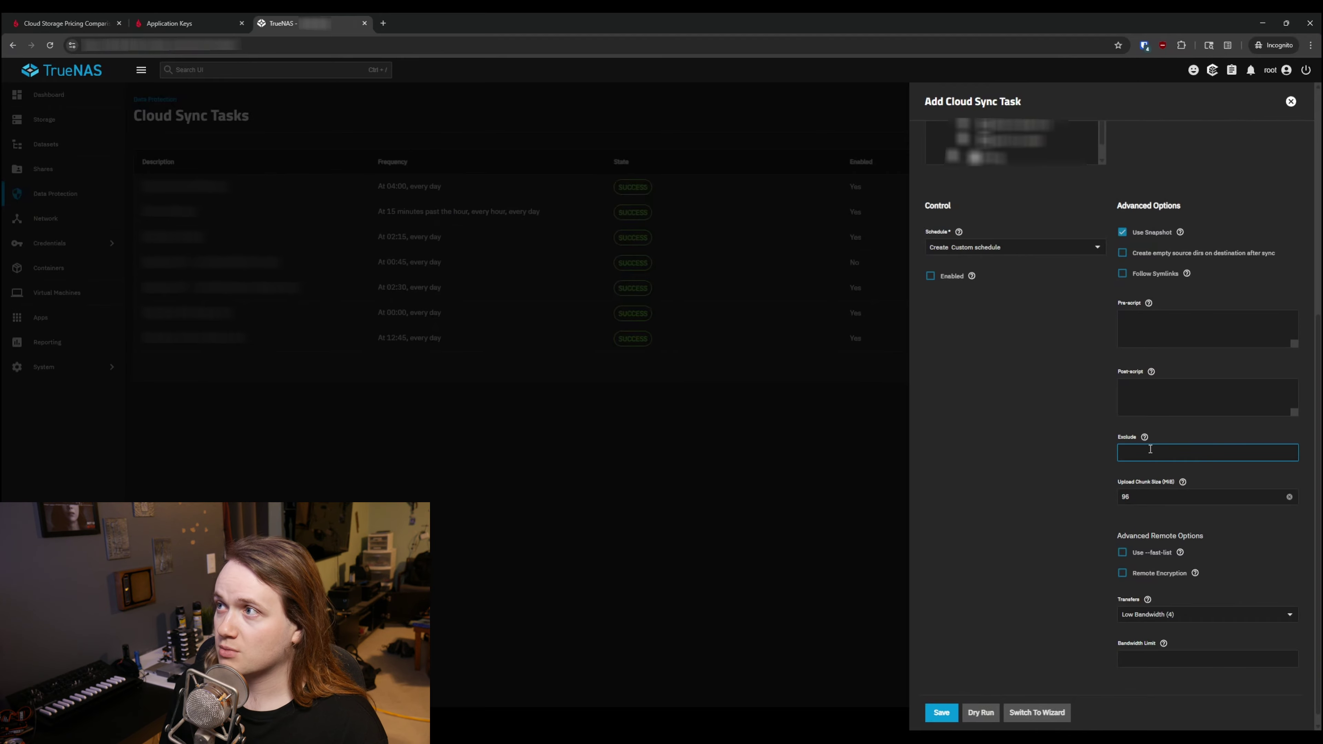
pyautogui.click(1183, 484)
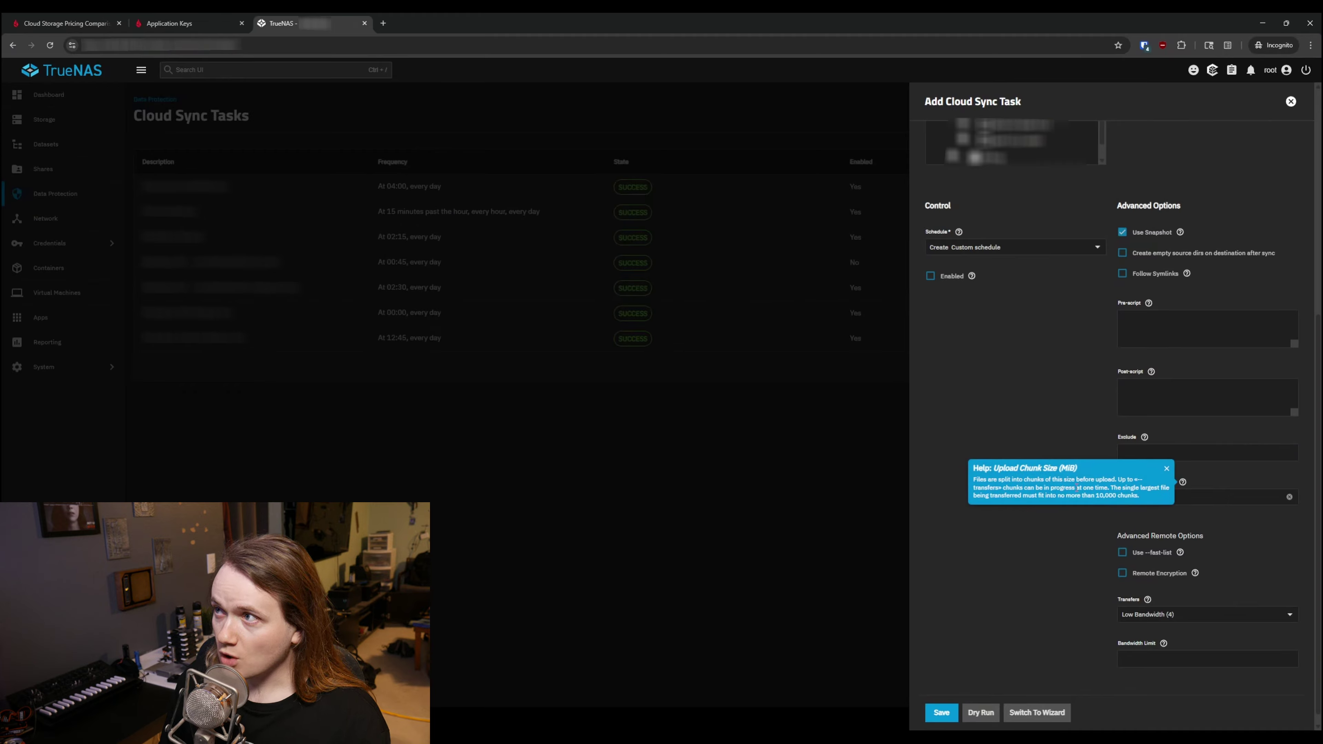
pyautogui.click(1210, 492)
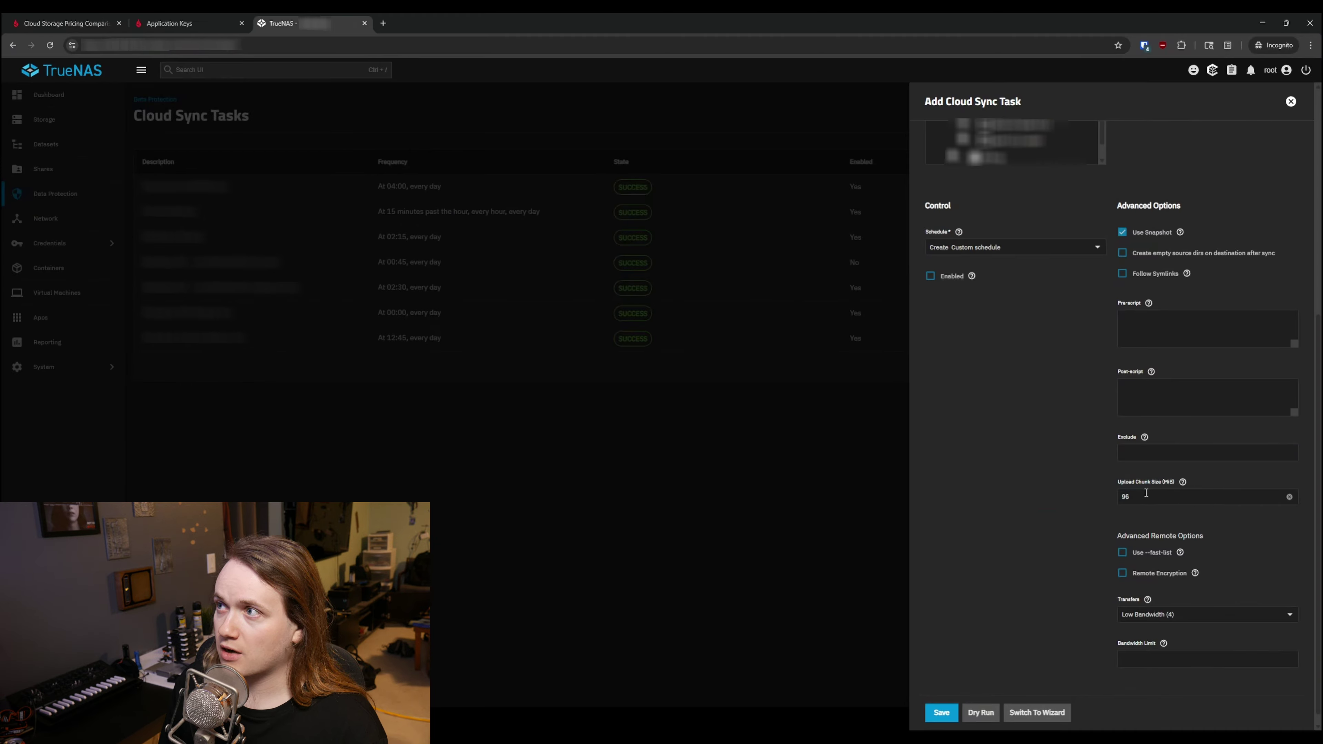
pyautogui.click(1183, 482)
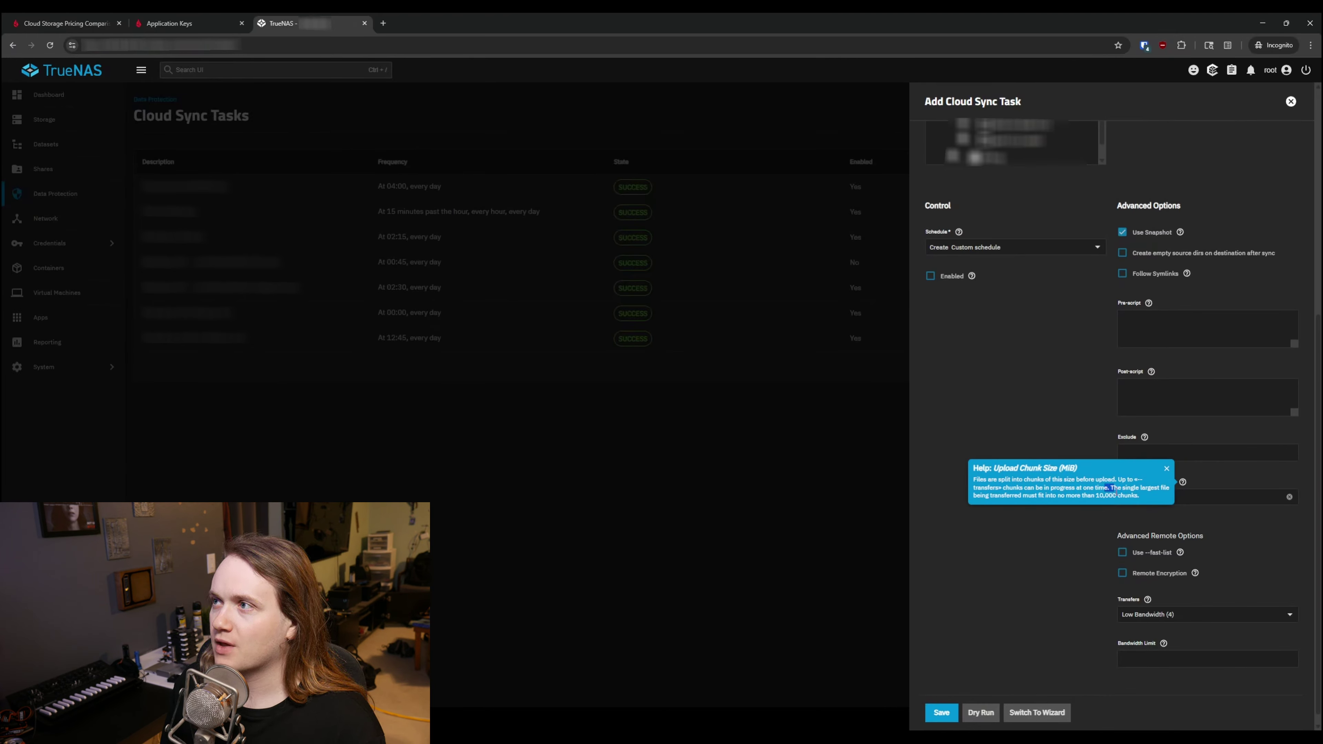
pyautogui.moveTo(1106, 490); pyautogui.dragTo(1132, 492)
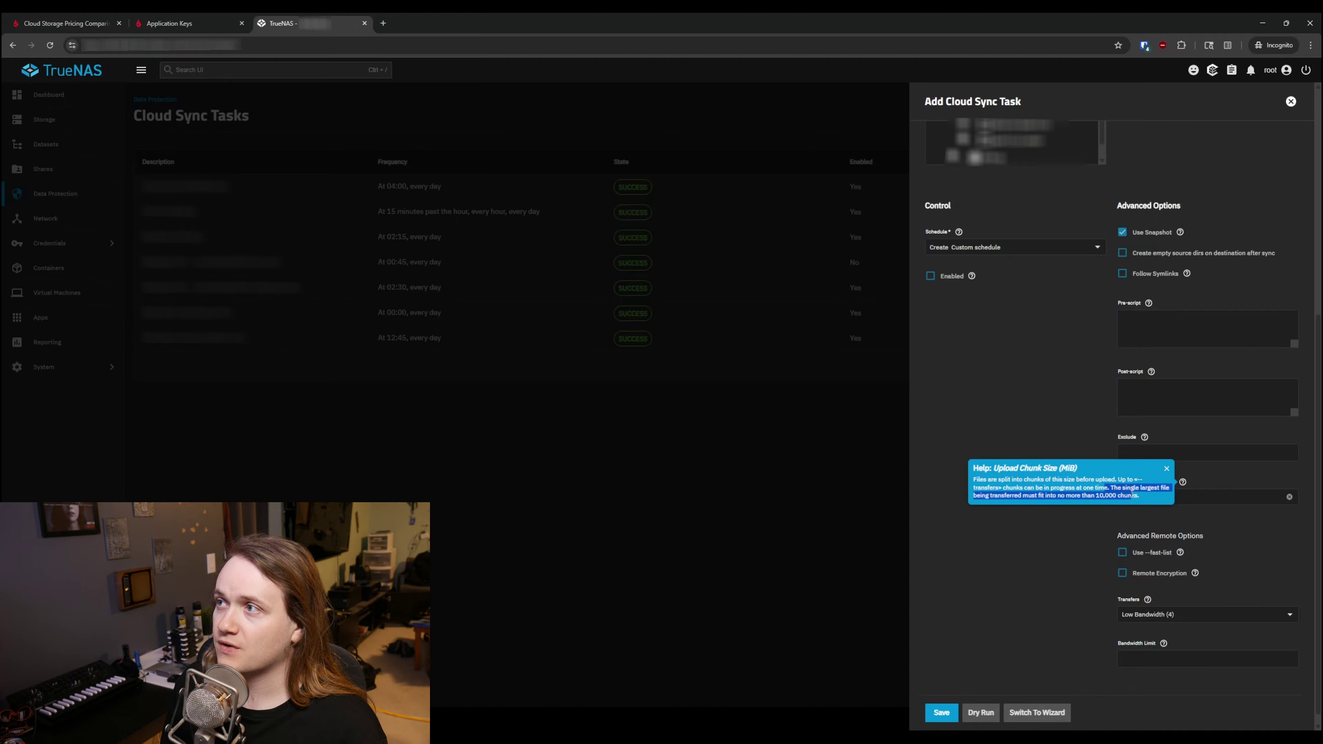
pyautogui.click(1050, 553)
pyautogui.press('Tab')
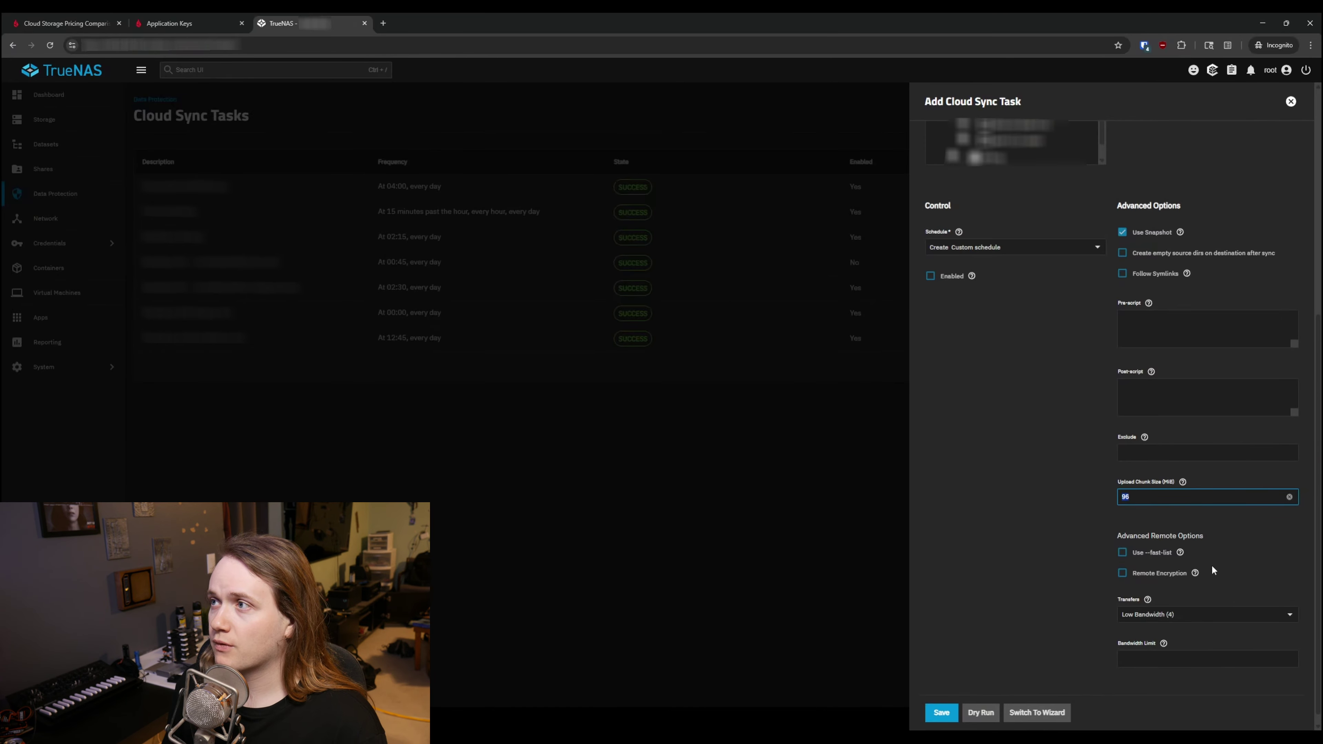
# Turn on Use --fast-list for the sync task and read its help text.
pyautogui.scroll(-1, 1169, 557)
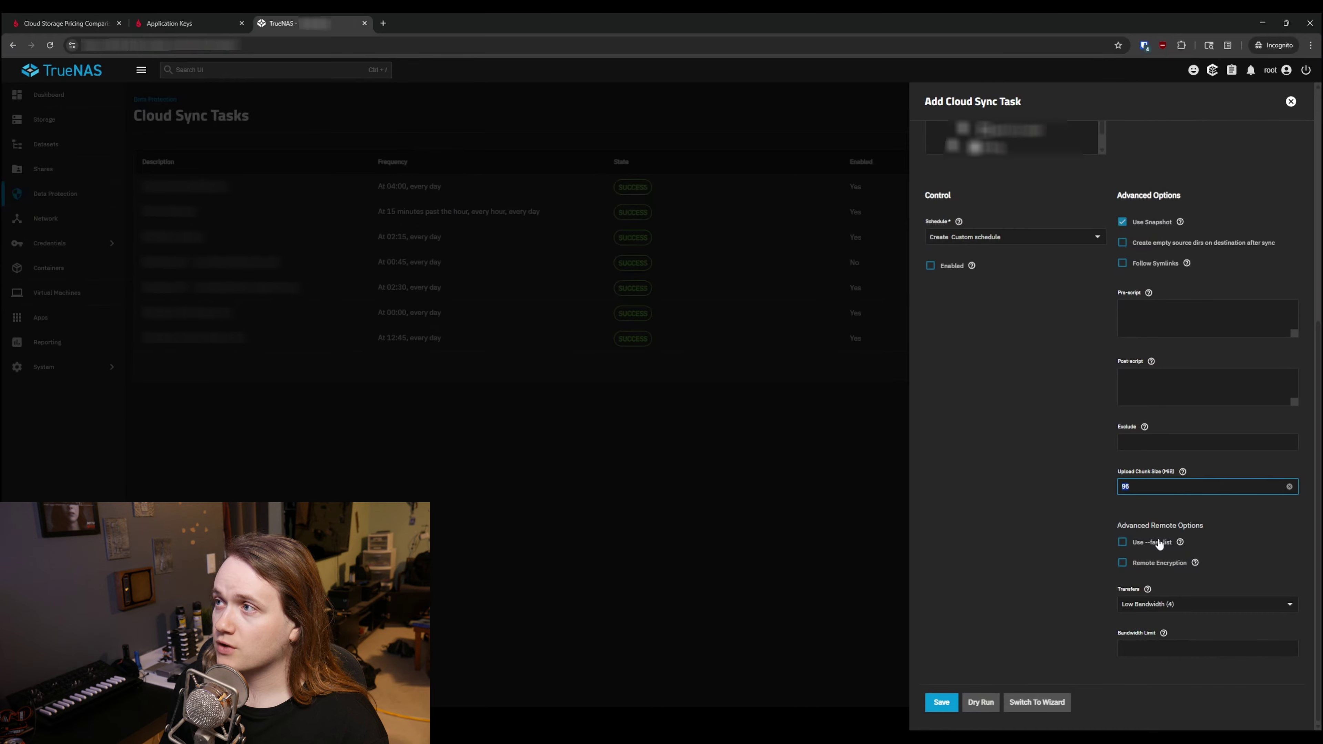
pyautogui.click(1123, 542)
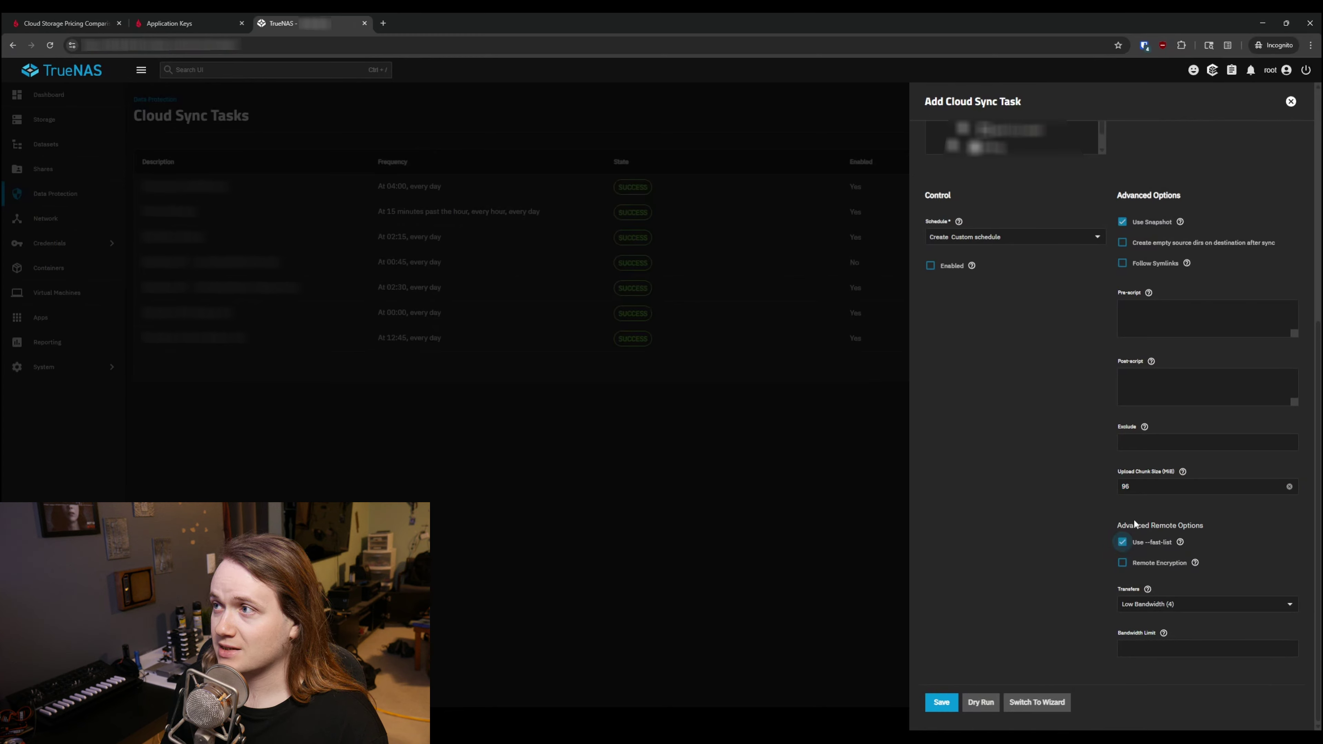
pyautogui.click(1180, 542)
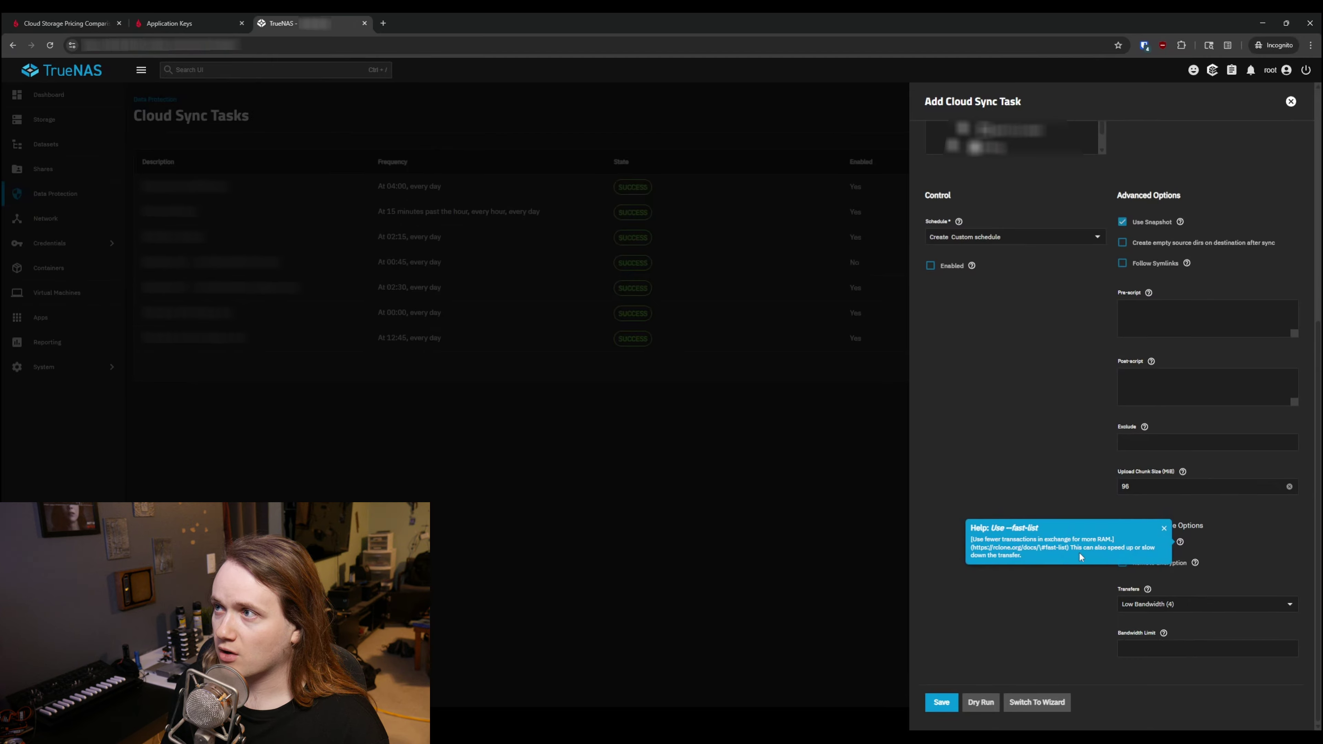
pyautogui.click(1109, 588)
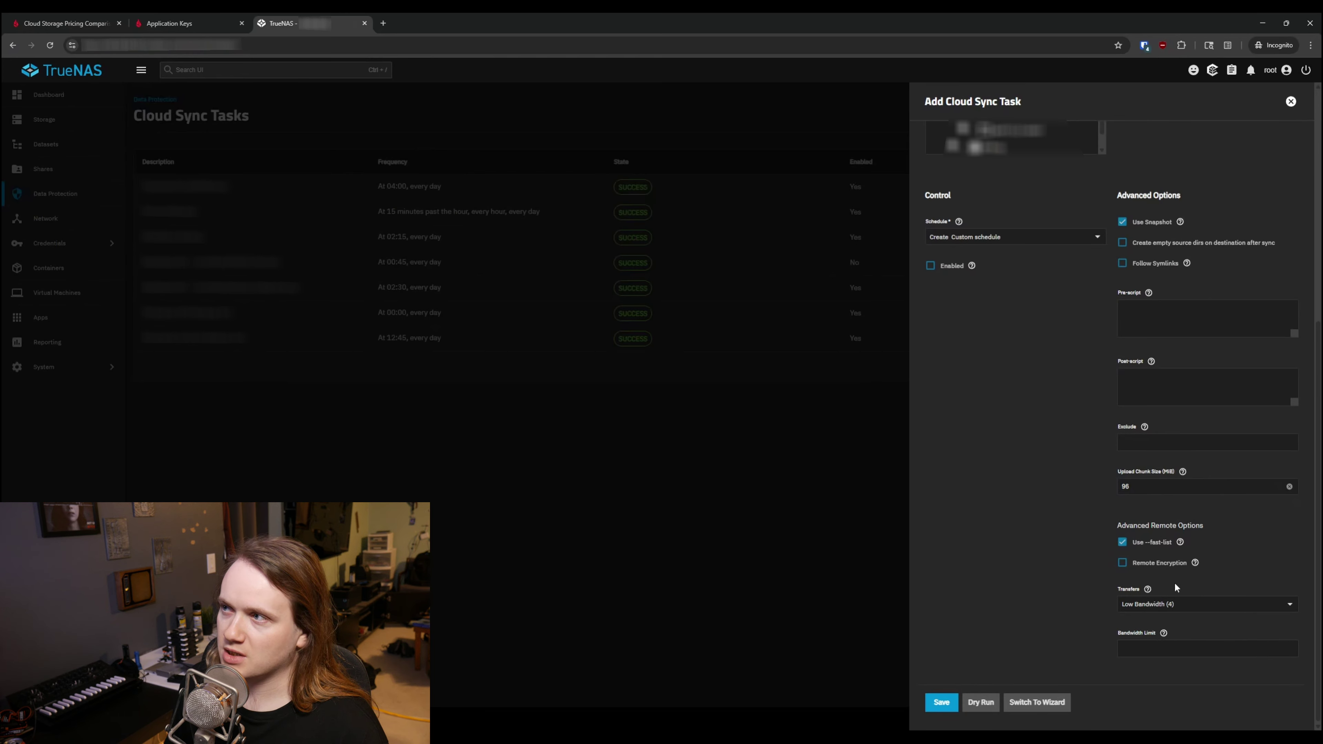
# Turn on Remote Encryption and paste the encryption password and the encryption salt into their fields.
pyautogui.click(1123, 563)
pyautogui.scroll(-2, 1137, 603)
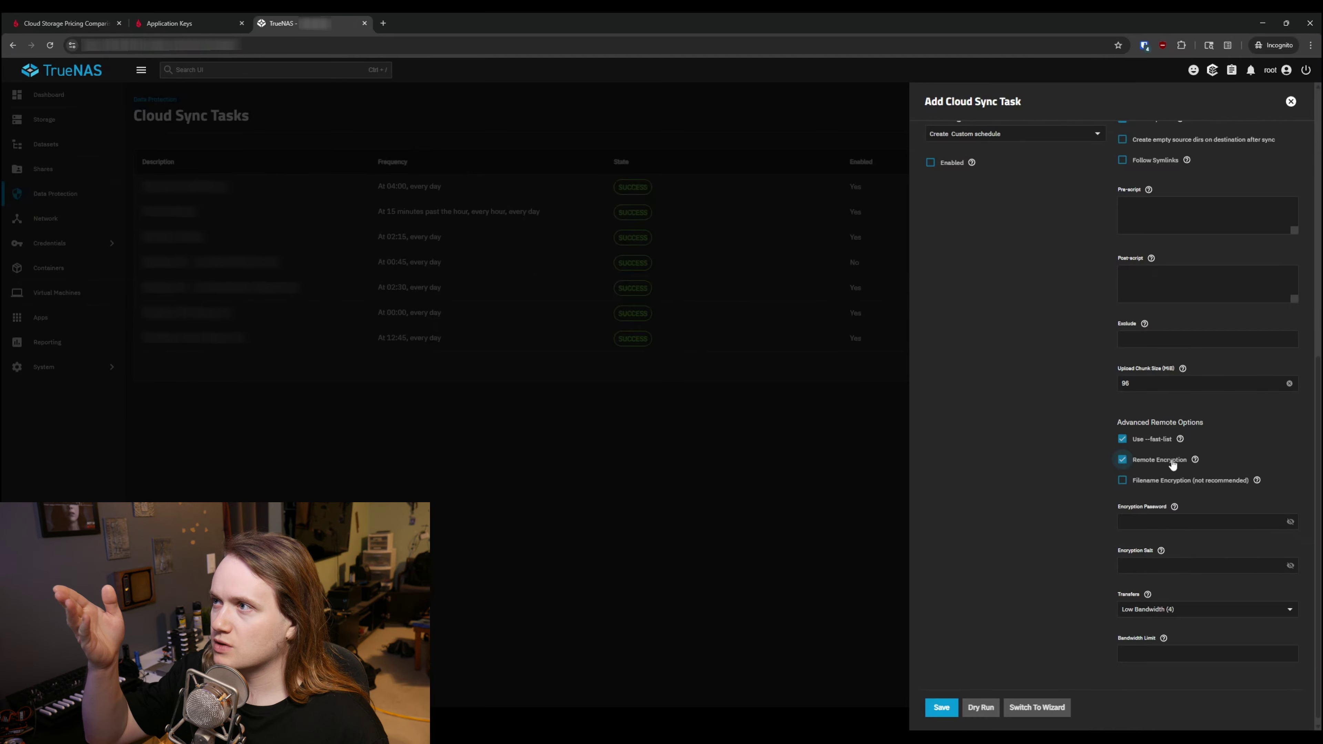
pyautogui.click(1137, 504)
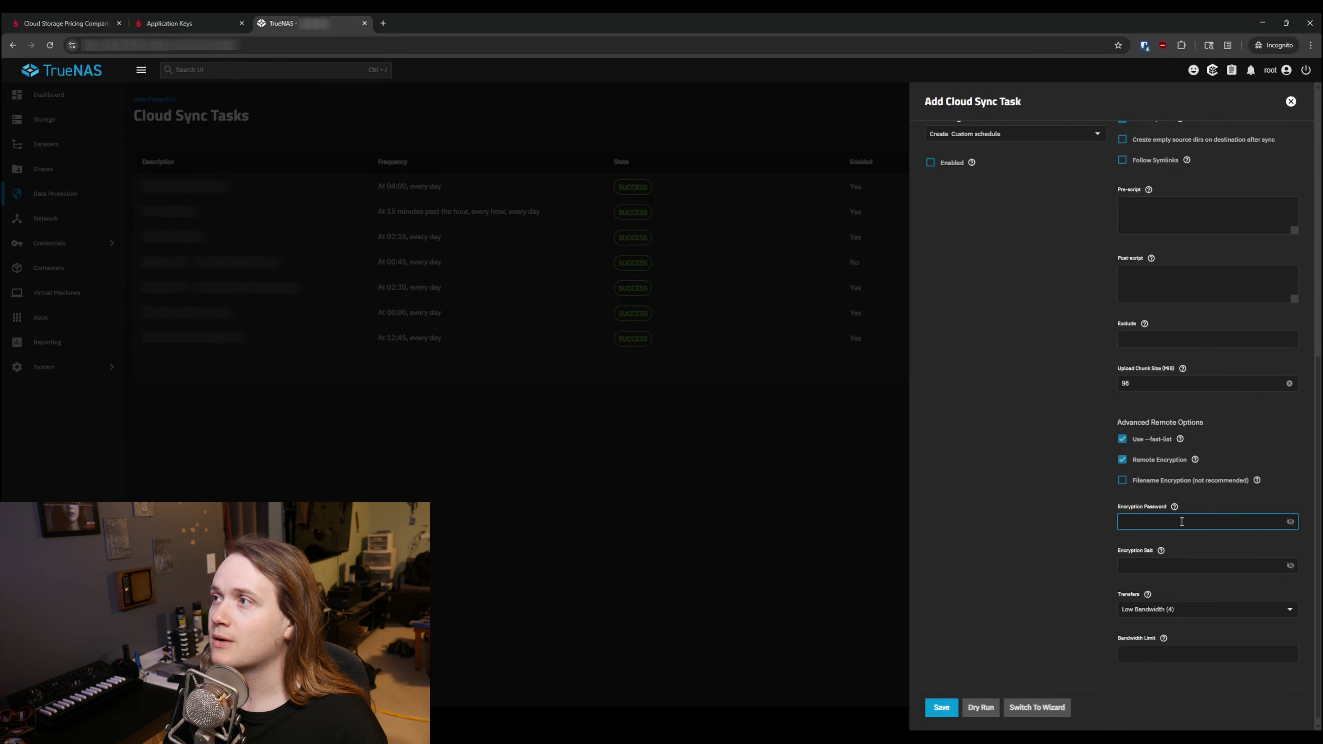
pyautogui.hotkey('ctrl', 'v')
pyautogui.press('Tab')
pyautogui.hotkey('ctrl', 'v')
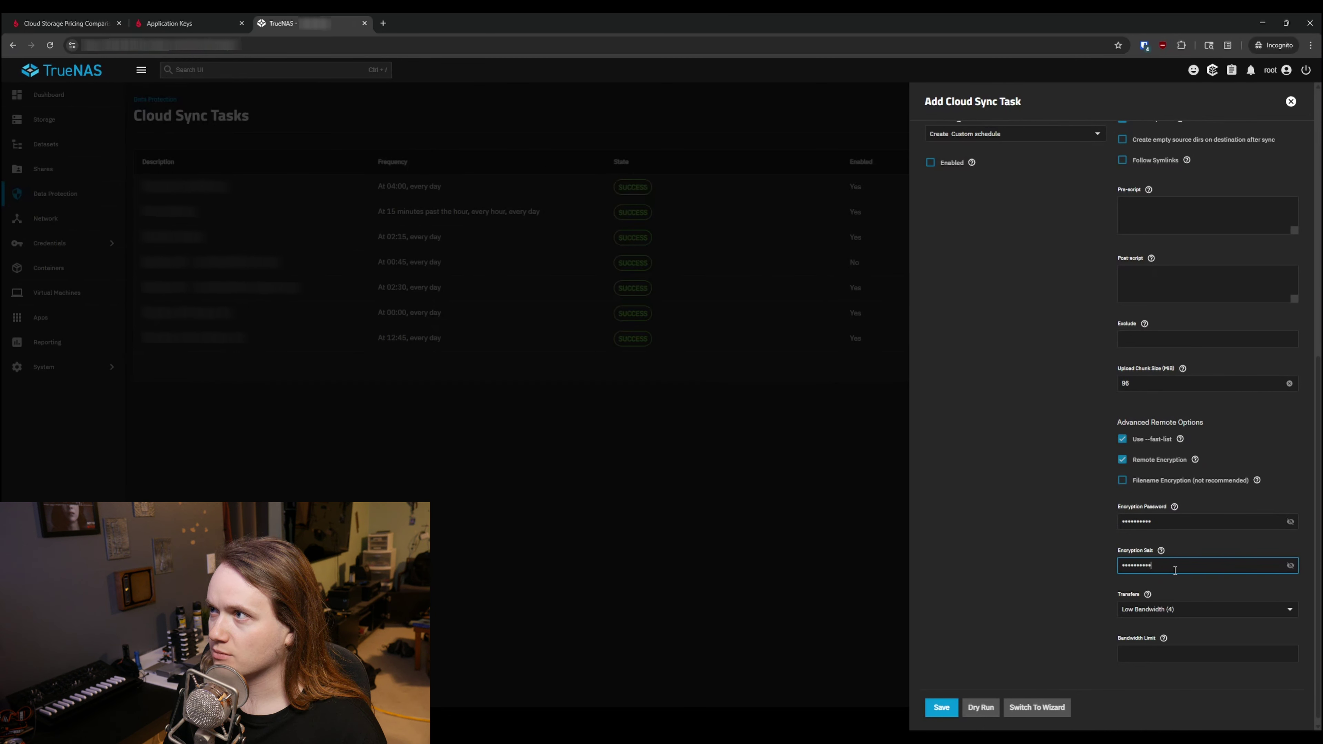
# Set the sync task's transfers to High Bandwidth (16).
pyautogui.click(1178, 609)
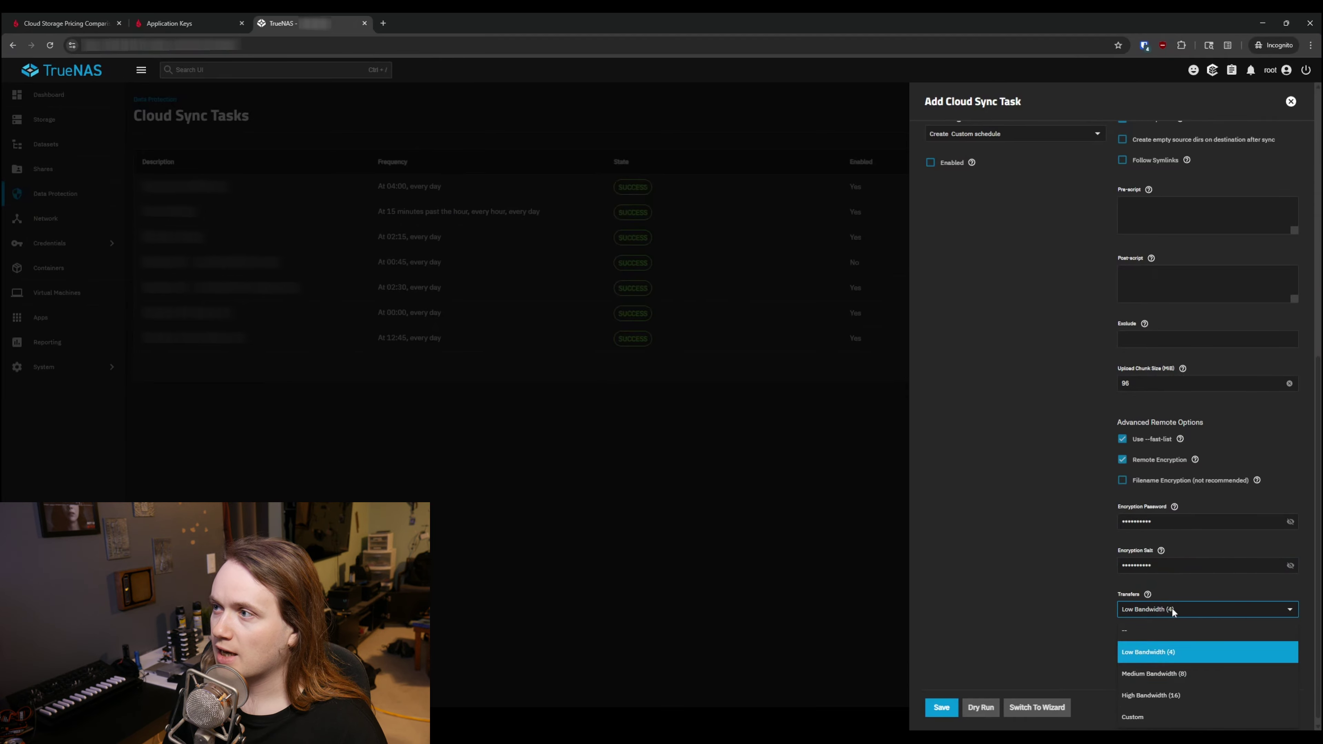
pyautogui.click(1179, 694)
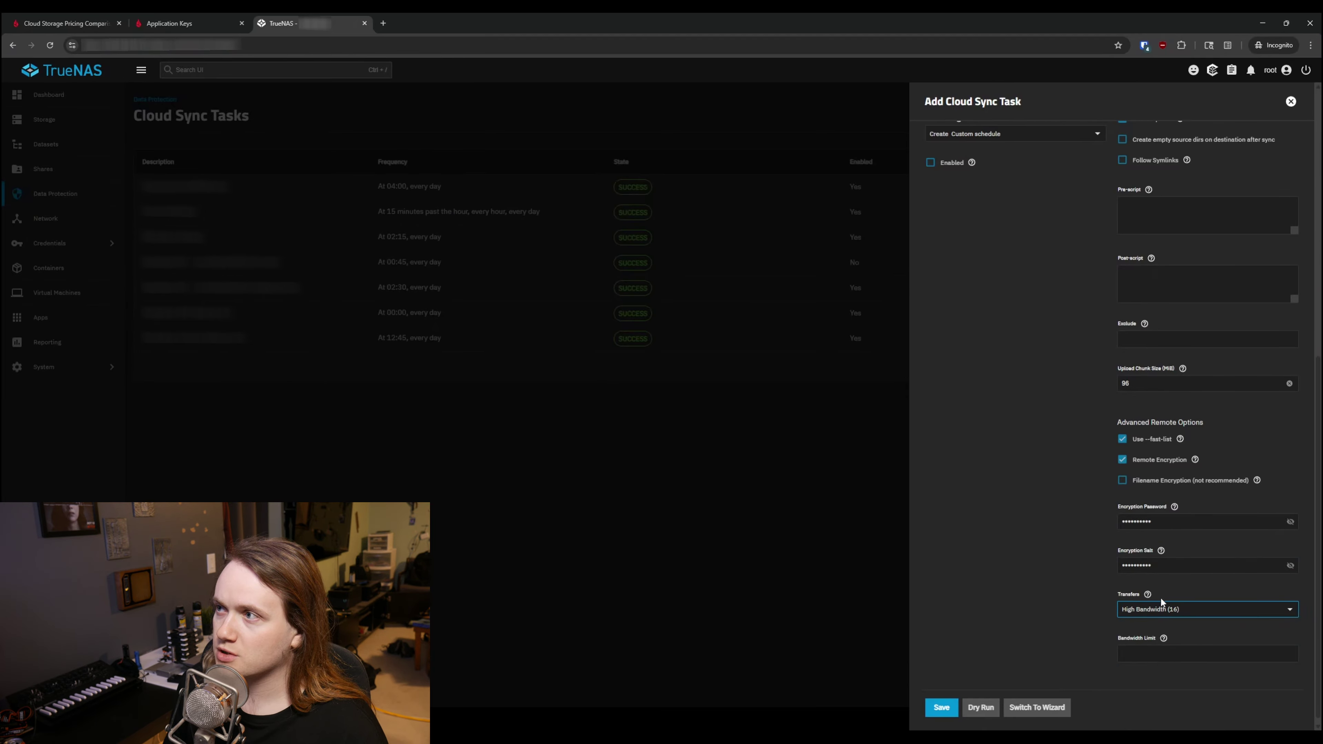
pyautogui.click(1169, 611)
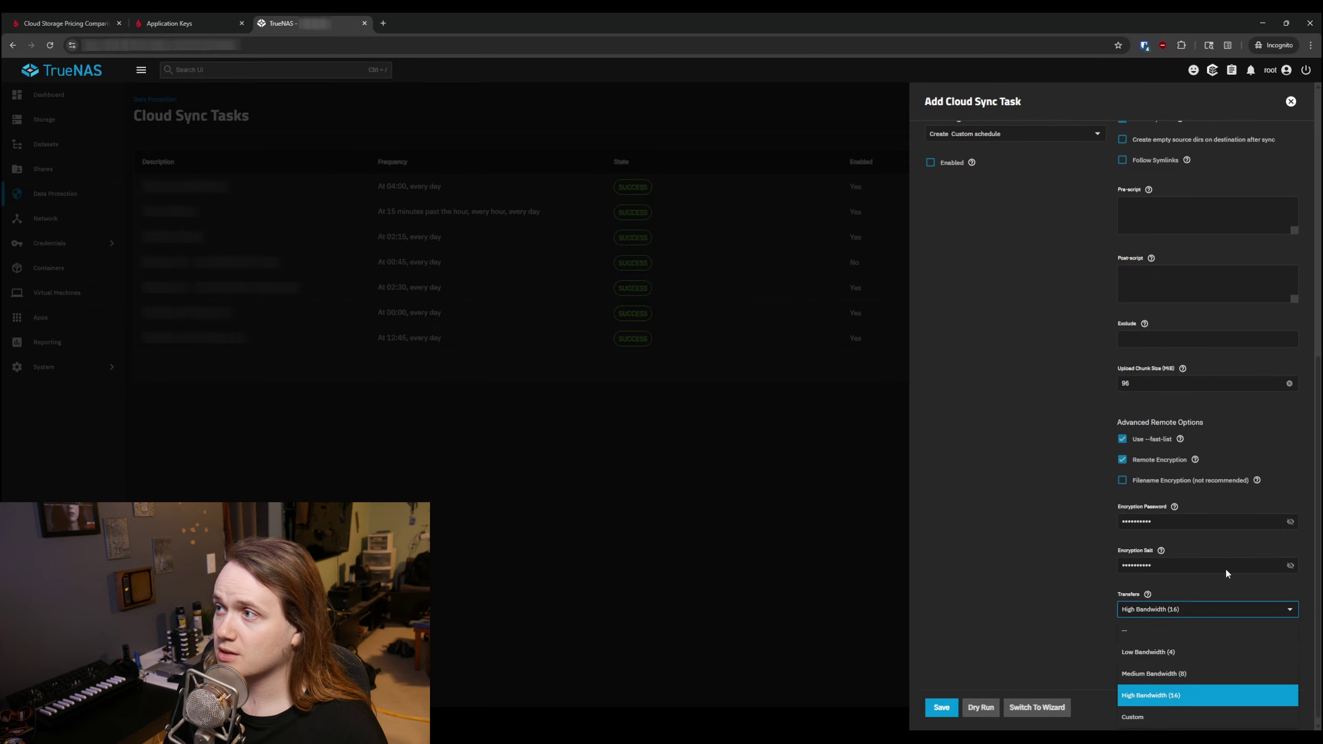
pyautogui.click(1172, 611)
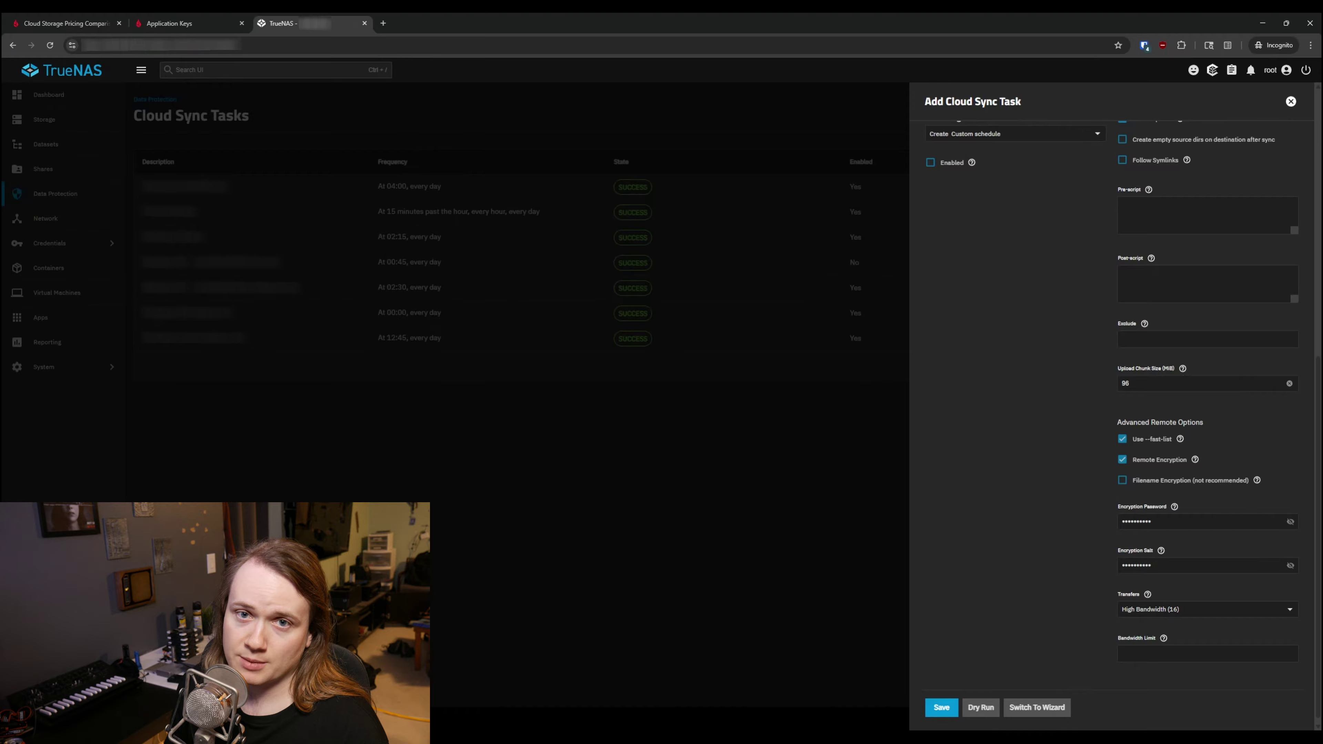
pyautogui.click(1167, 616)
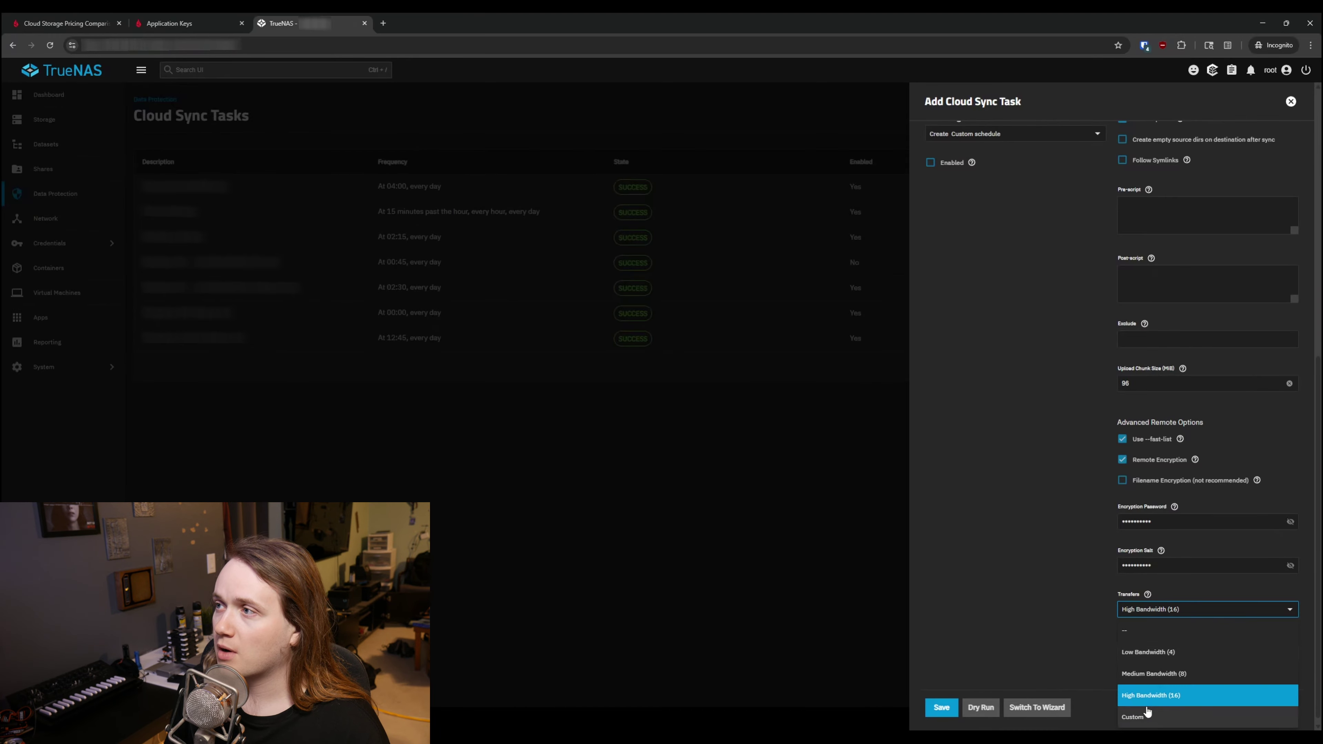
pyautogui.click(1190, 623)
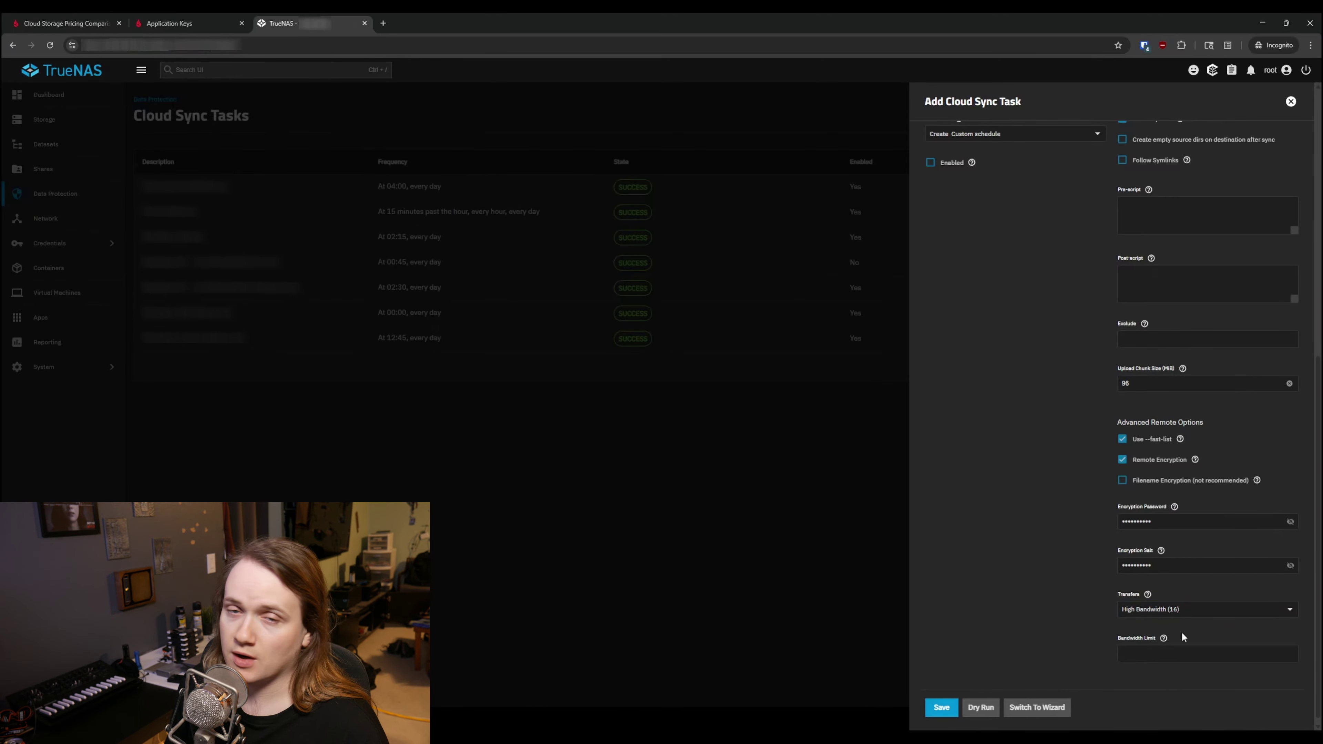
pyautogui.click(1179, 611)
pyautogui.click(1156, 696)
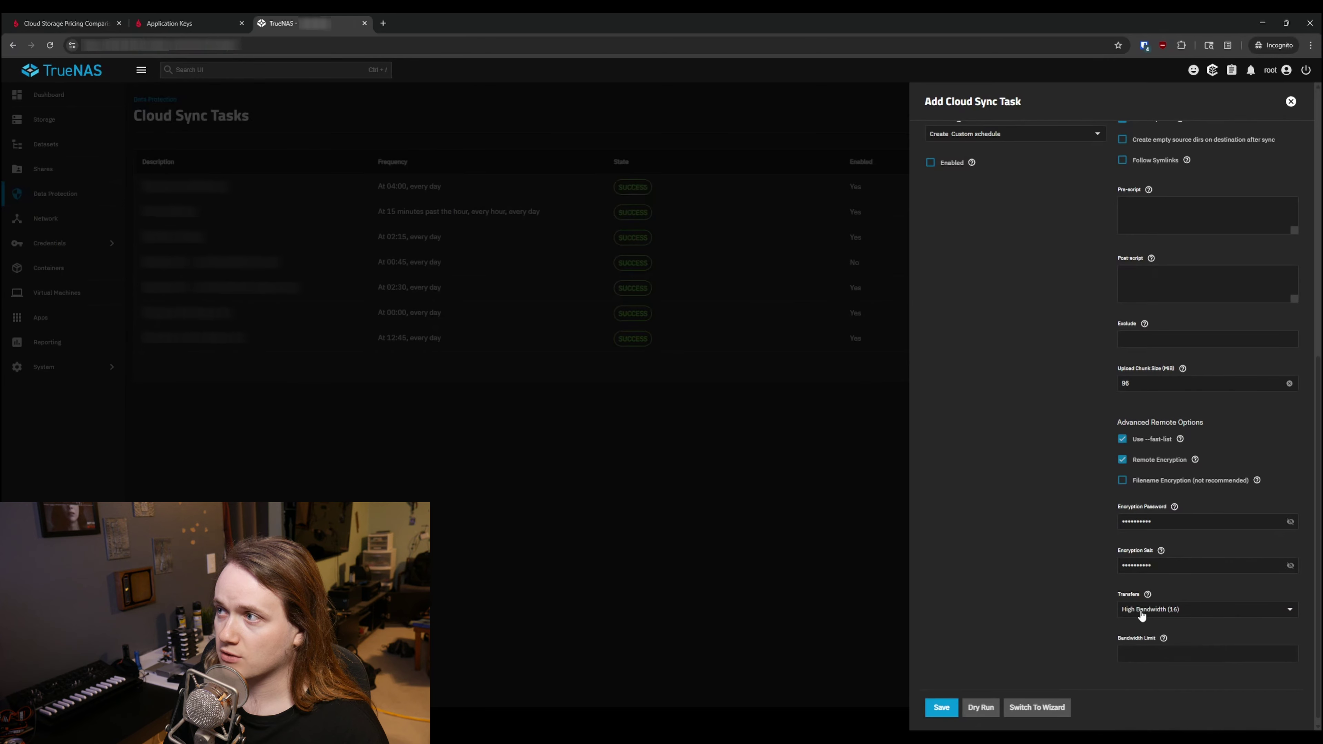
# Check the help for the Bandwidth Limit option and leave its field empty.
pyautogui.scroll(-1, 1169, 657)
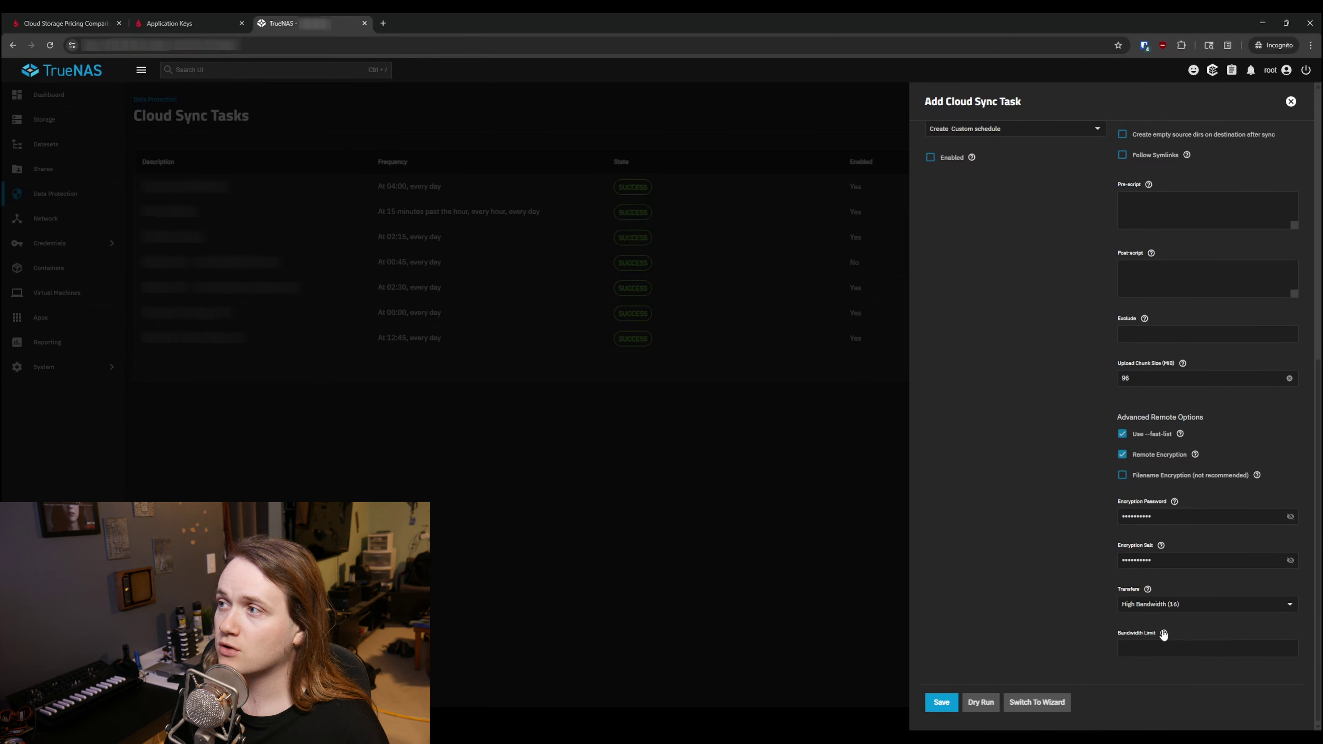
pyautogui.click(1164, 632)
pyautogui.click(1163, 634)
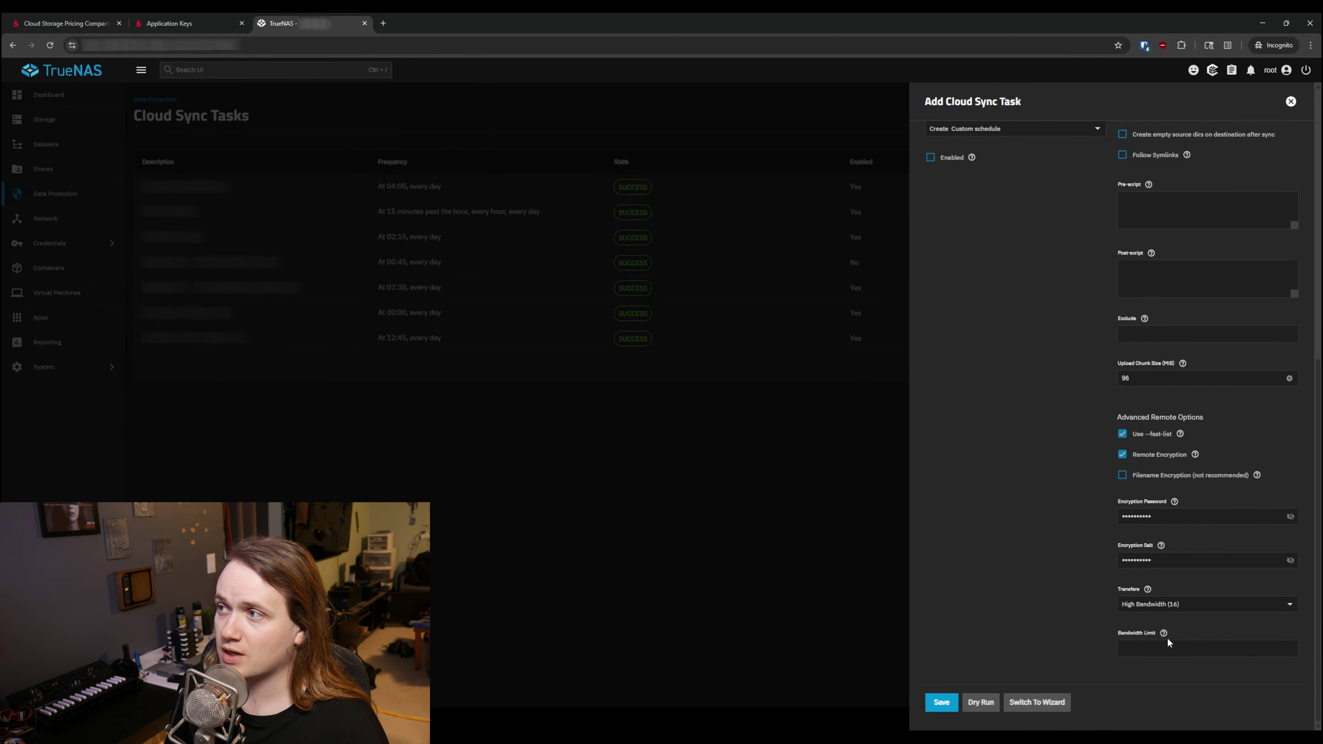
pyautogui.click(1148, 646)
pyautogui.click(1012, 526)
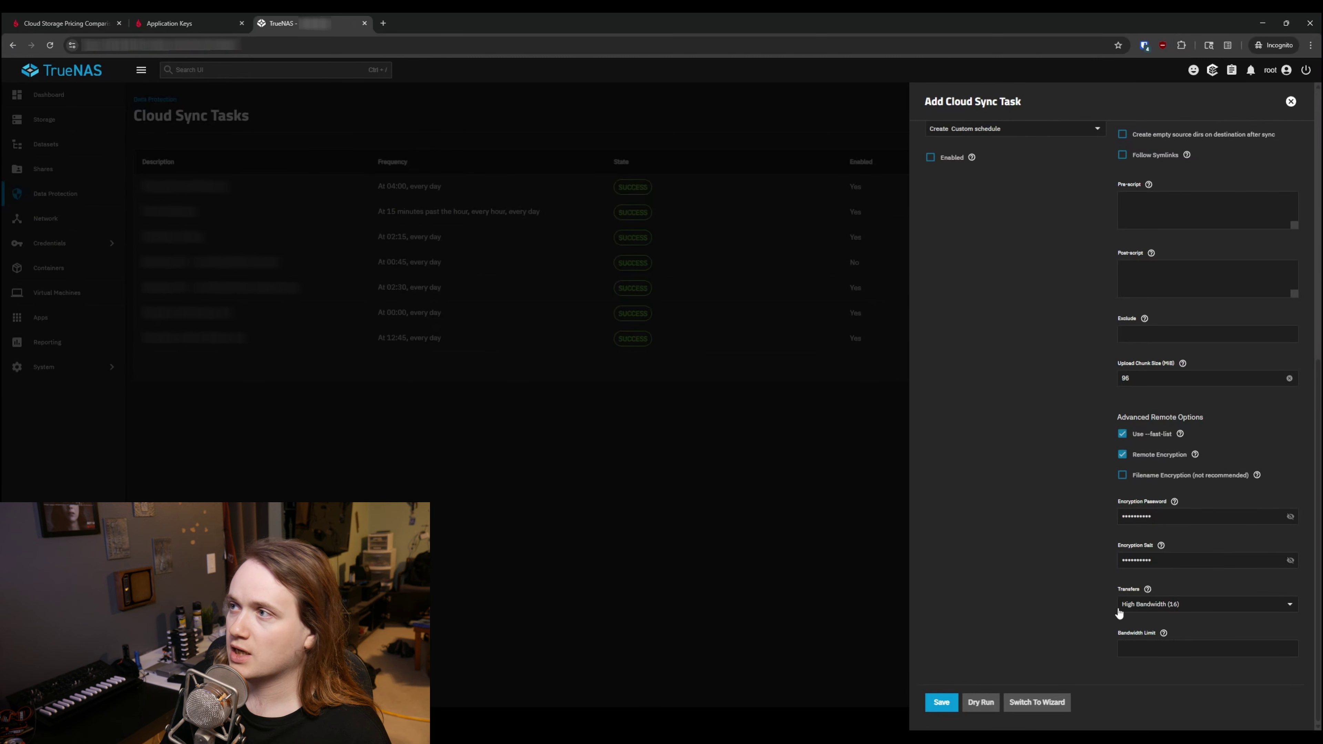
# Review the new cloud sync task's settings and save the task.
pyautogui.scroll(5, 1034, 438)
pyautogui.scroll(4, 1086, 516)
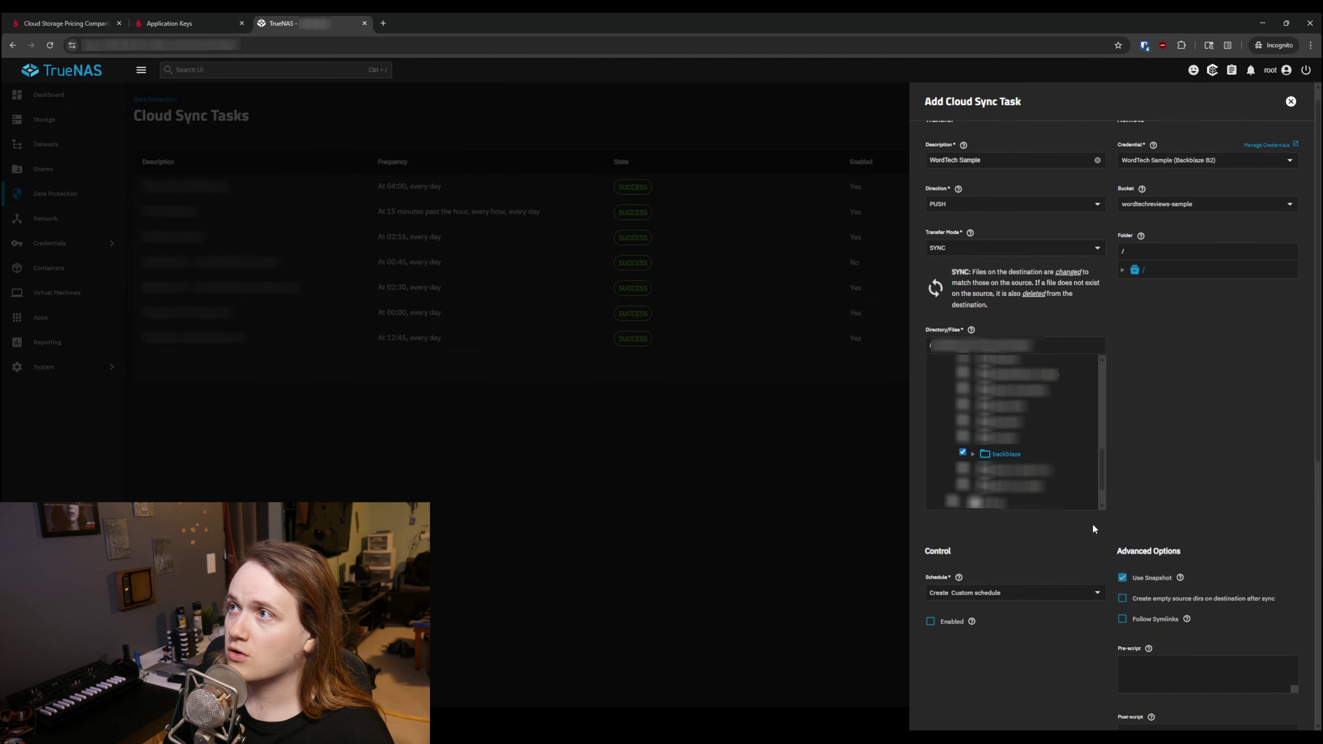
pyautogui.scroll(-9, 1096, 566)
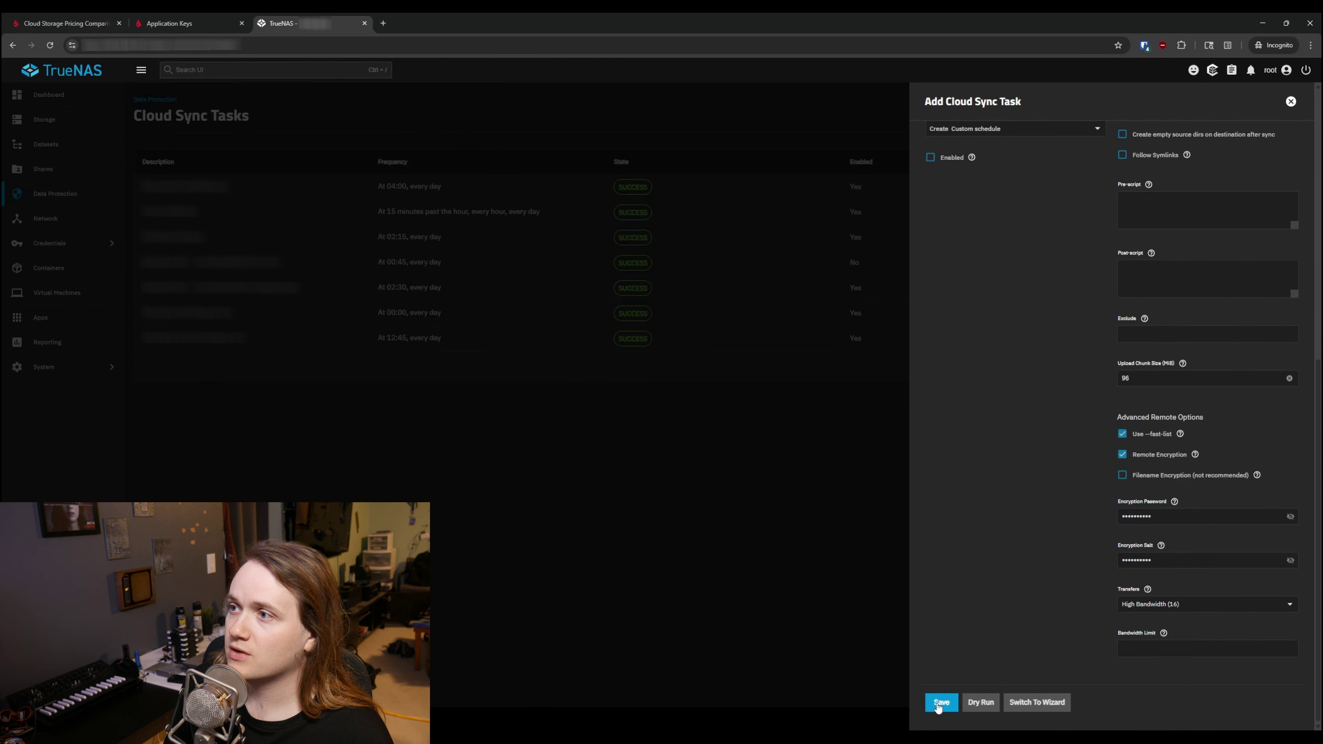
pyautogui.click(937, 704)
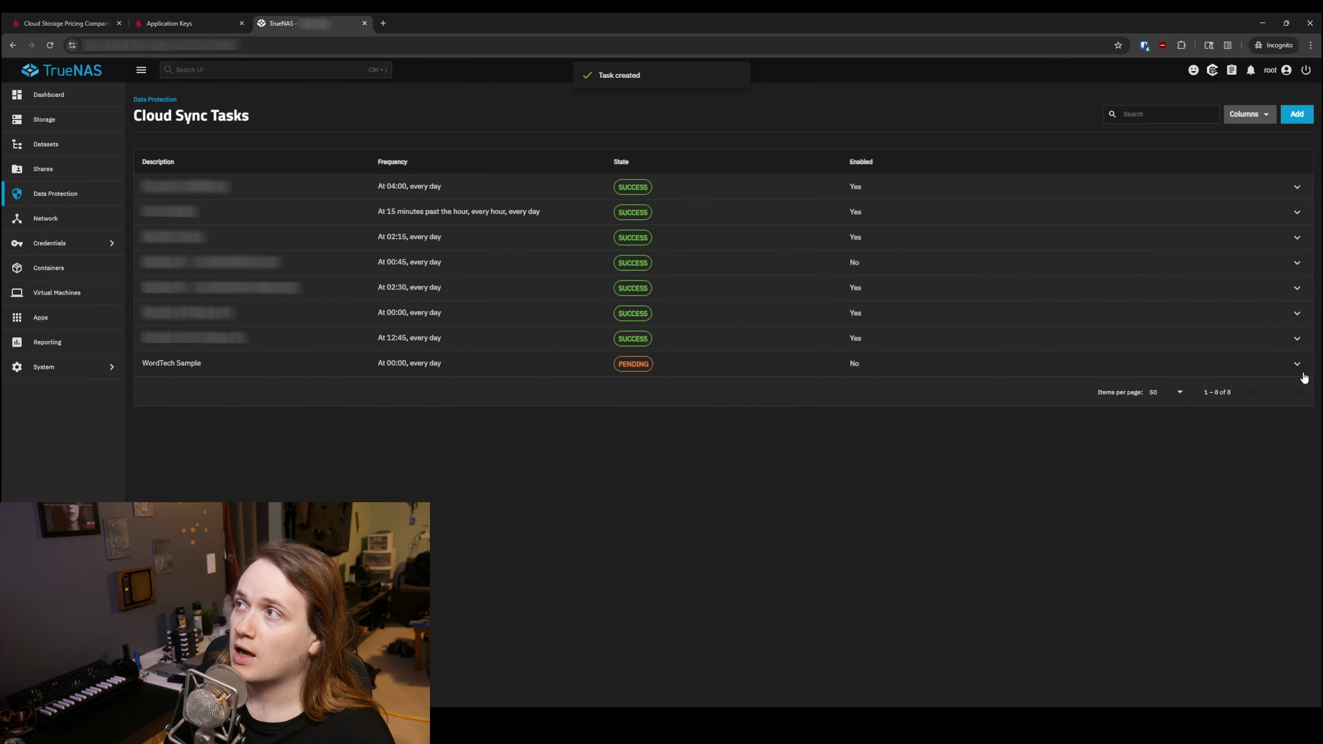
# Expand the WordTech Sample cloud sync task and run it immediately.
pyautogui.click(1300, 369)
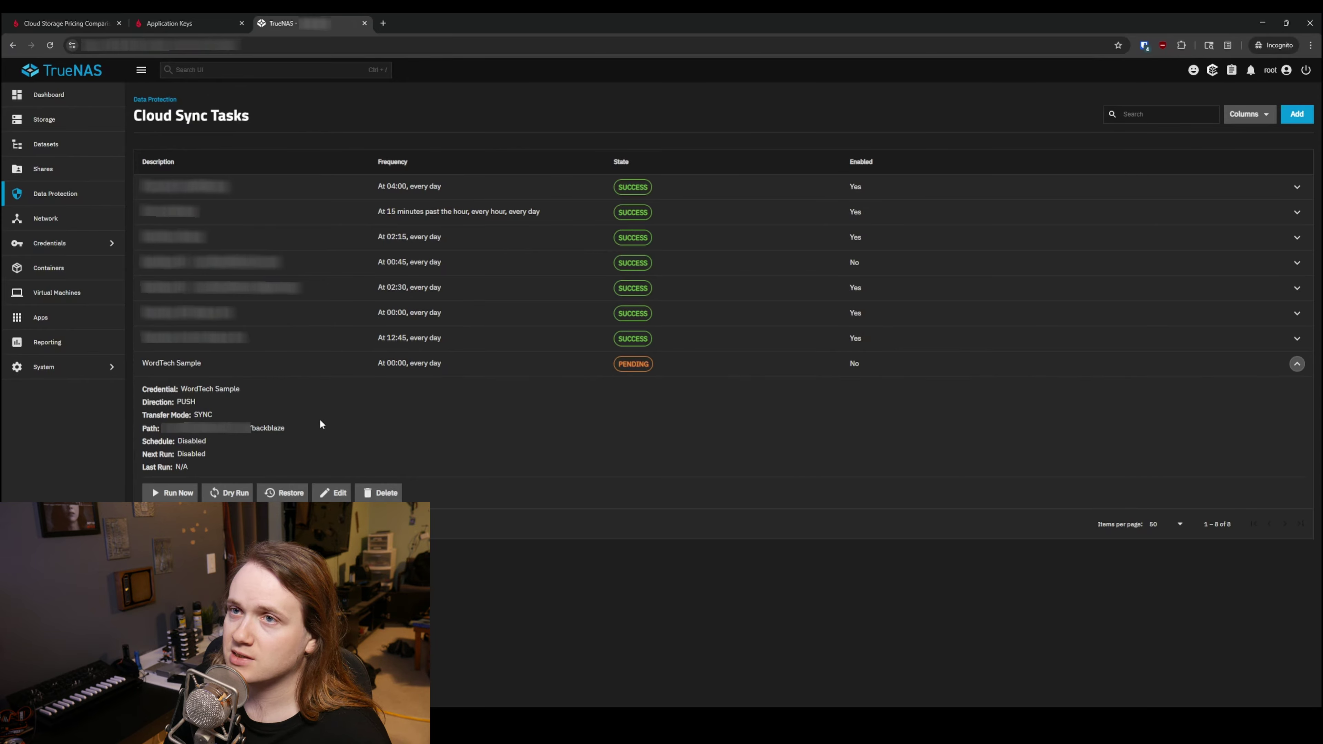
pyautogui.click(172, 492)
pyautogui.click(716, 422)
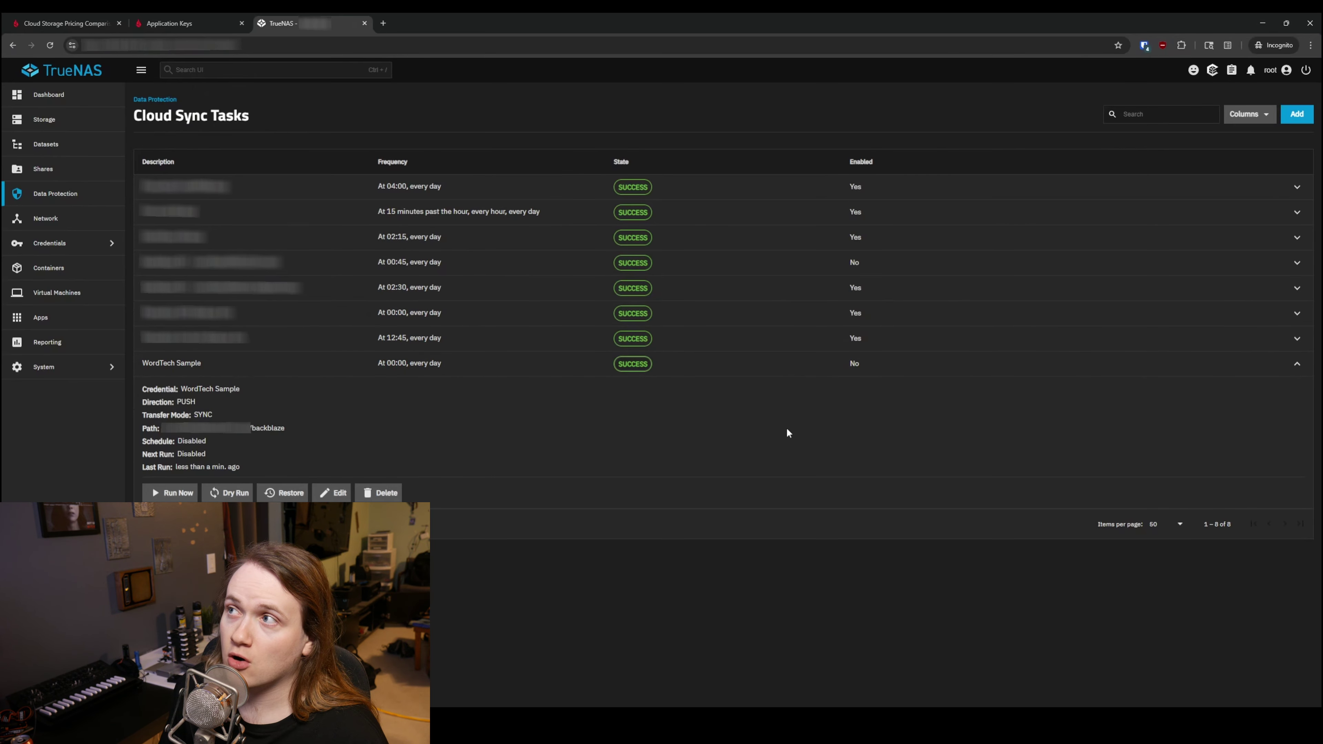
# Switch to Backblaze, browse the wordtechreviews-sample bucket's files and view the details of A004_01291832_C001.braw.bin.
pyautogui.click(172, 23)
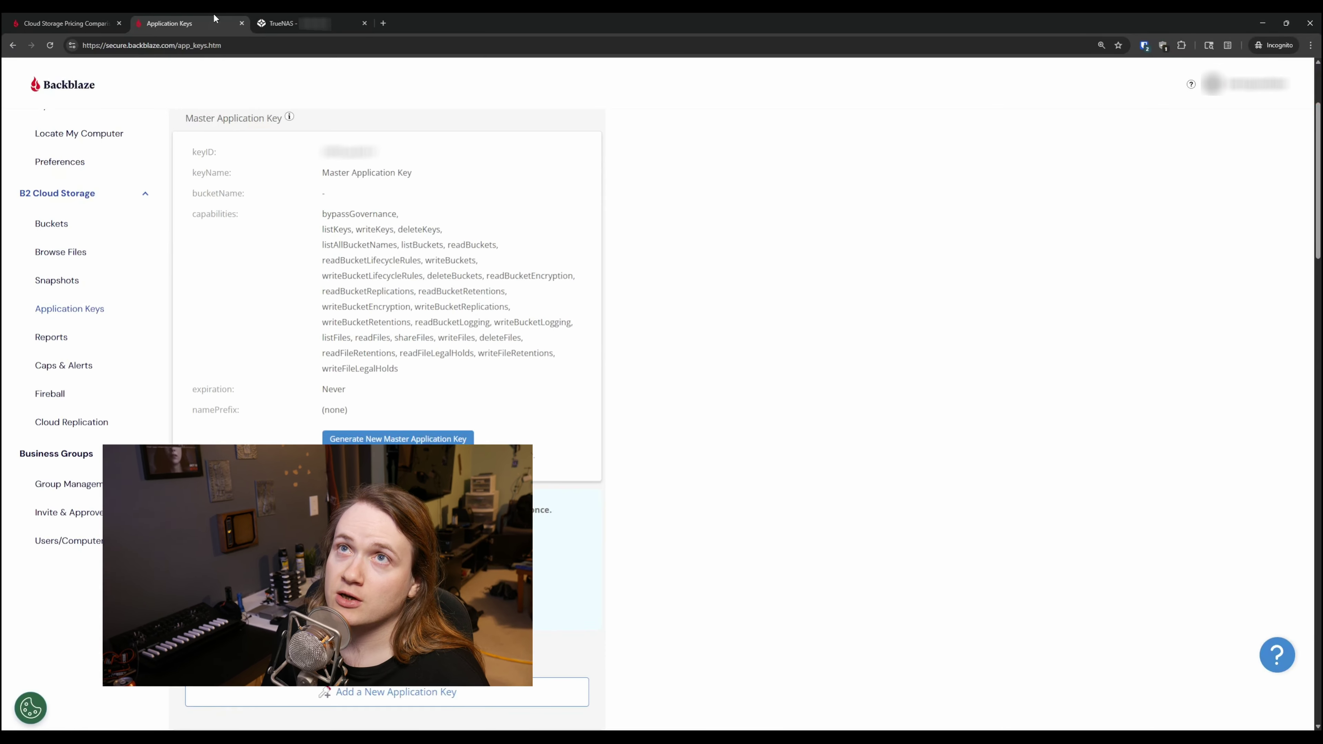
pyautogui.click(59, 222)
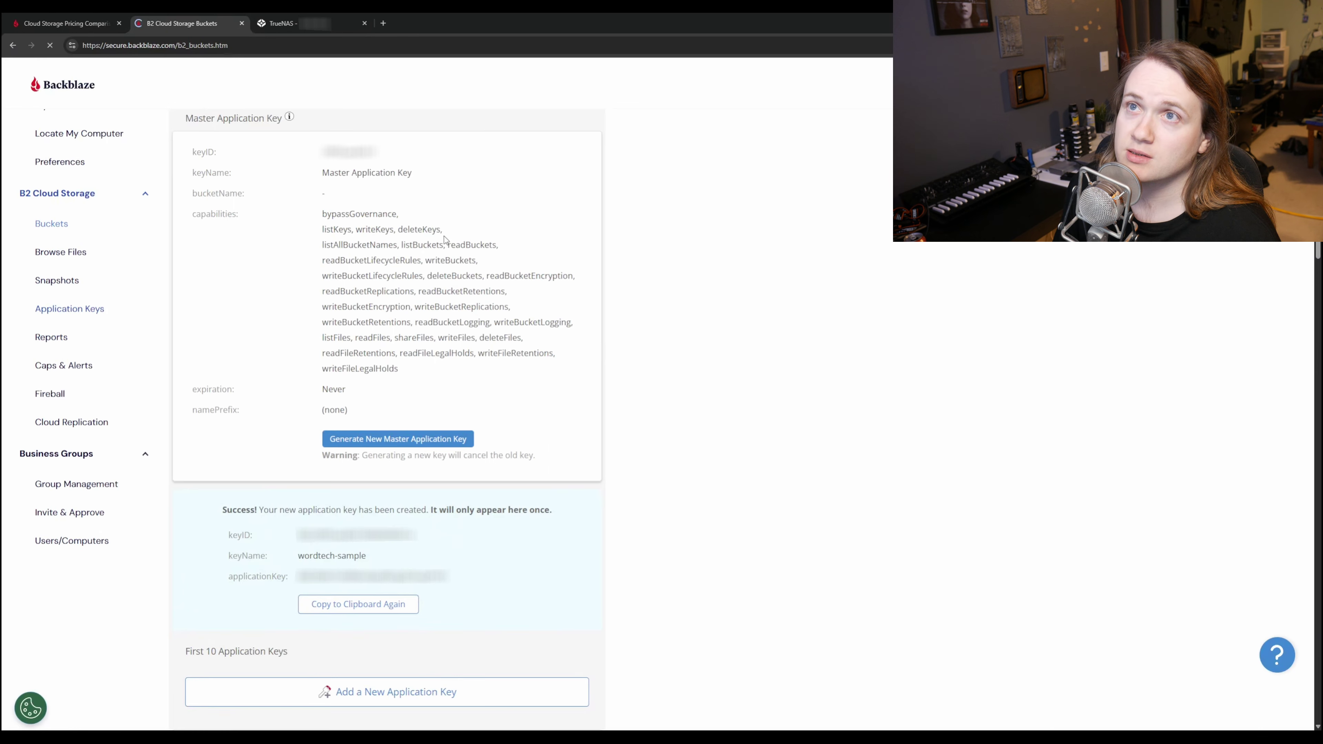
pyautogui.scroll(-10, 514, 432)
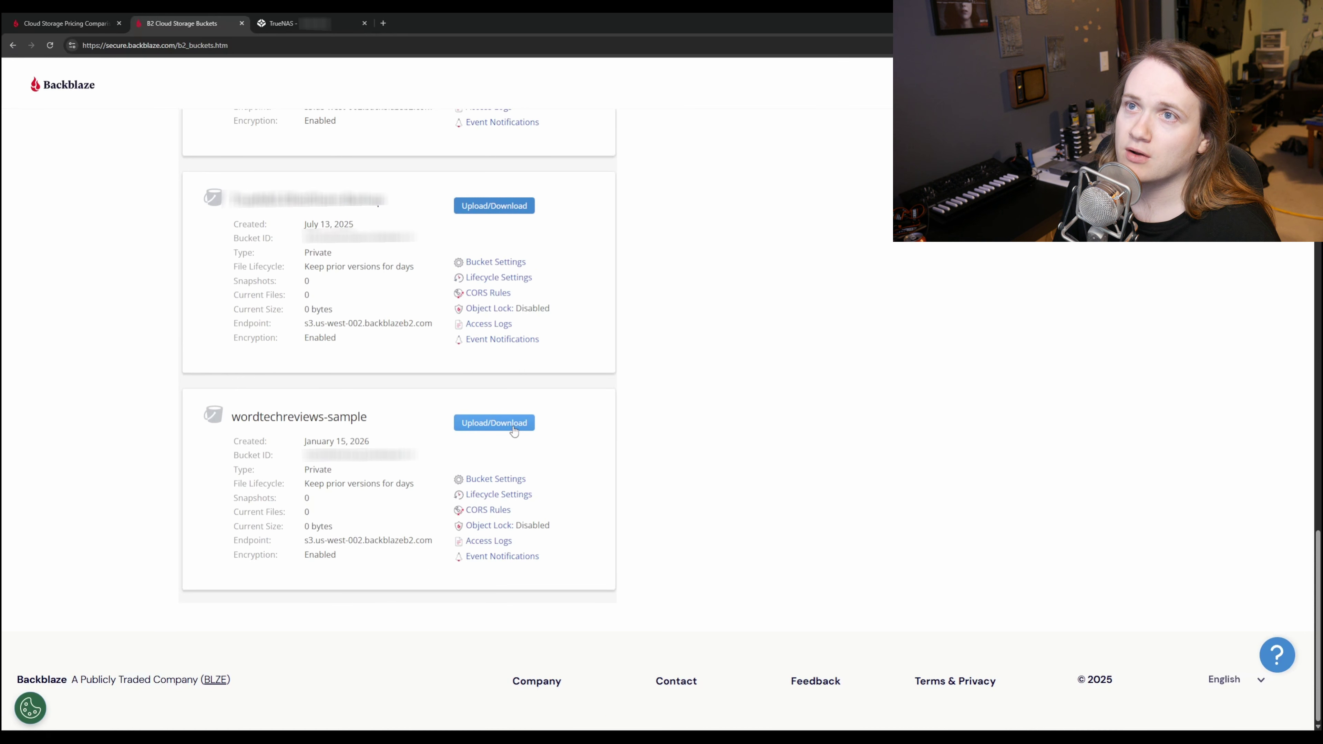
pyautogui.click(514, 430)
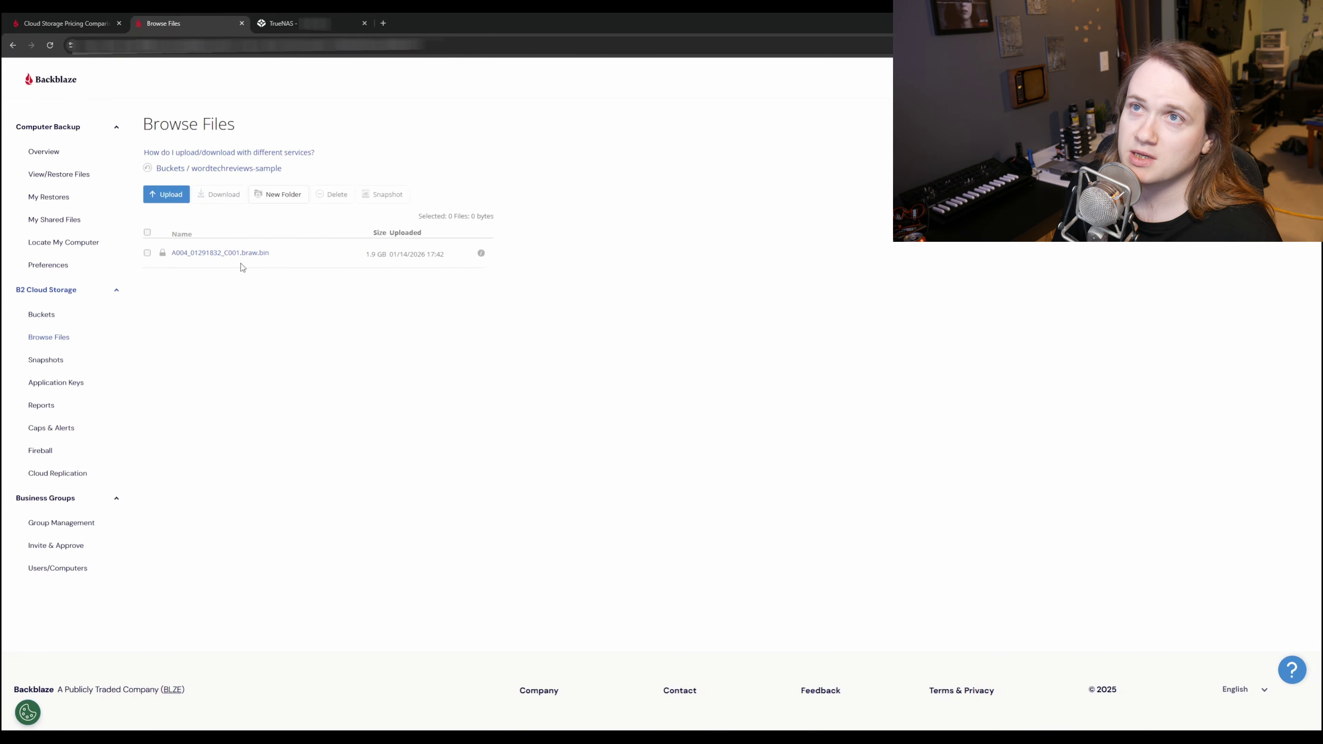
pyautogui.click(245, 253)
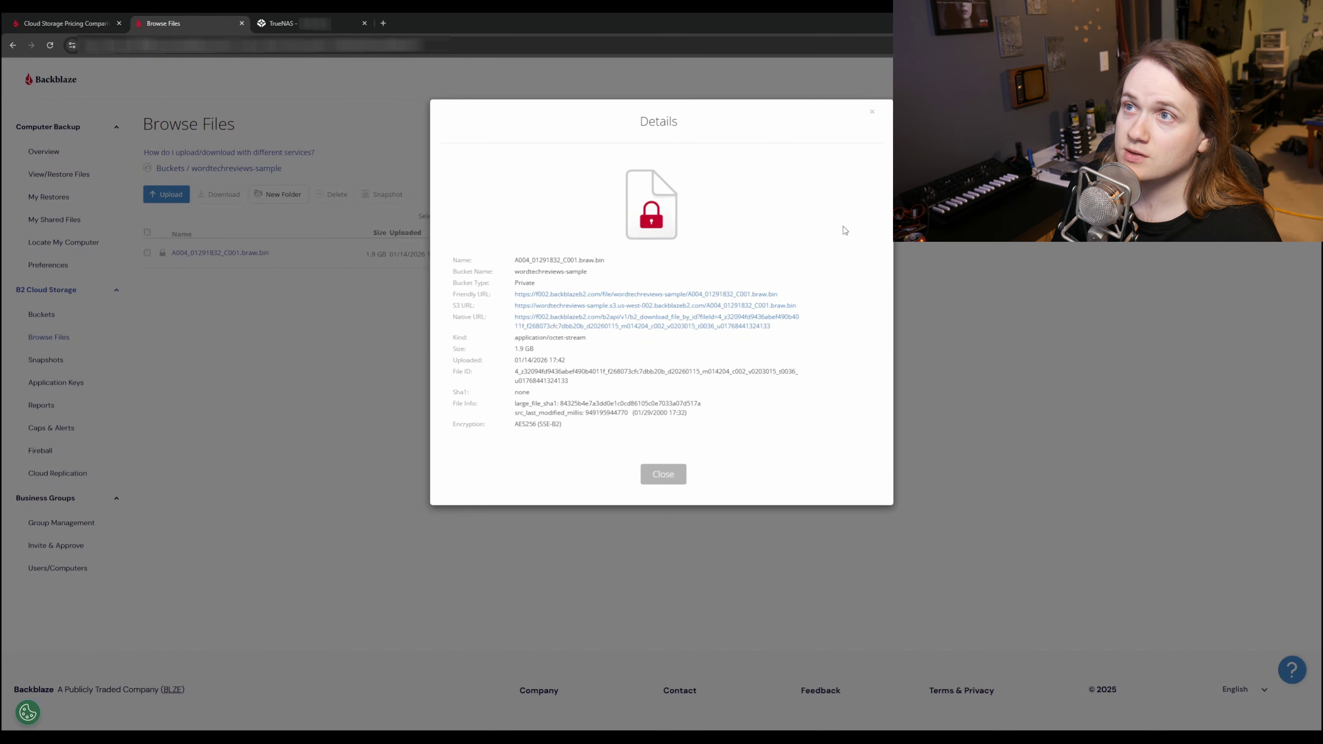
pyautogui.click(871, 118)
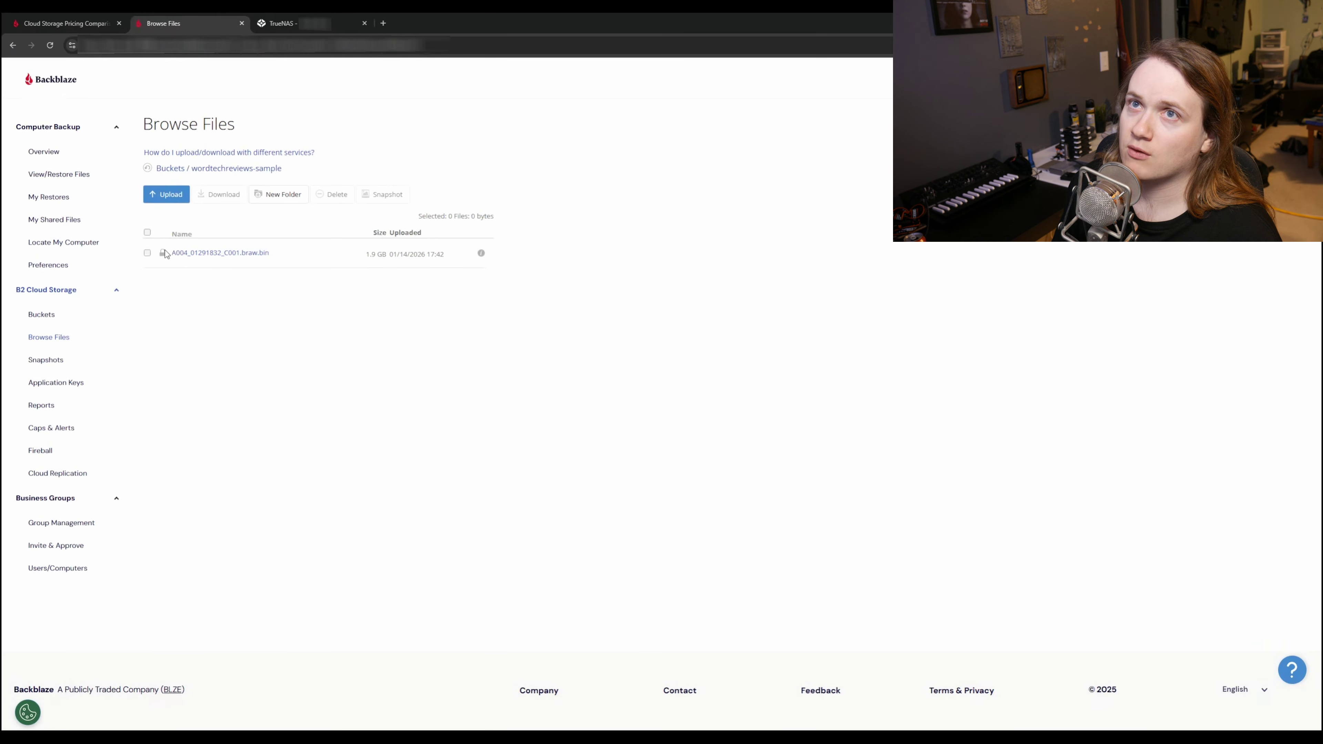
# Try to download A004_01291832_C001.braw.bin through the Backblaze web interface, and check the file's details again.
pyautogui.click(148, 252)
pyautogui.click(219, 194)
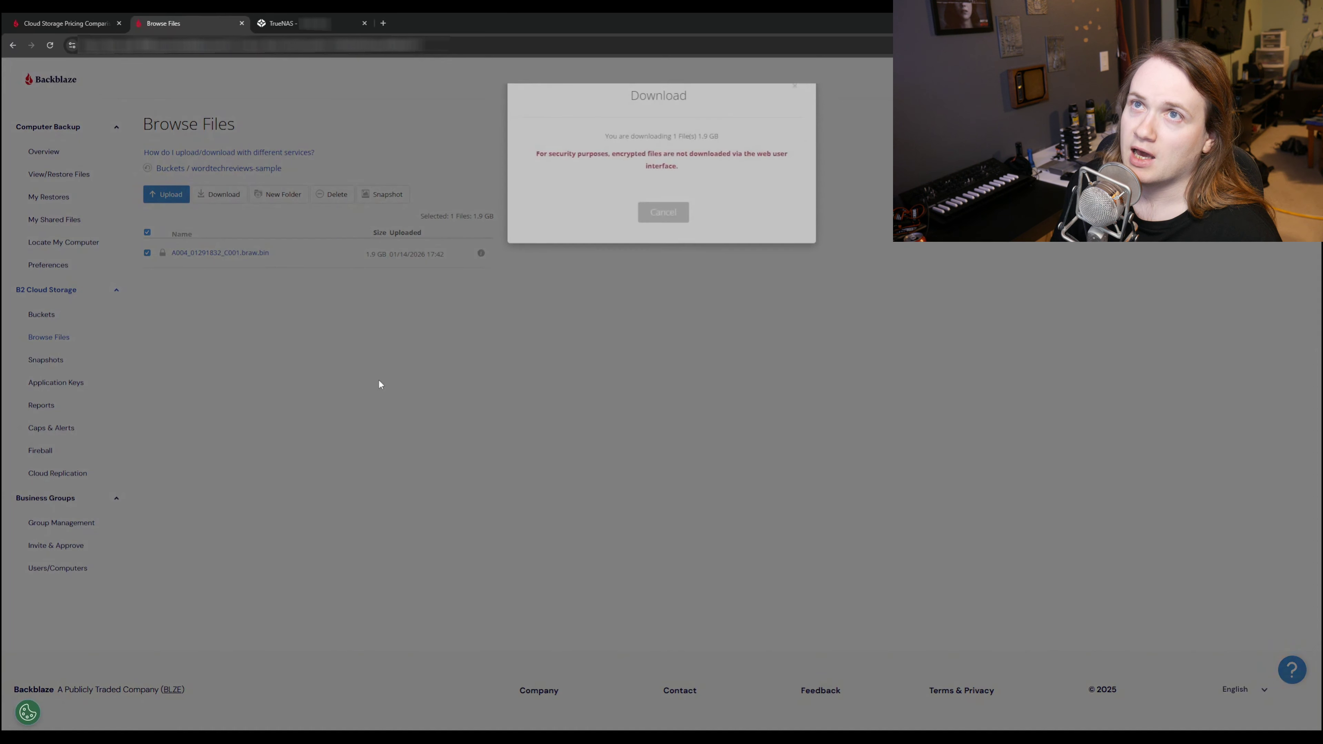
pyautogui.moveTo(556, 181); pyautogui.dragTo(689, 182)
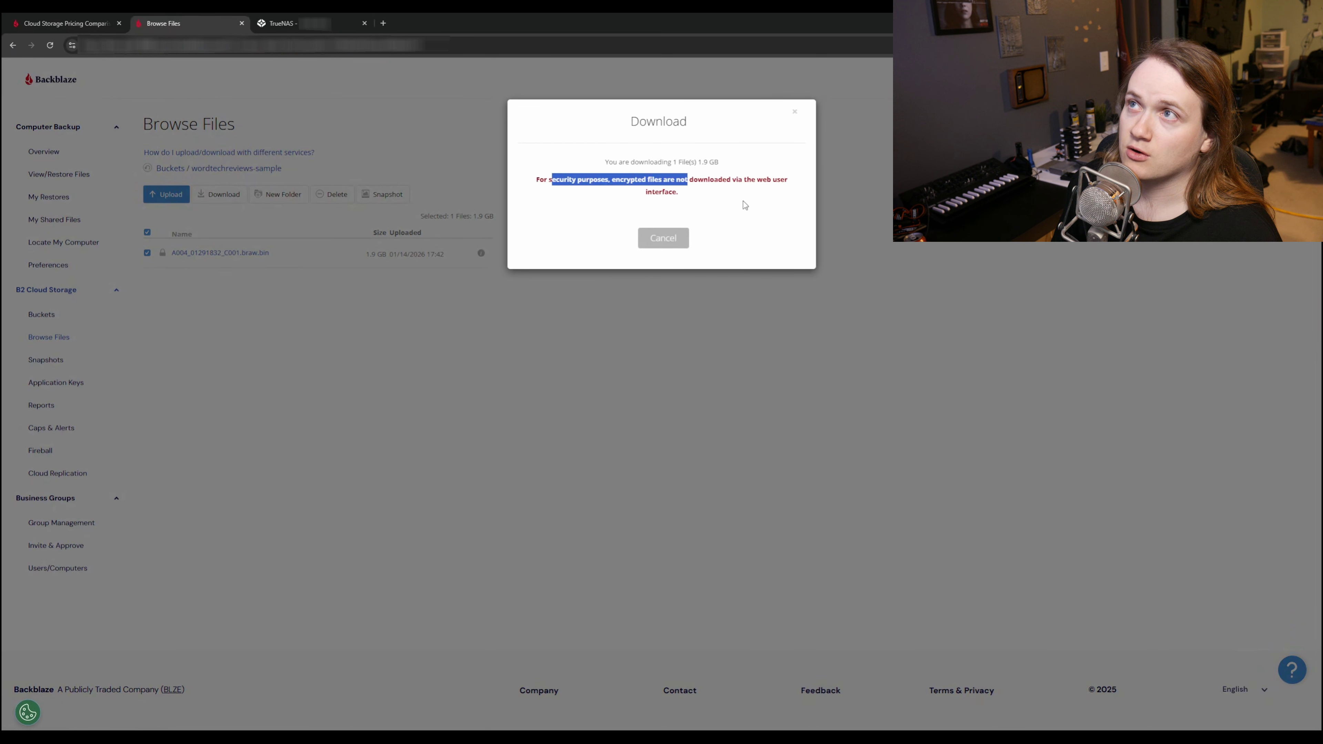
pyautogui.click(708, 209)
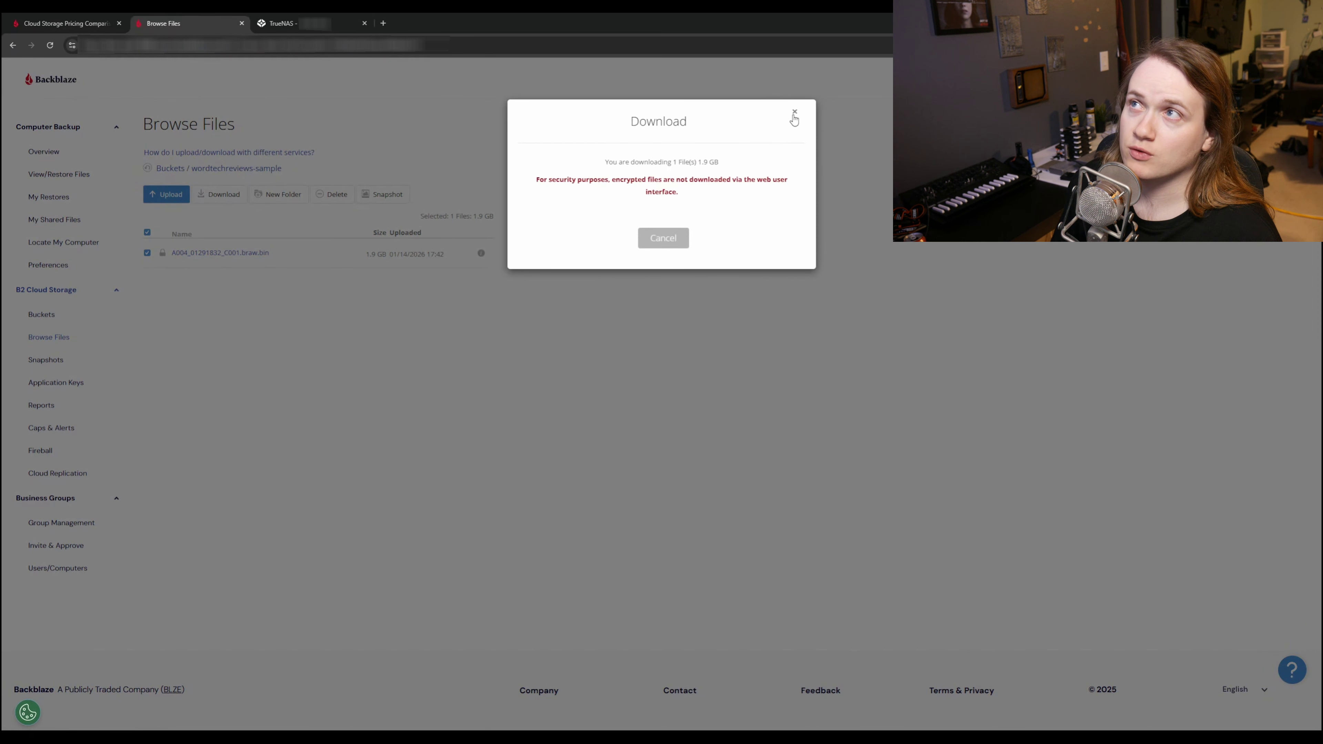
pyautogui.click(794, 112)
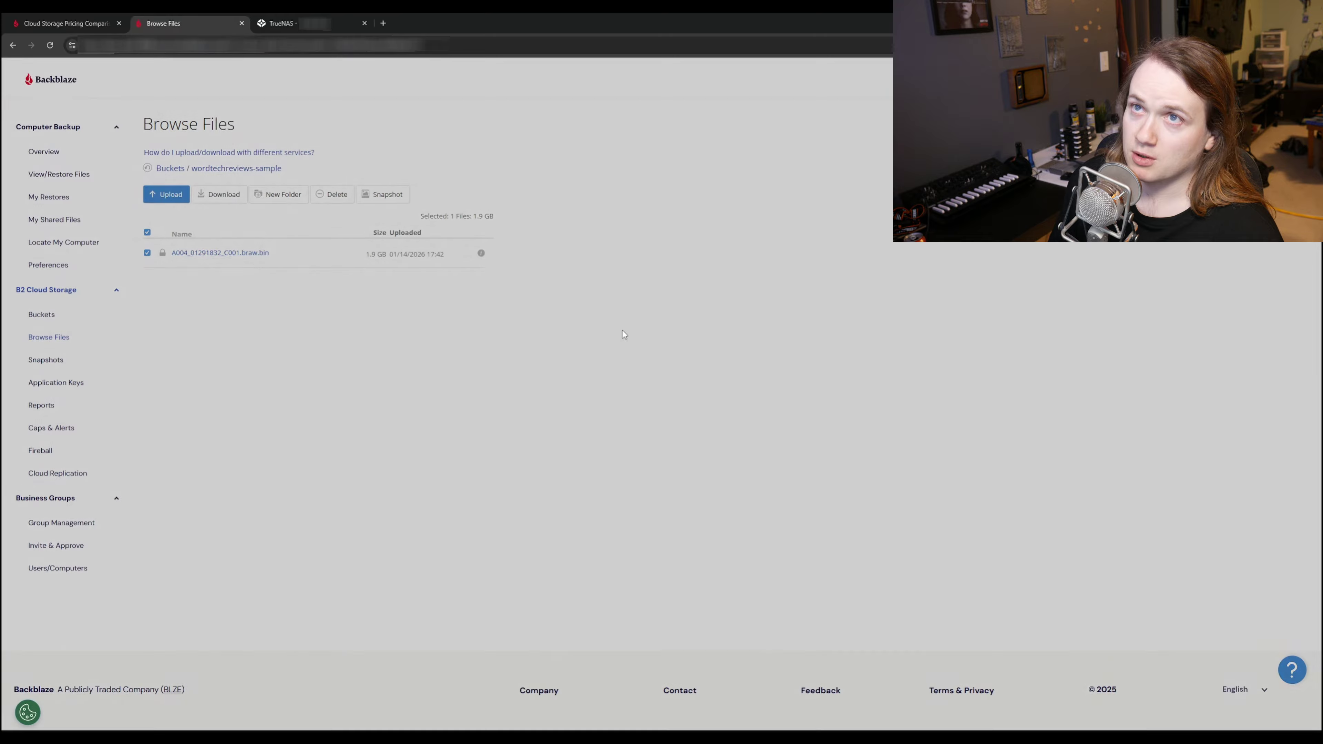
pyautogui.click(481, 254)
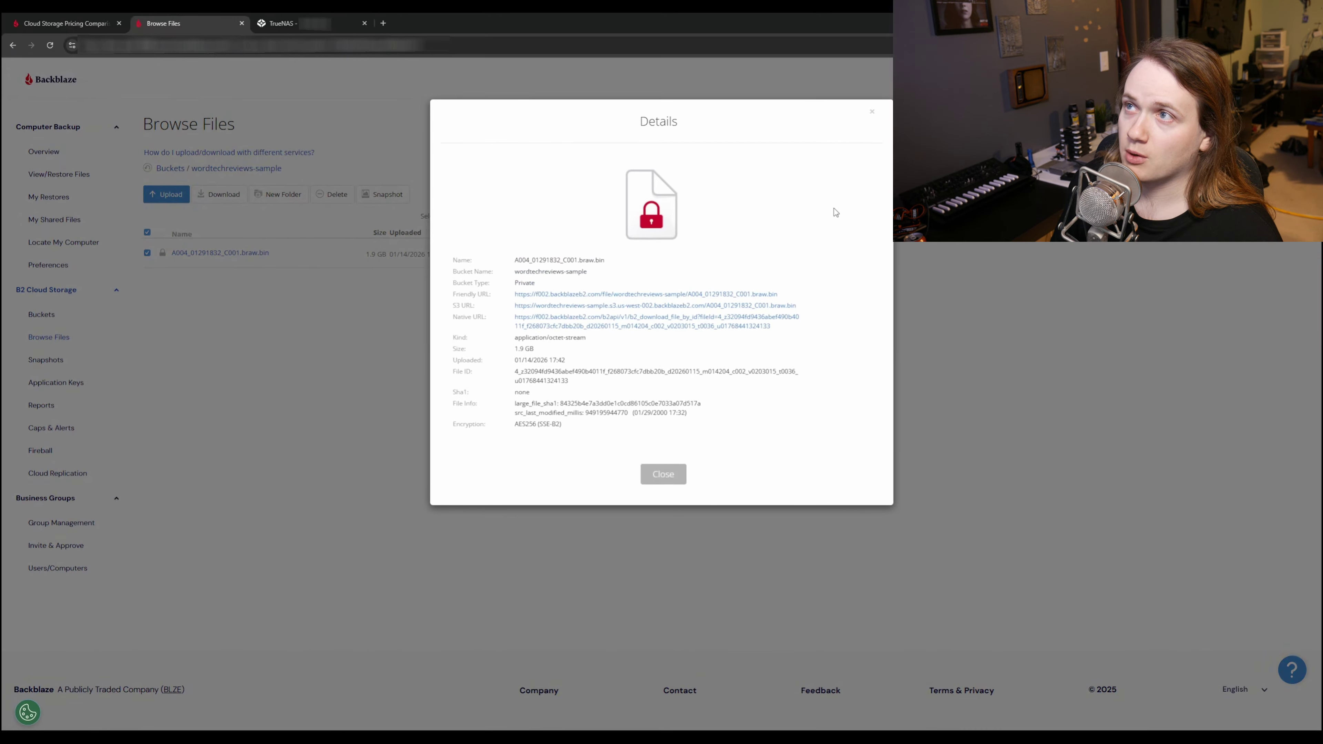
pyautogui.click(872, 112)
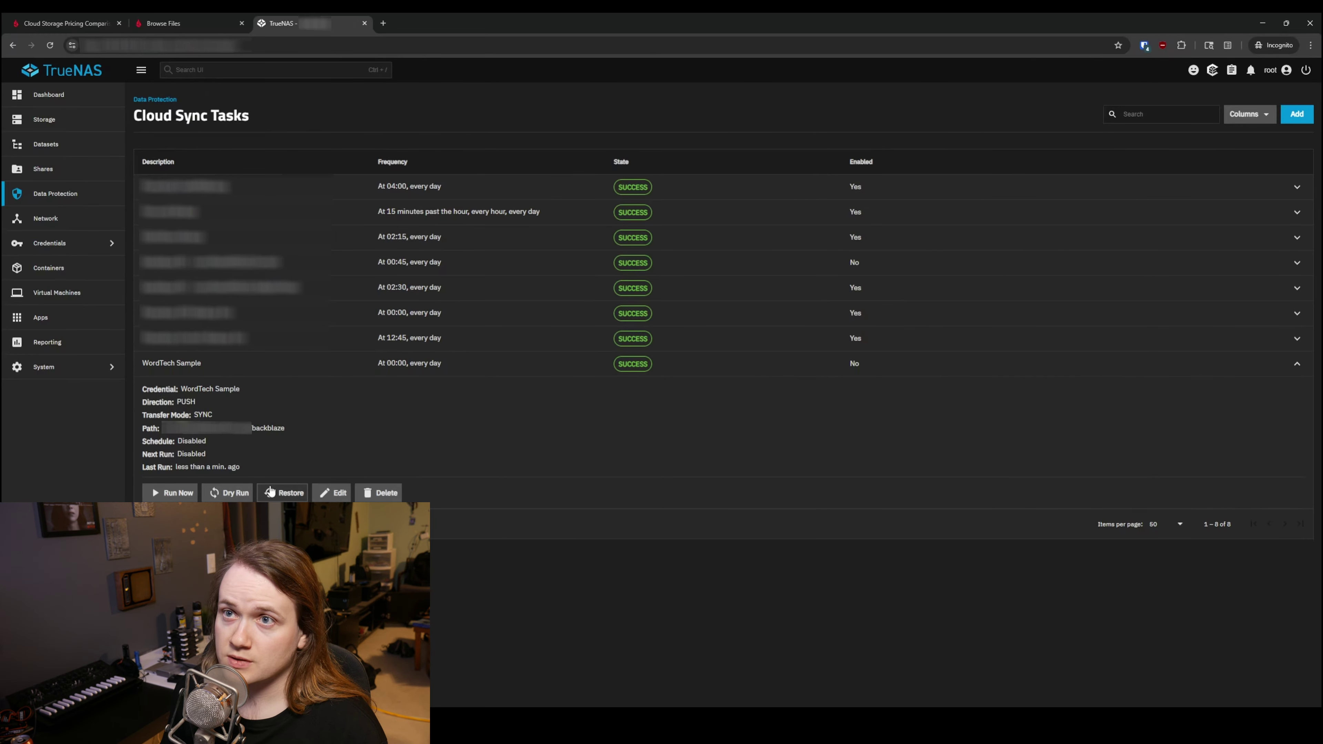
# In TrueNAS, start a restore of the WordTech Sample task with the description test-restore and transfer mode COPY.
pyautogui.click(281, 493)
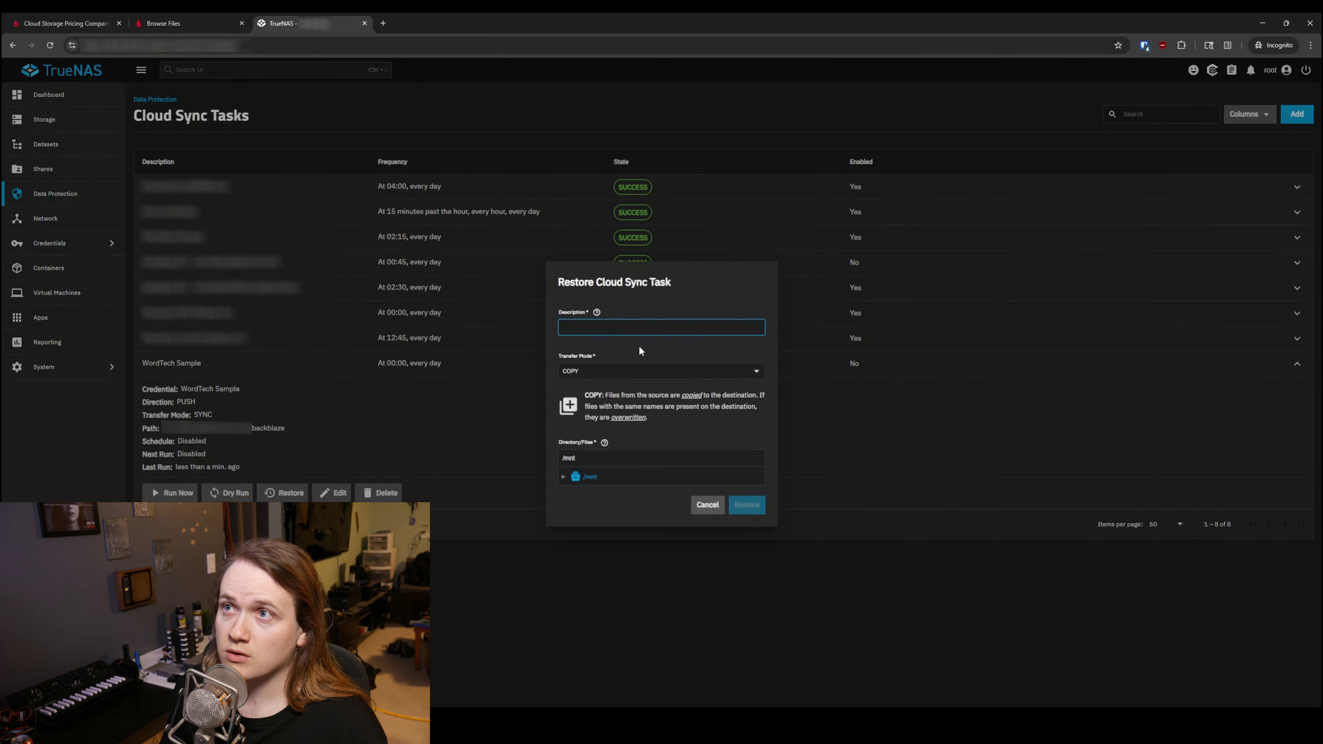
pyautogui.write('test-restore')
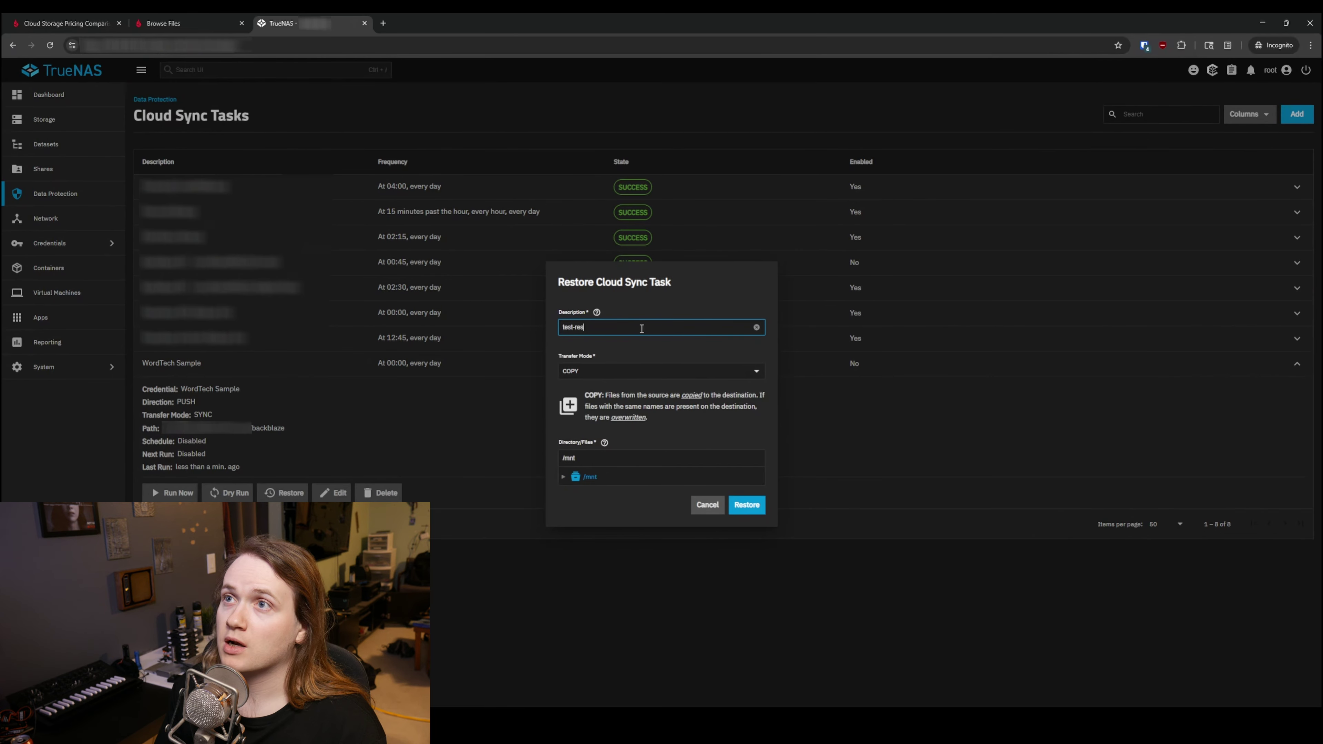
pyautogui.click(593, 371)
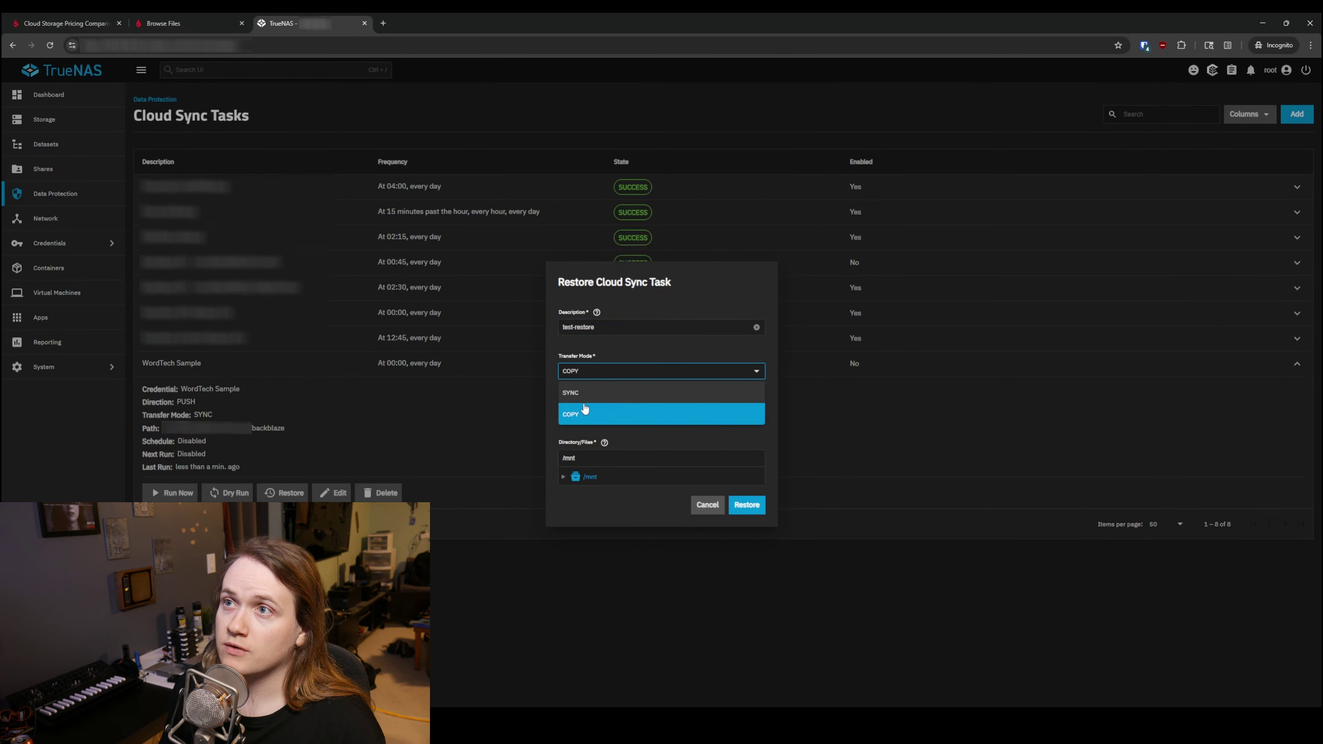
pyautogui.click(614, 415)
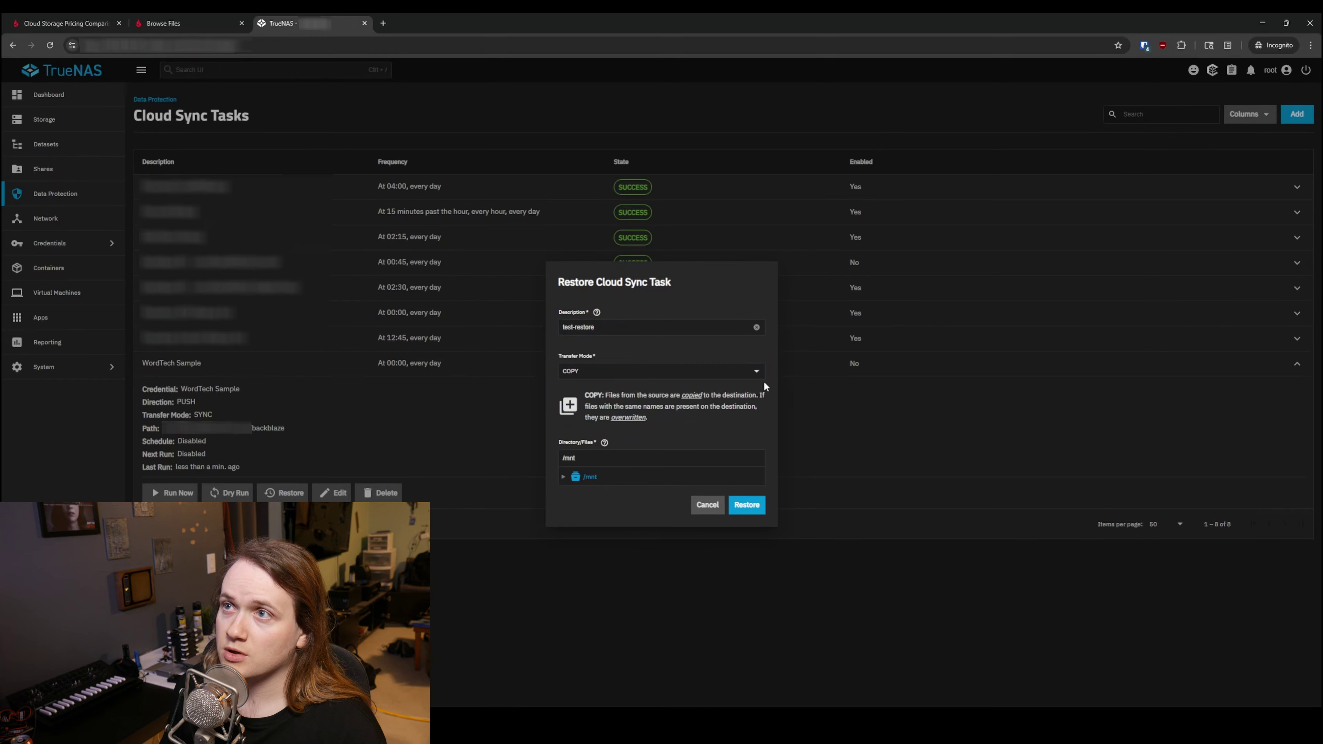
# Choose /mnt/MainRAIDz2/Primary/backblaze/restore as the restore destination and create the restore task.
pyautogui.click(563, 477)
pyautogui.click(574, 493)
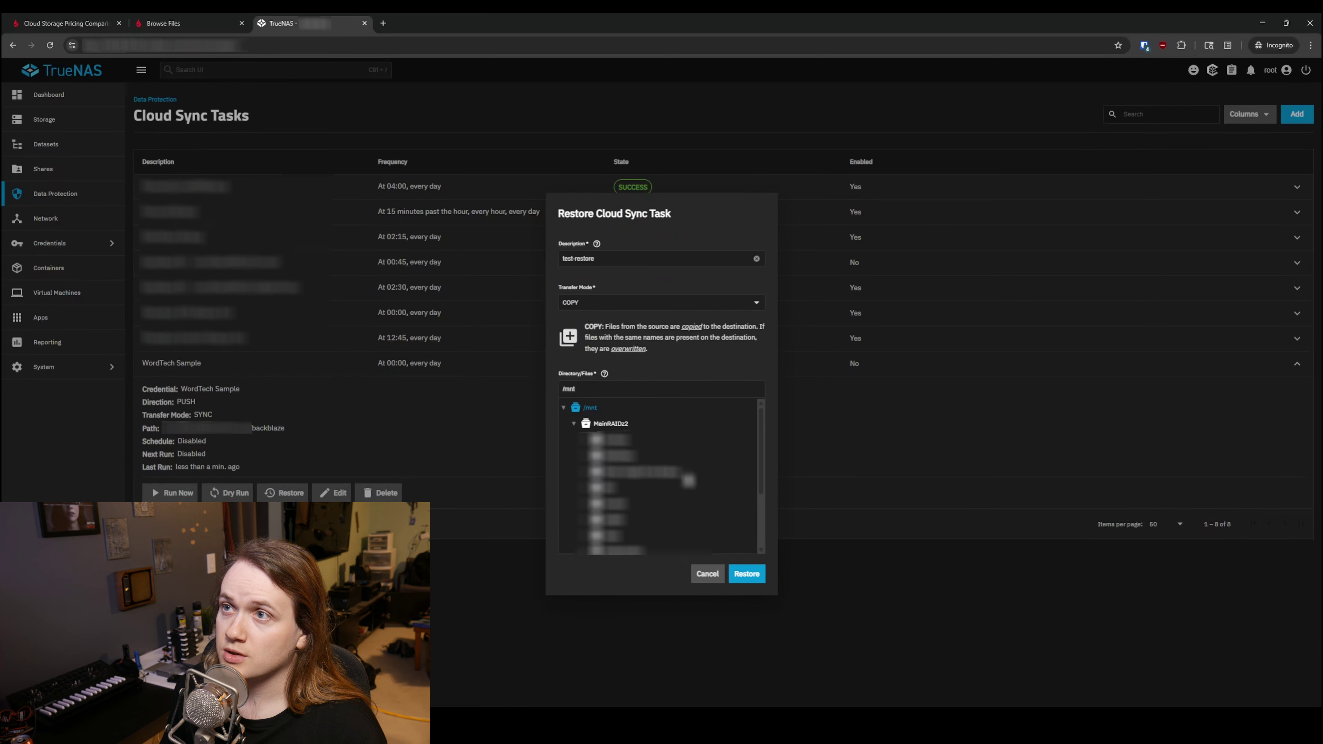
pyautogui.click(688, 473)
pyautogui.click(631, 475)
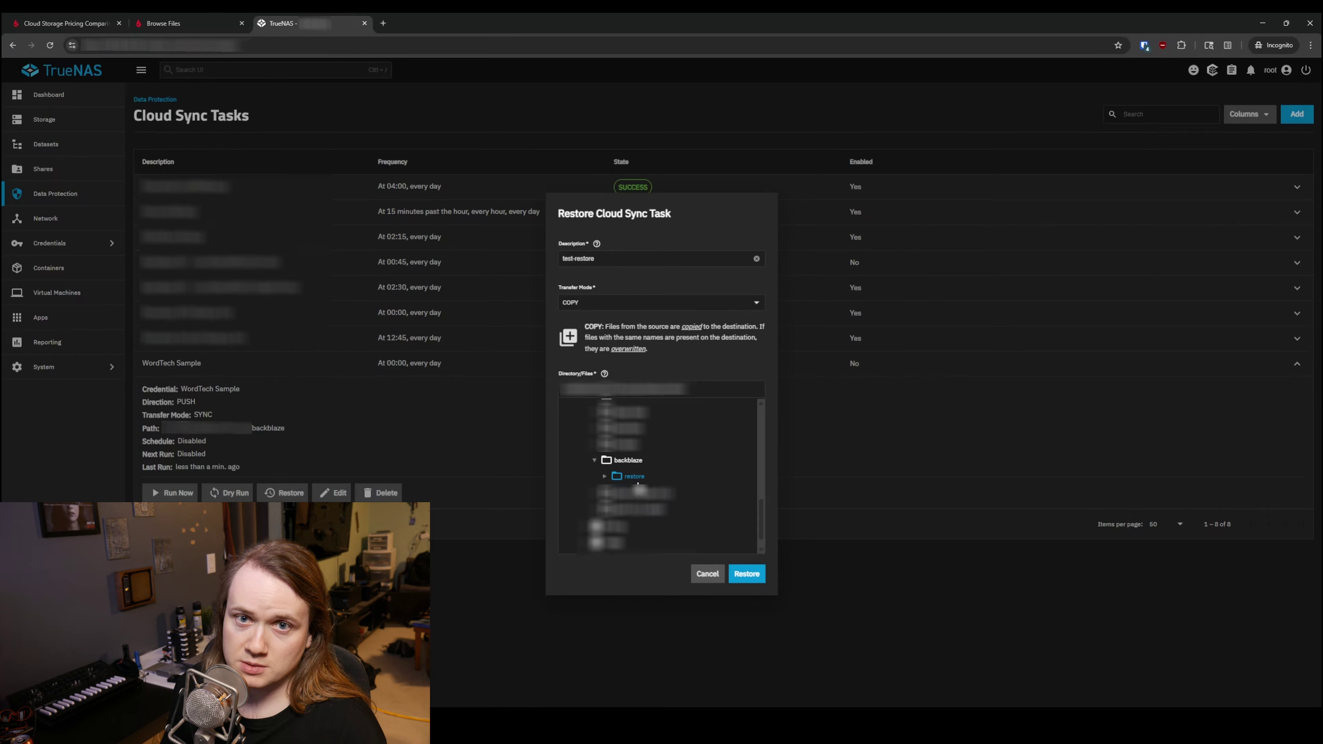
pyautogui.click(749, 575)
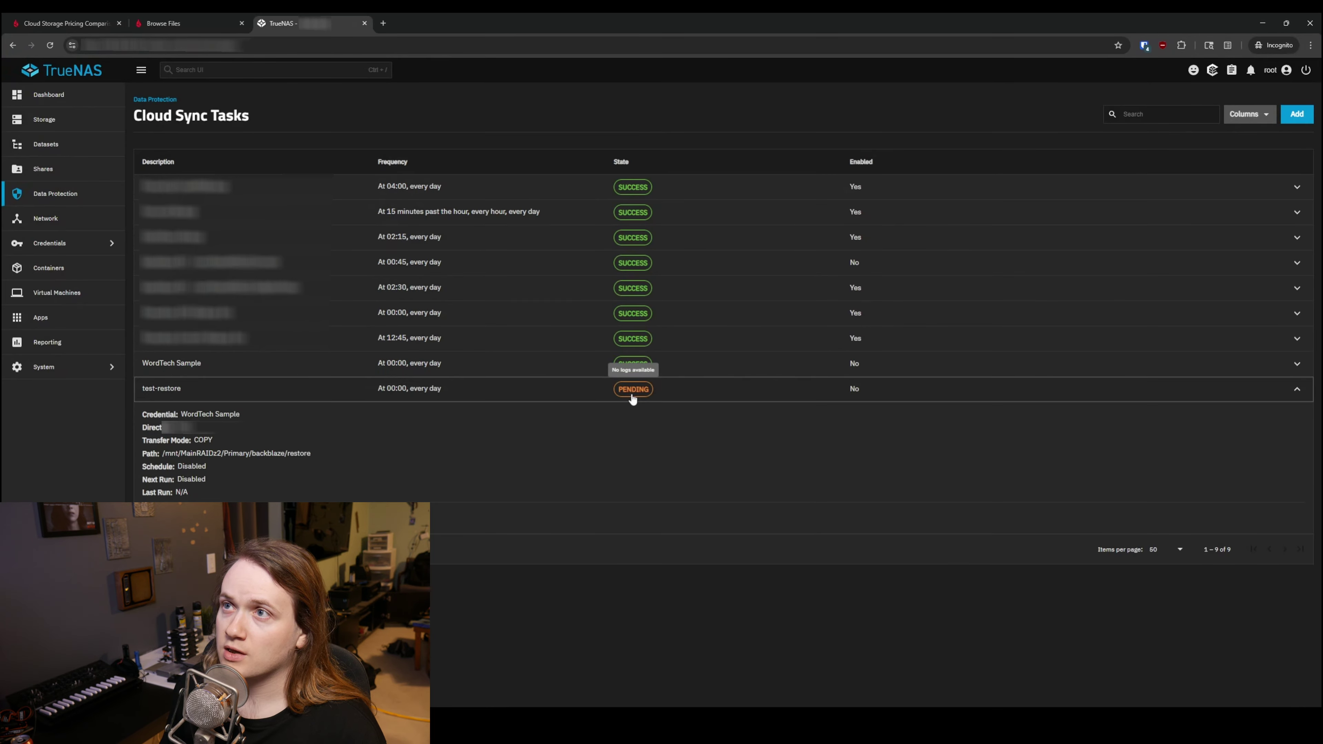
# Check the logs of the test-restore task and run the task immediately.
pyautogui.click(632, 390)
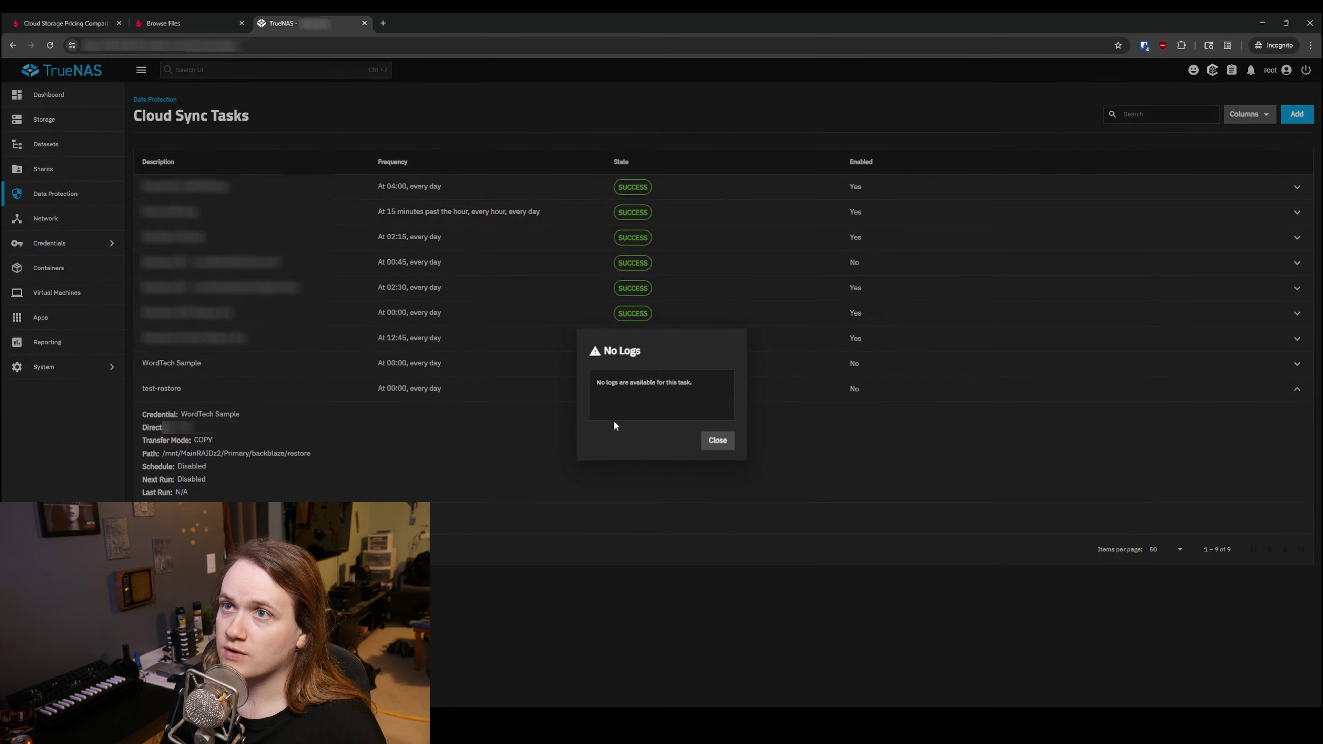
pyautogui.click(727, 448)
pyautogui.click(666, 520)
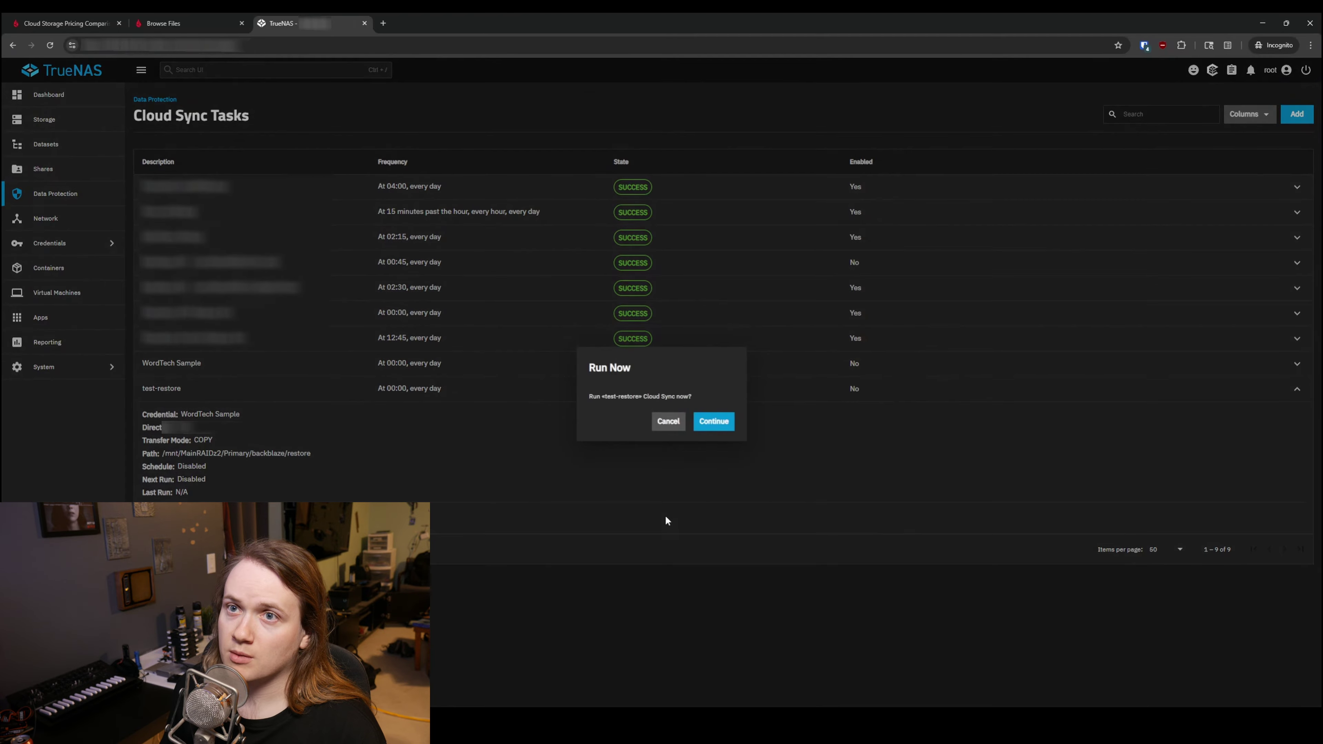
pyautogui.click(716, 422)
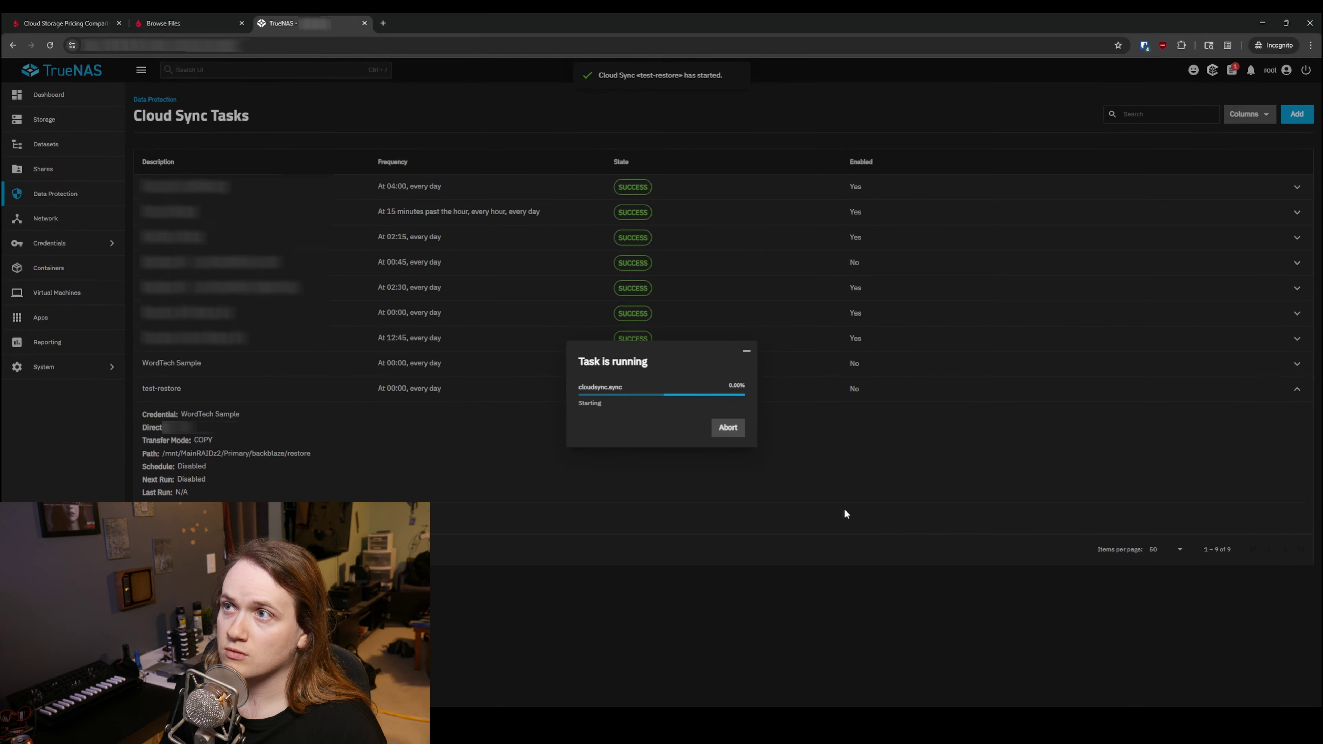